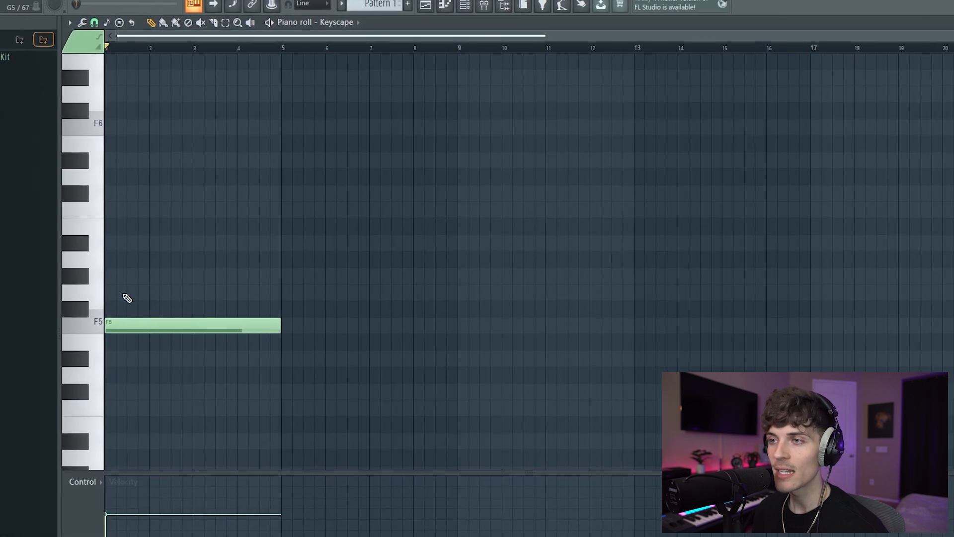
Step: Stack the notes G5, G#5, A#5, C6, C#6, D#6 and F6 above the F5 note, each spanning bars 1 to 5
left_click(152, 295)
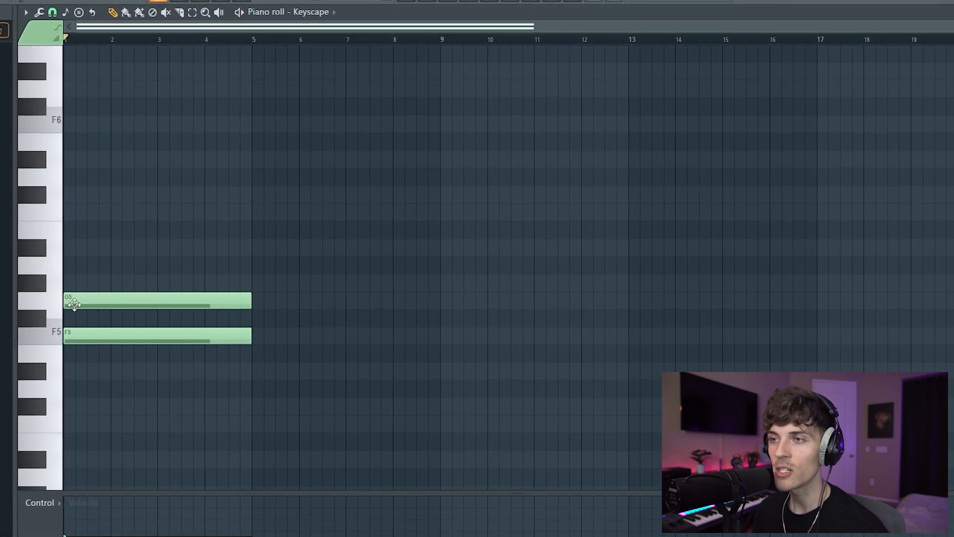
left_click(97, 282)
left_click(74, 285)
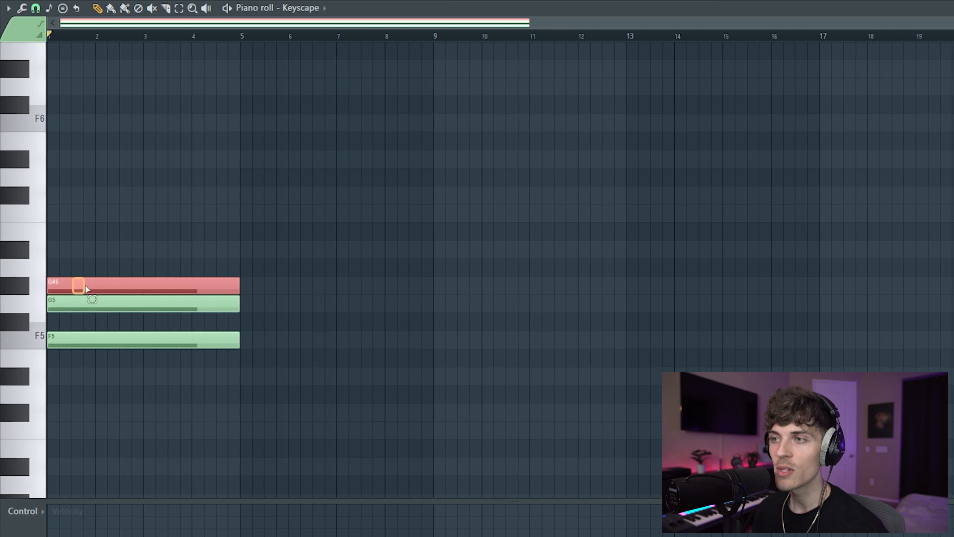
left_click(63, 250)
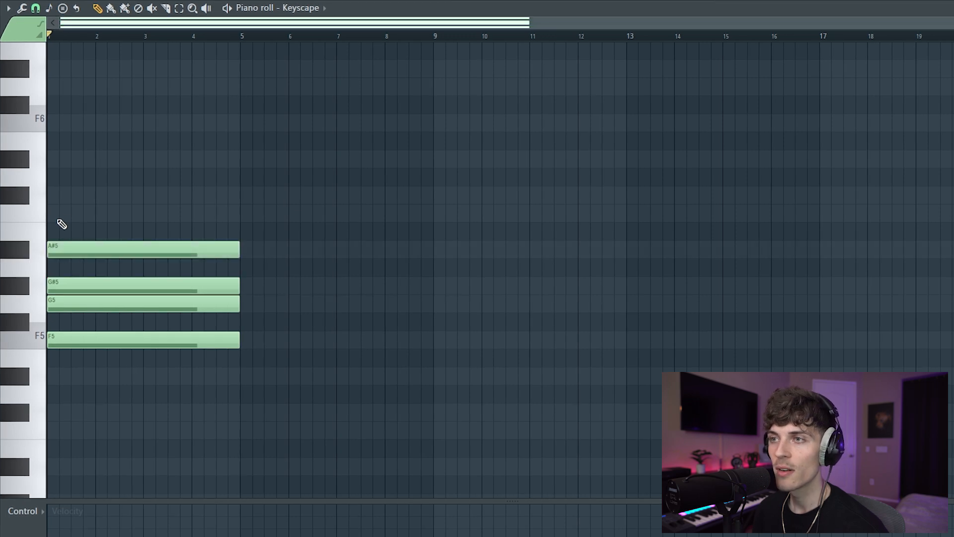
left_click(53, 213)
left_click(54, 196)
left_click(68, 191)
left_click(65, 159)
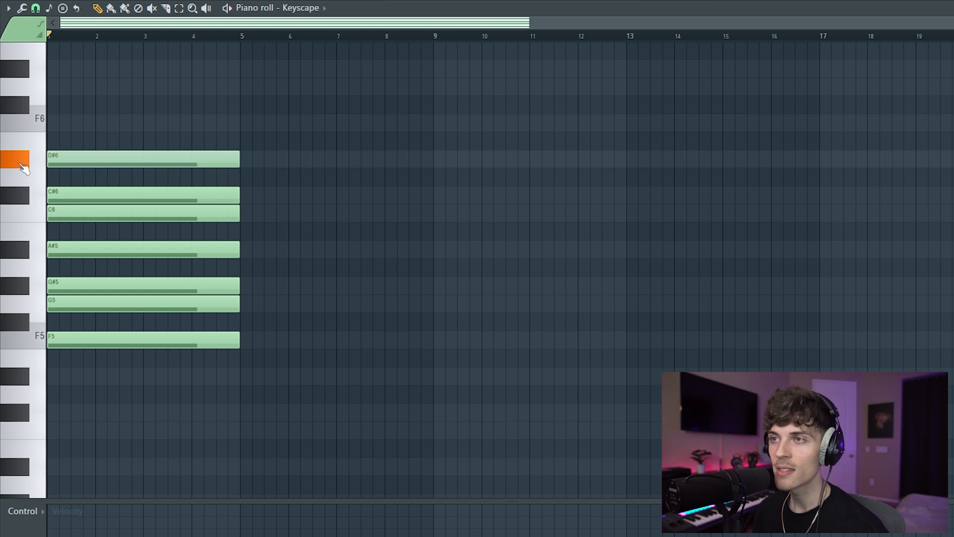
left_click(79, 124)
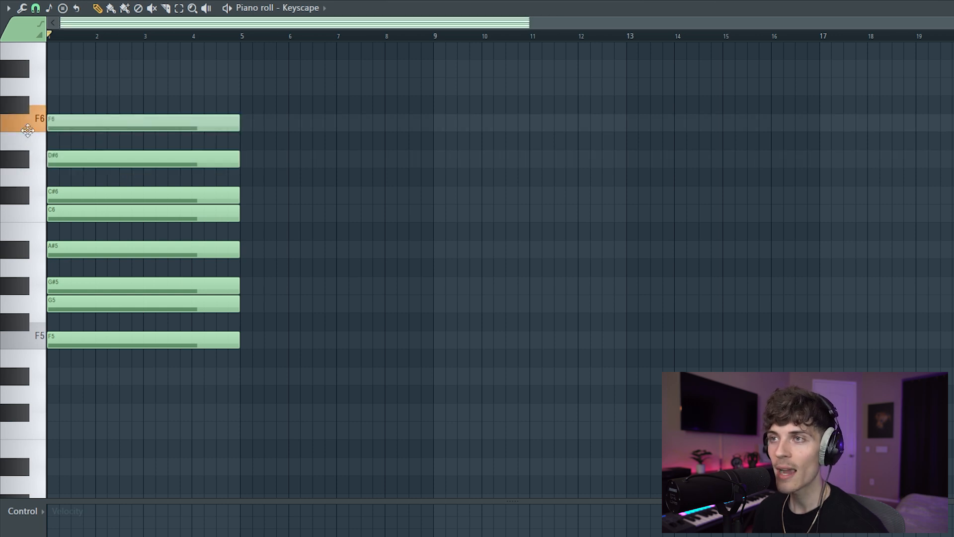
Step: Select the scale notes upward from F5 to D#6 one by one, and delete the F6 octave note
left_click(116, 343)
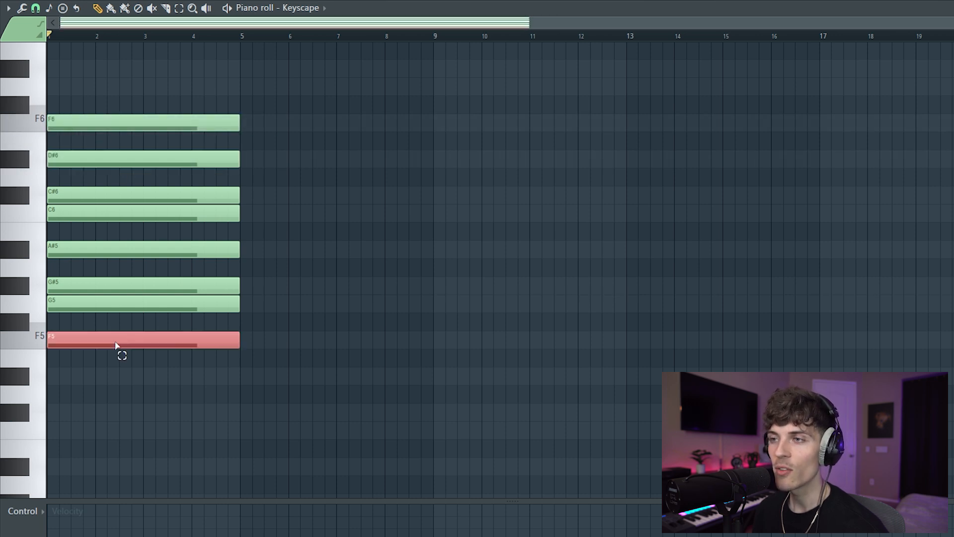
left_click(118, 301, "shift")
left_click(119, 285, "shift")
left_click(119, 250, "shift")
left_click(119, 213, "shift")
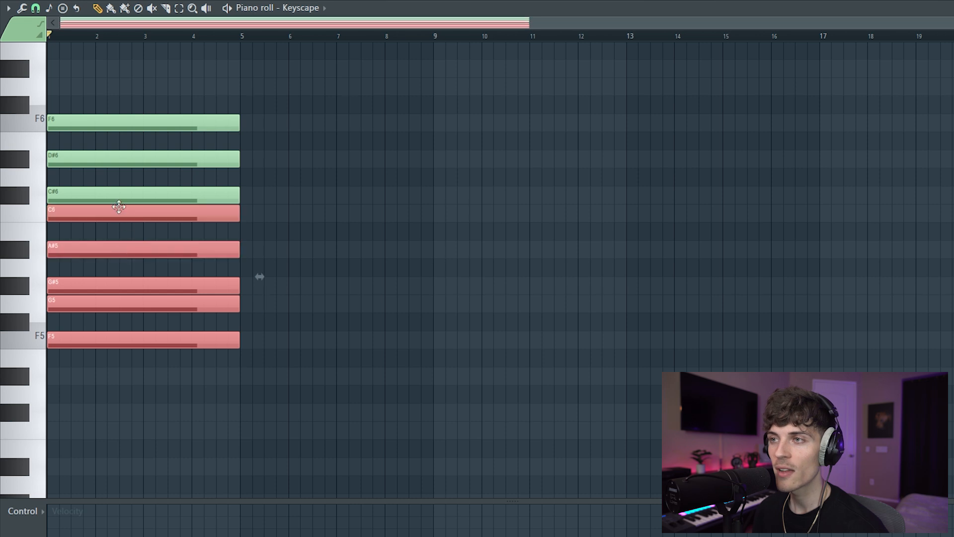
left_click(120, 198, "shift")
left_click(118, 163, "shift")
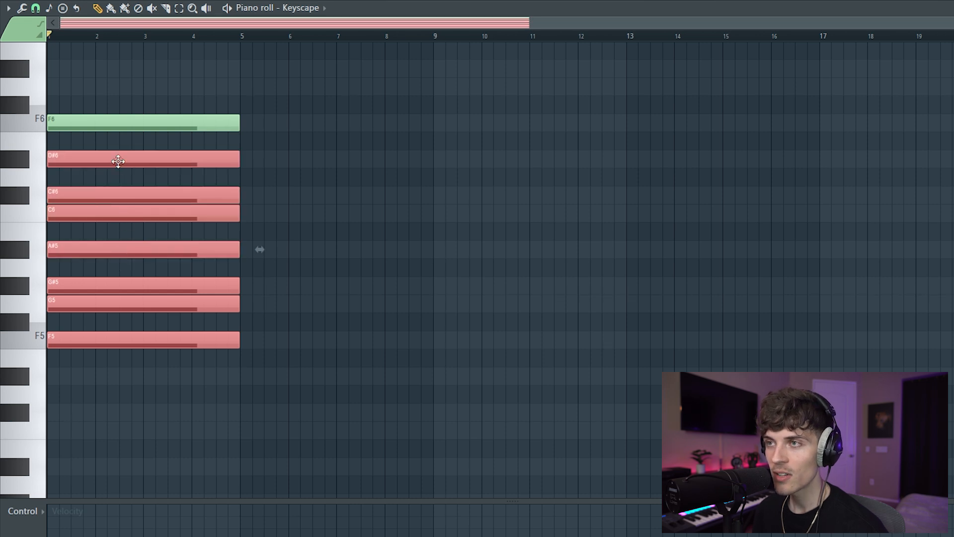
left_click(94, 125)
right_click(156, 125)
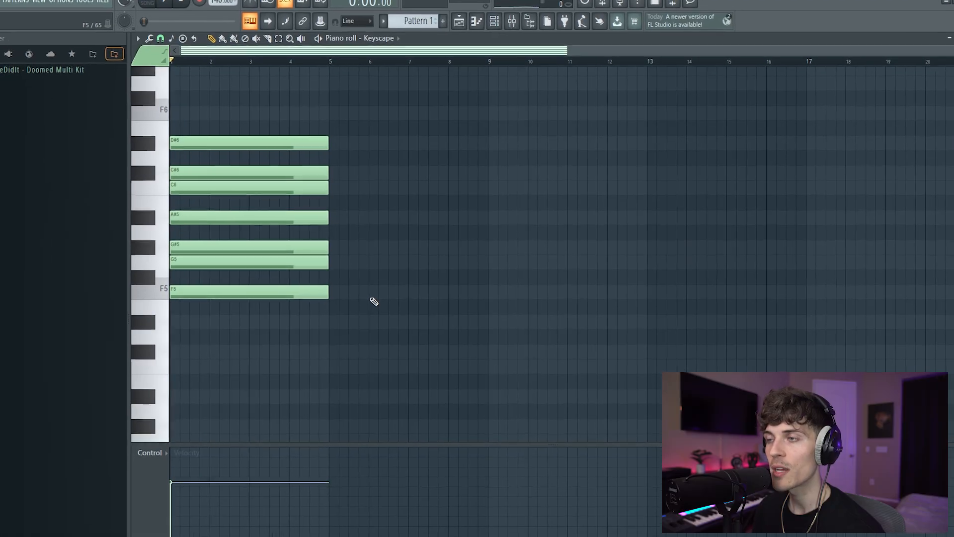
Step: Place the first two root notes beside the scale stack: F5 at bar 6 and C6 at bar 10
left_click(373, 298)
left_click(287, 297, "ctrl")
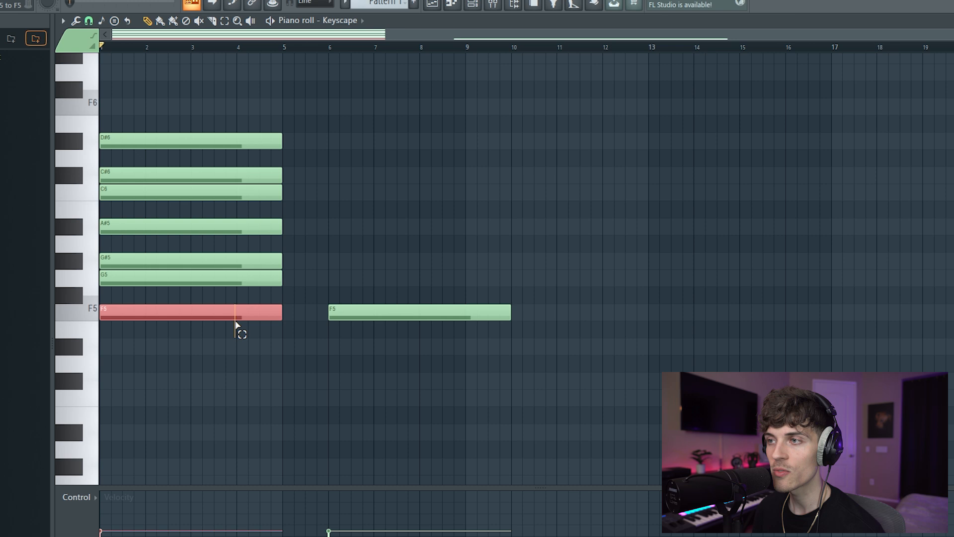
left_click(238, 261, "ctrl")
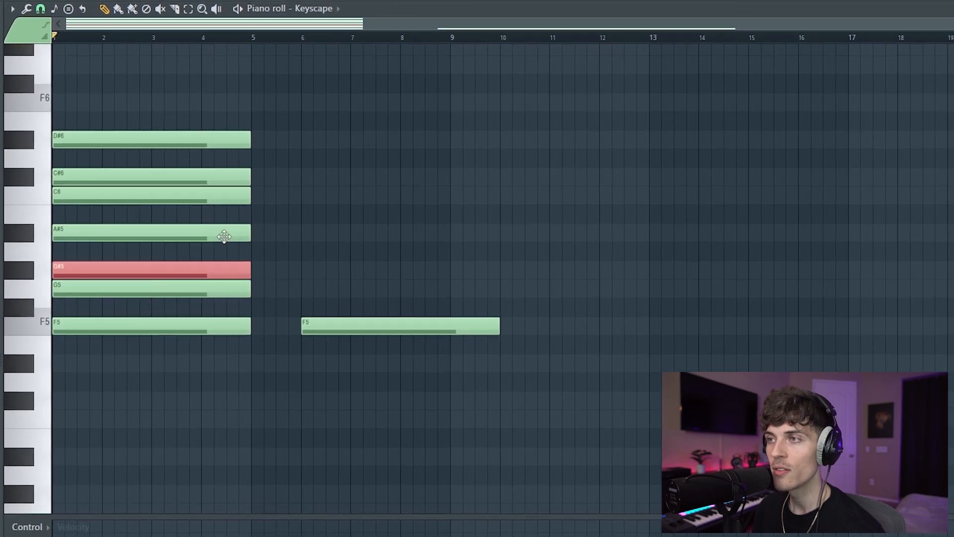
left_click(224, 236, "ctrl")
left_click(243, 196, "ctrl")
left_click(516, 197)
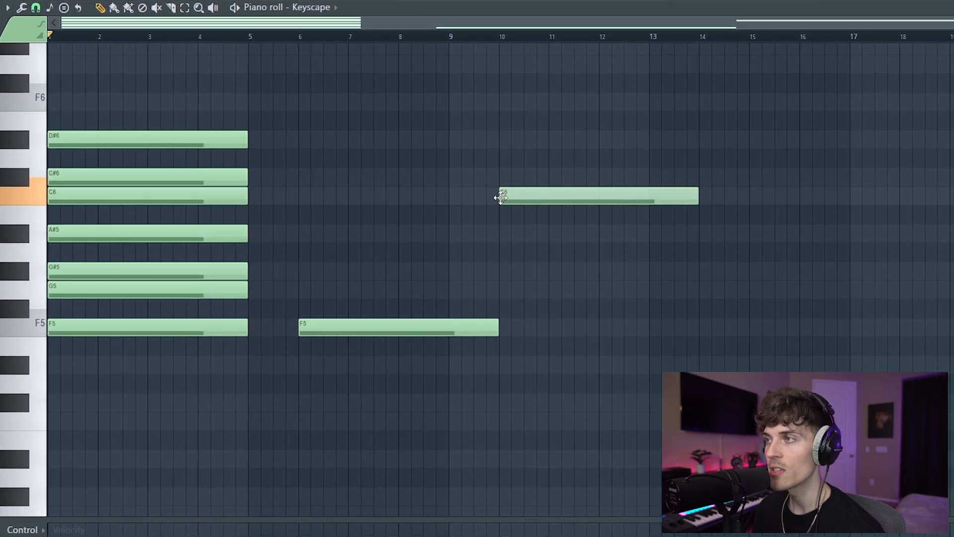
Step: Place the third root note, C#6, at bar 14 directly after the C6 note
left_click(162, 174)
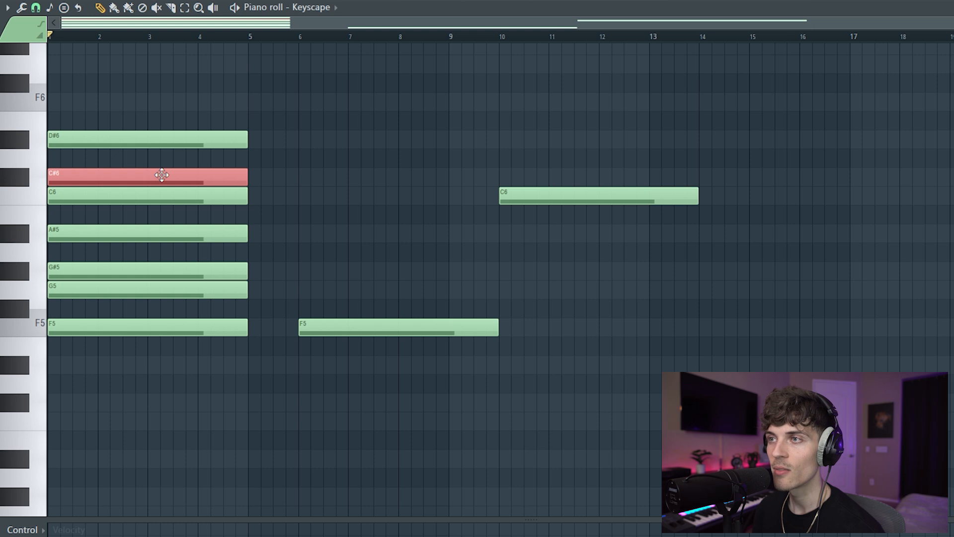
left_click(169, 141)
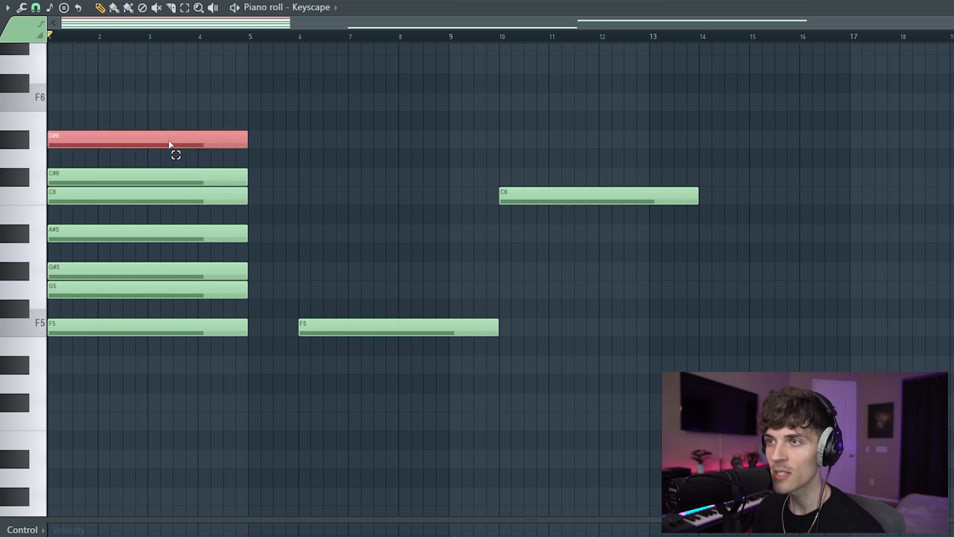
left_click(164, 174)
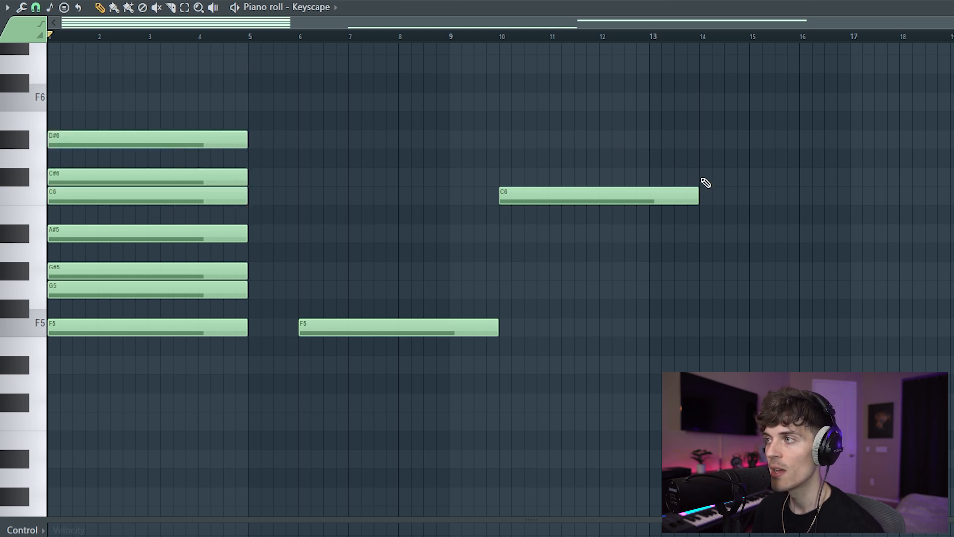
left_click(701, 177)
Step: Move the C6 and C#6 root notes down one octave to C5 and C#5, and clear the selection
left_click_drag(384, 148, 783, 375)
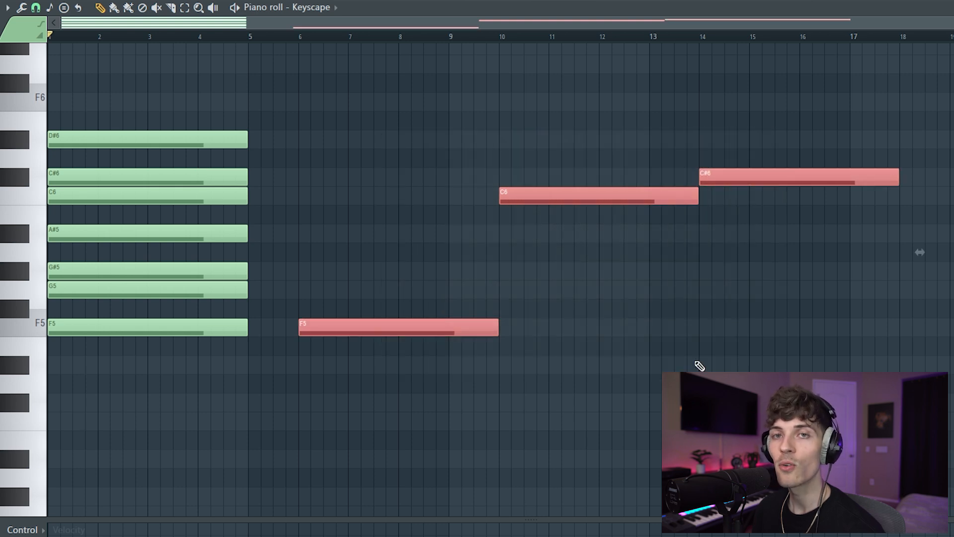
key("ctrl+d")
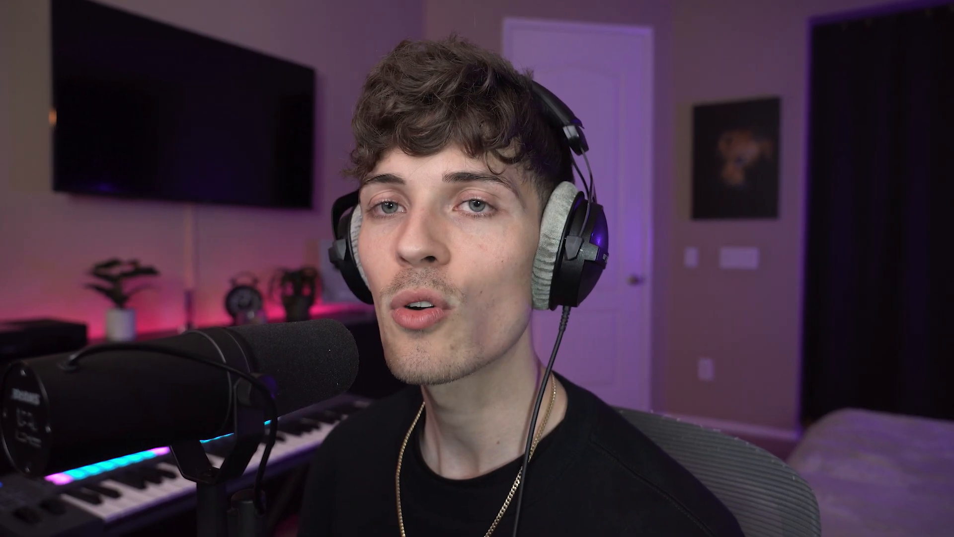
left_click_drag(502, 111, 684, 227)
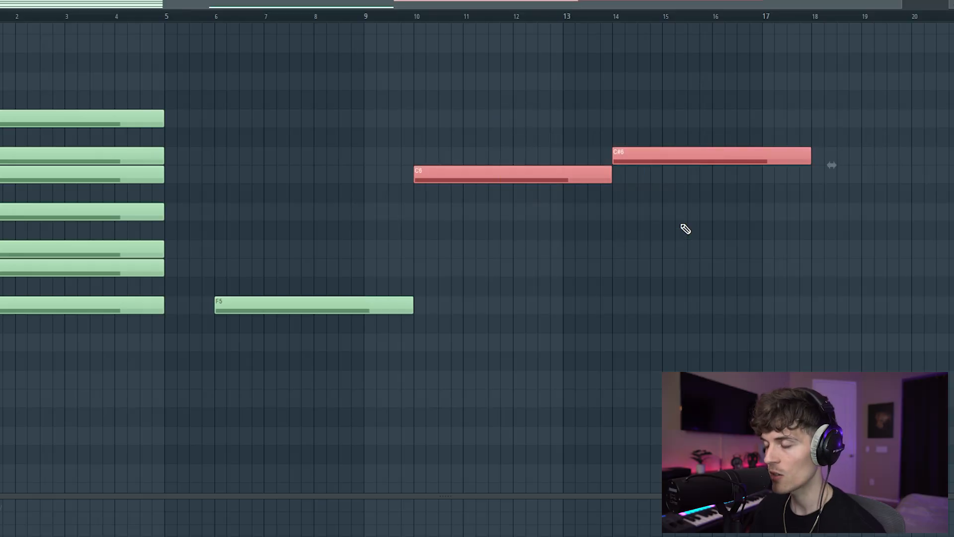
key("ctrl+Down")
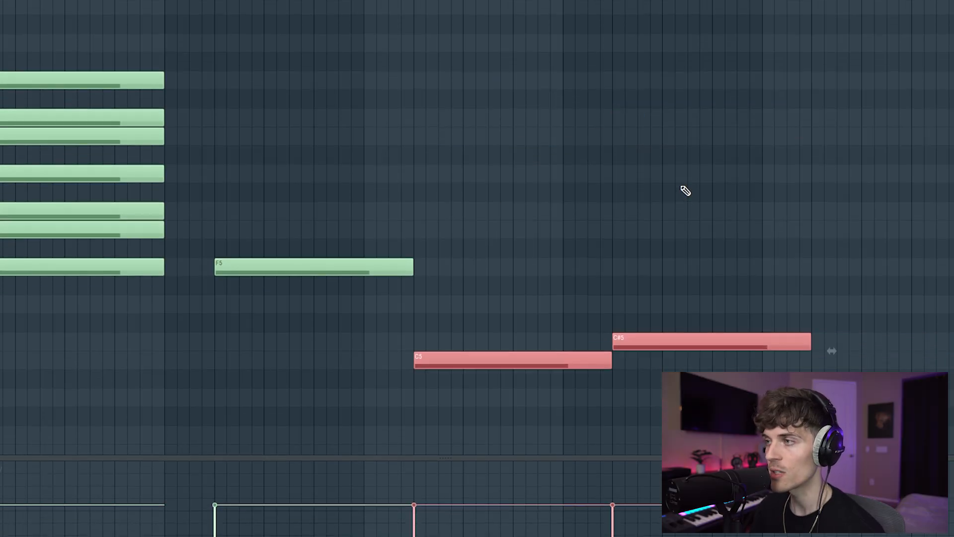
key("ctrl+d")
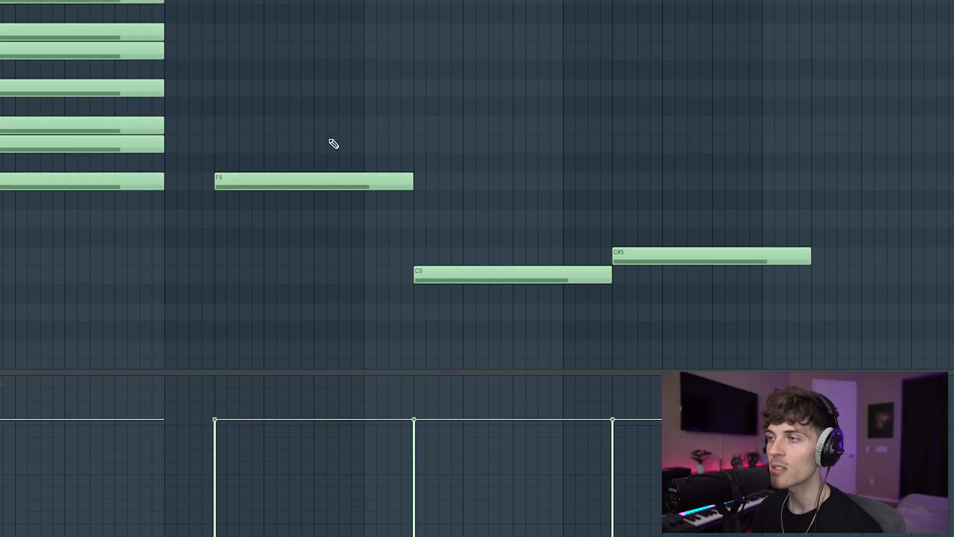
Step: Highlight the F5, C5 and C#5 root notes in turn, and the C5 and C#5 pair together
left_click_drag(330, 140, 343, 222)
left_click_drag(488, 225, 542, 293)
left_click_drag(667, 196, 697, 286)
key("ctrl+d")
scroll(652, 181, "down", 3)
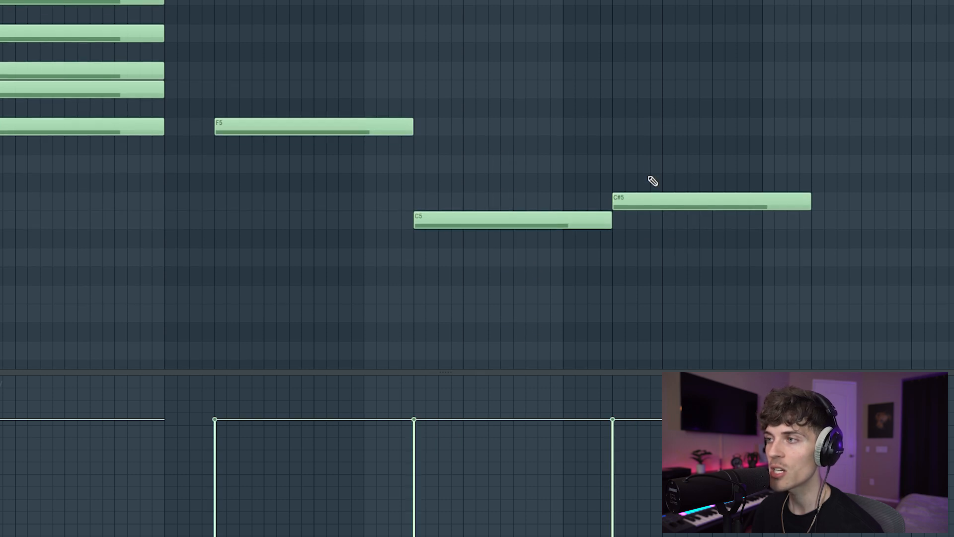
left_click_drag(477, 153, 797, 277)
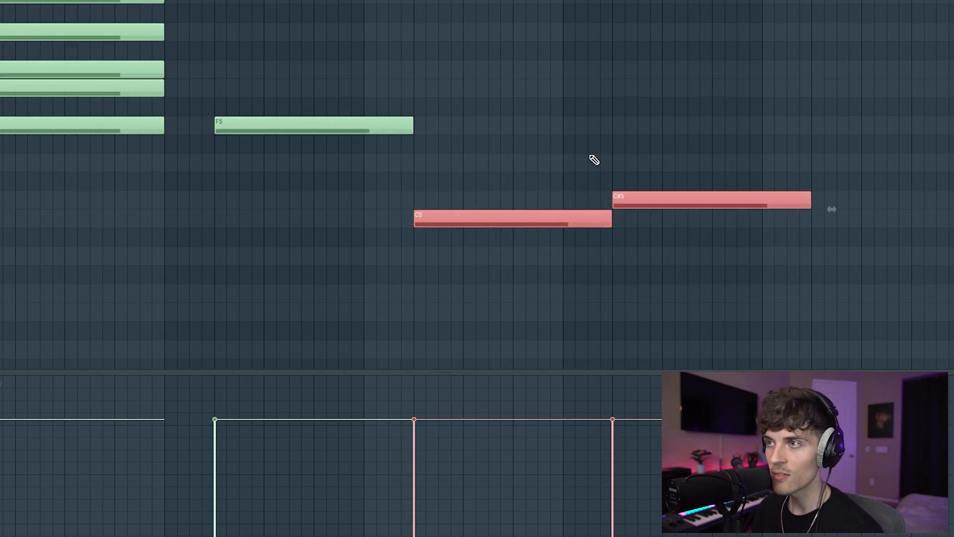
scroll(396, 149, "up", 3)
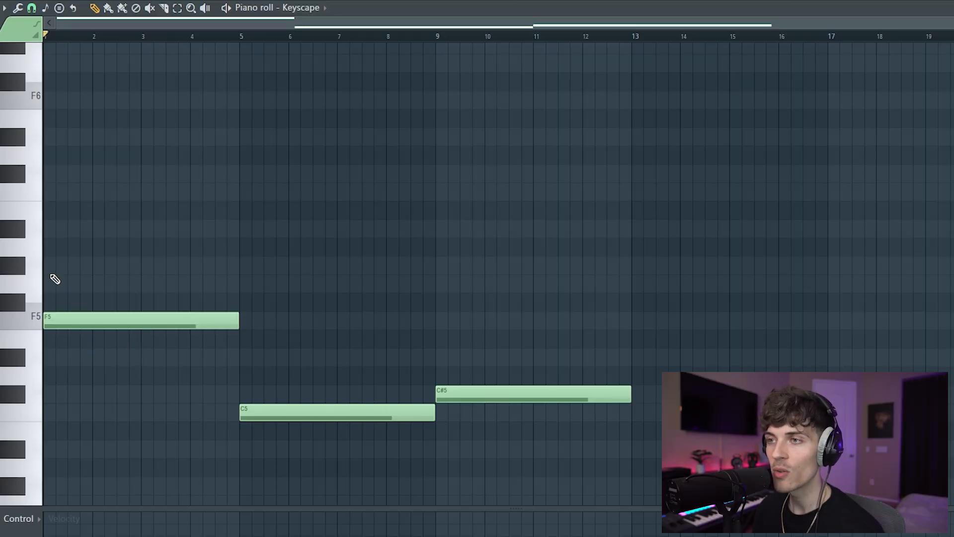
Step: Build a triad on the F5 root at bar 1 by adding G#5 and C6 above it
left_click(70, 268)
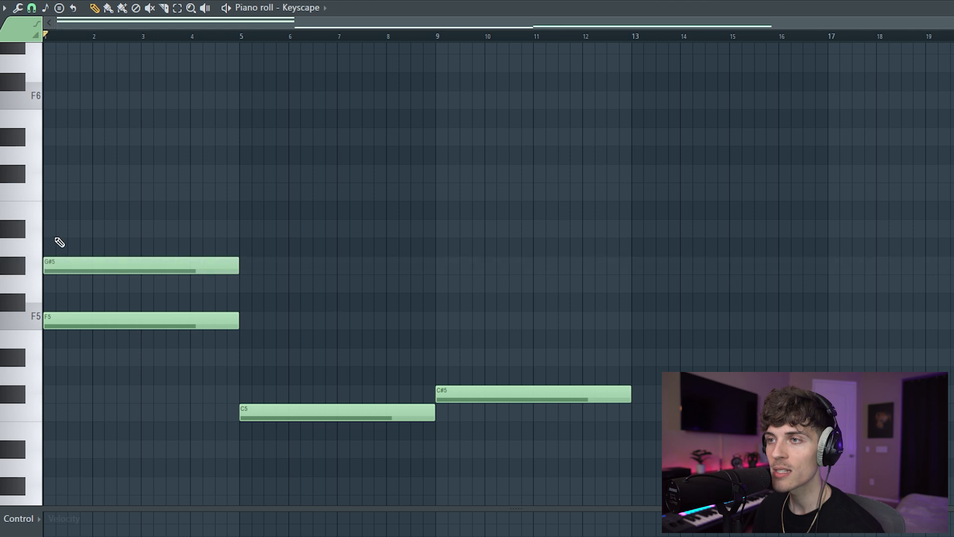
left_click(69, 194)
left_click_drag(88, 111, 142, 390)
left_click(143, 394, "ctrl")
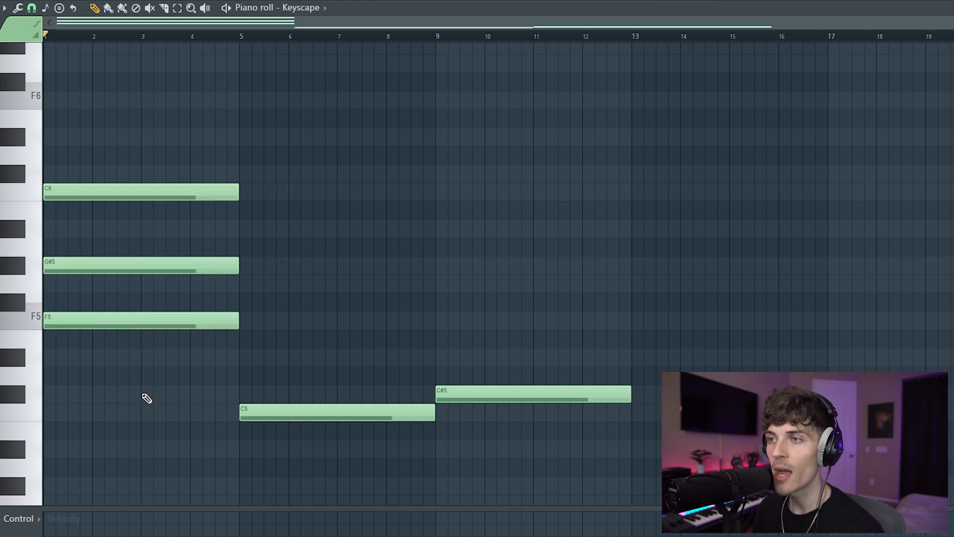
left_click_drag(146, 226, 155, 222)
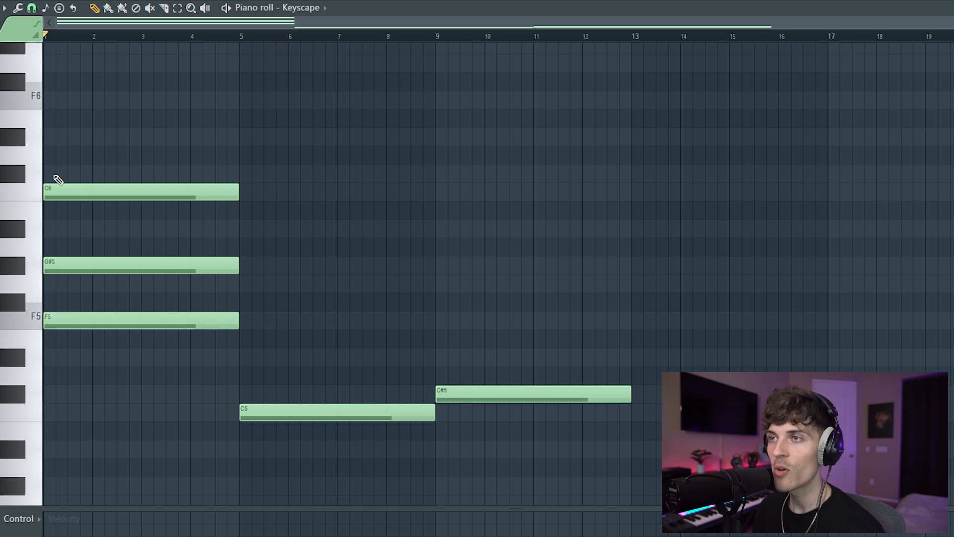
Step: Extend the first chord to a seventh chord by adding D#6 on top, and highlight the whole chord
left_click(75, 137)
left_click_drag(89, 372, 193, 107)
right_click(192, 106)
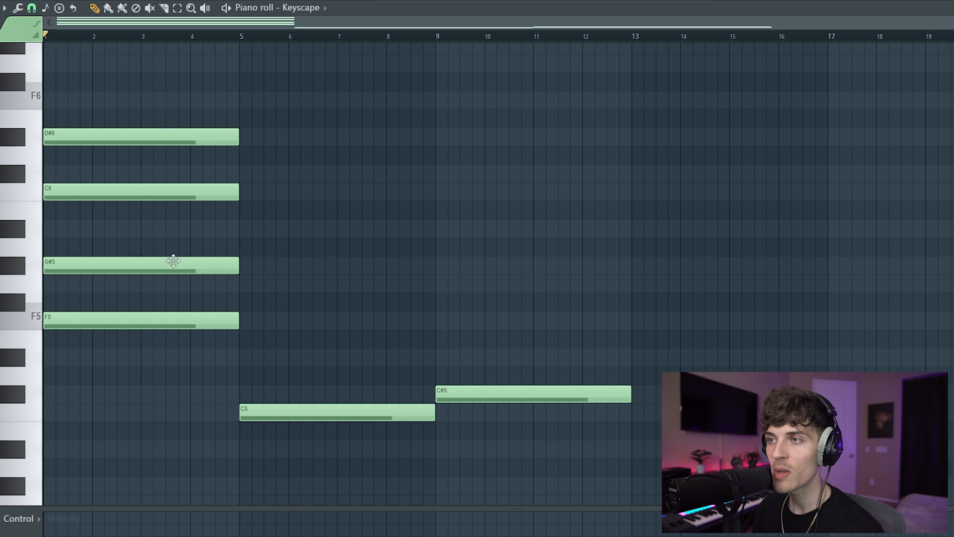
left_click_drag(103, 401, 148, 119)
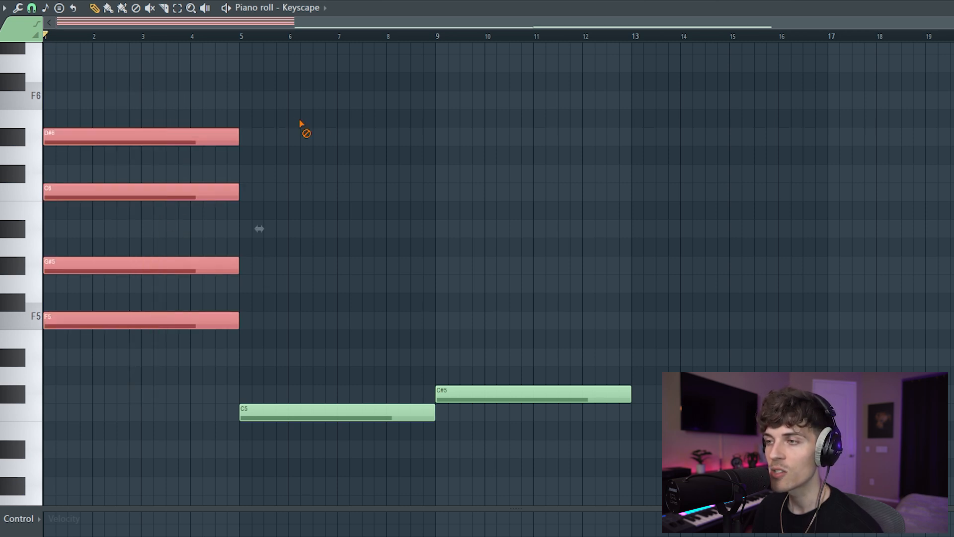
right_click(298, 130)
Step: Build a triad on the C5 root at bar 5 by adding D#5 and G5 above it
left_click_drag(257, 382, 300, 450)
right_click(308, 469)
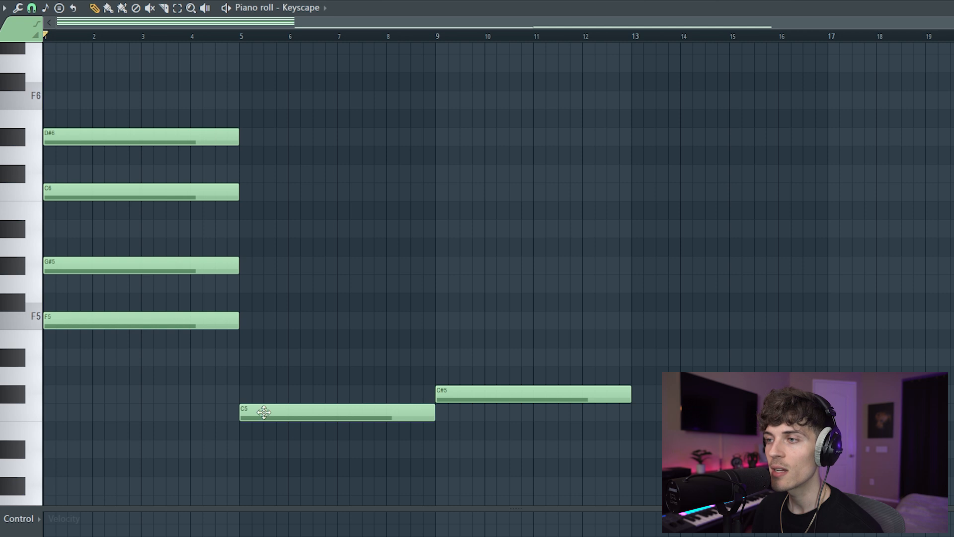
left_click(242, 359)
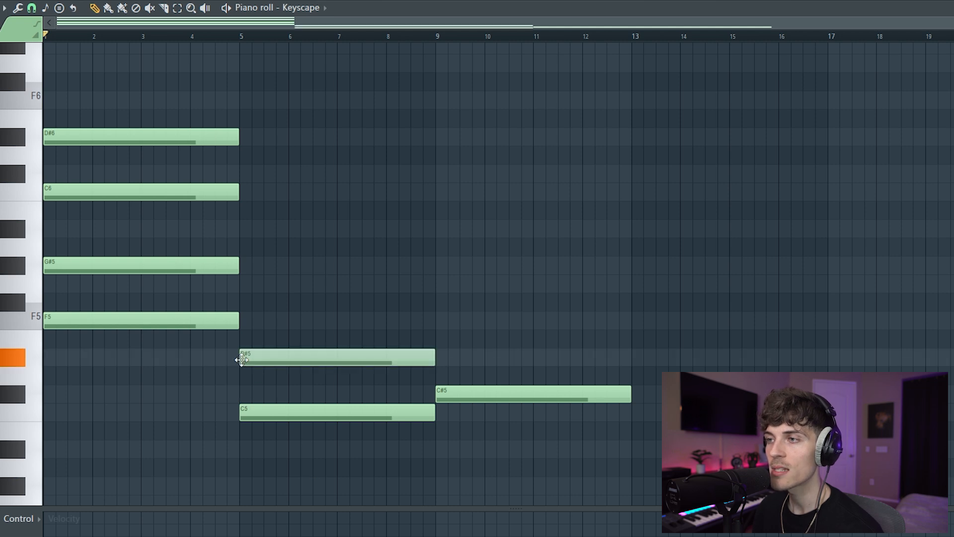
left_click(246, 284)
left_click_drag(281, 455, 389, 147)
left_click(348, 328, "ctrl")
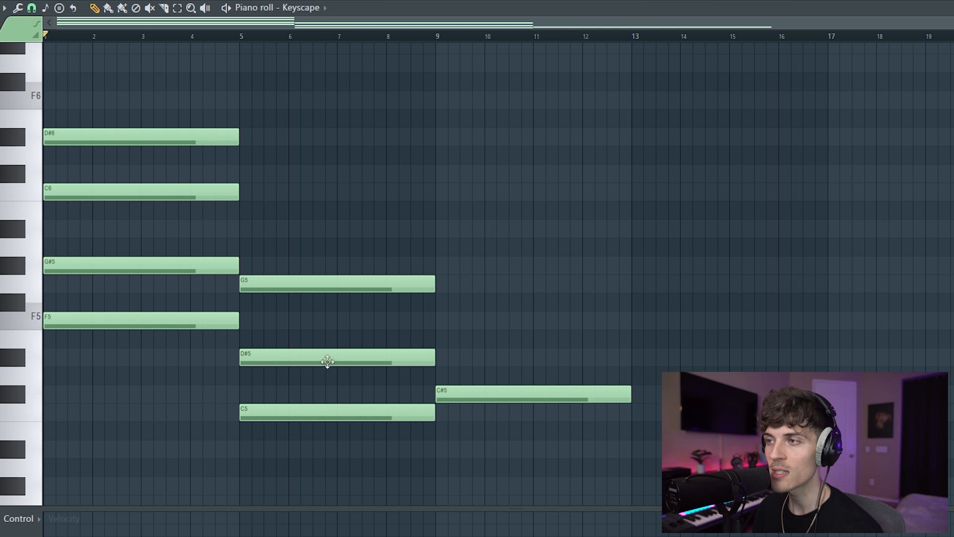
left_click_drag(333, 326, 362, 228)
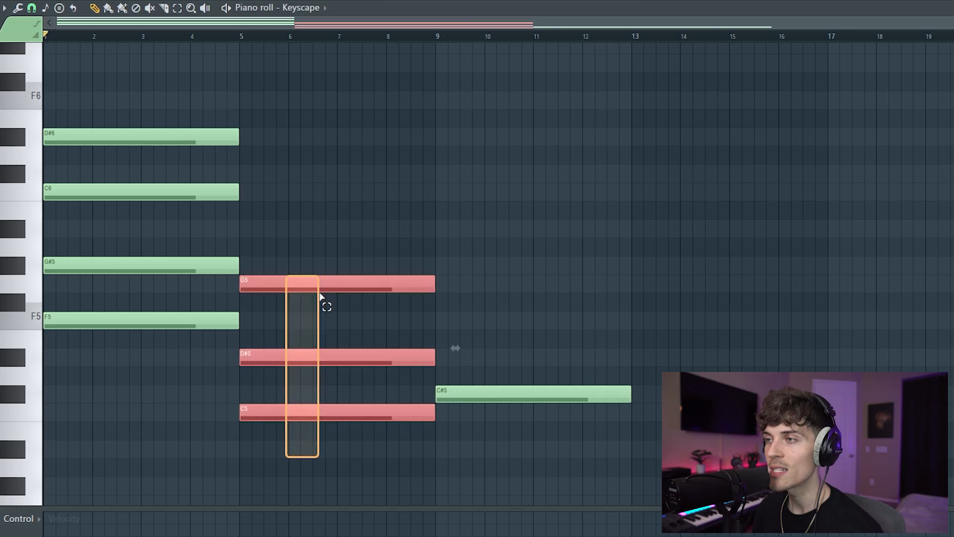
left_click_drag(324, 303, 345, 205)
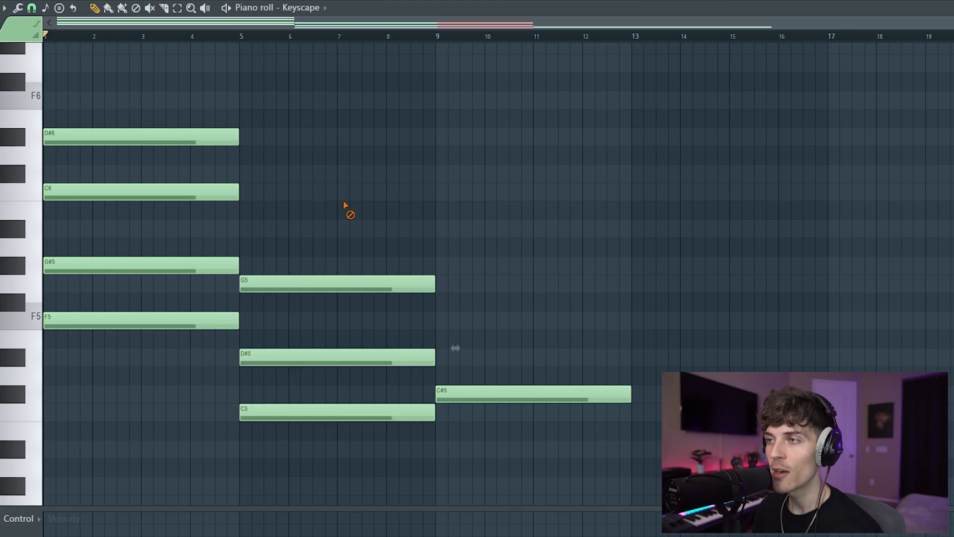
Step: Extend the second chord to a seventh chord by adding A#5 above the G5 note
left_click(246, 230)
left_click_drag(282, 457, 357, 185)
left_click(354, 163)
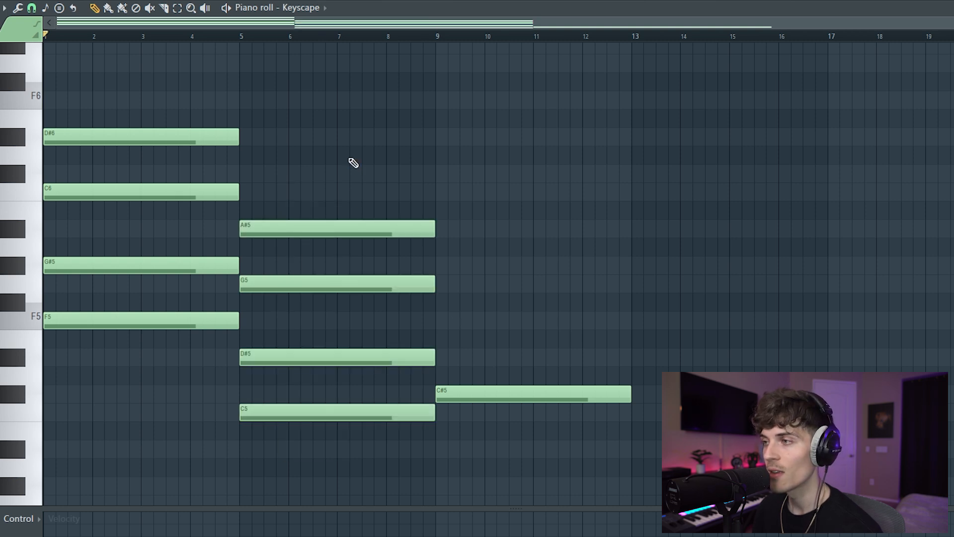
Step: Build a triad on the C#5 root at bar 9 by adding F5 and G#5 above it, and highlight the chord
left_click_drag(471, 374, 501, 431)
left_click(502, 430)
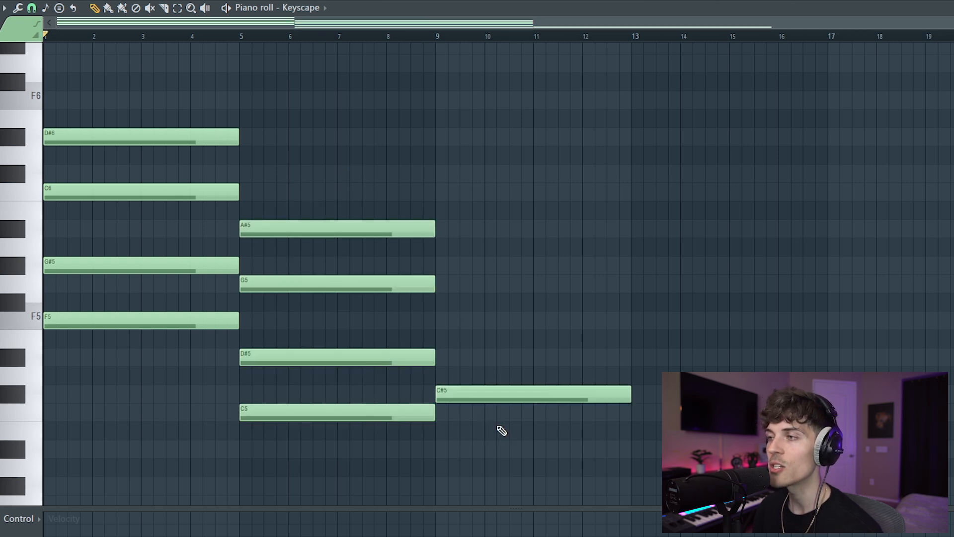
left_click(445, 320)
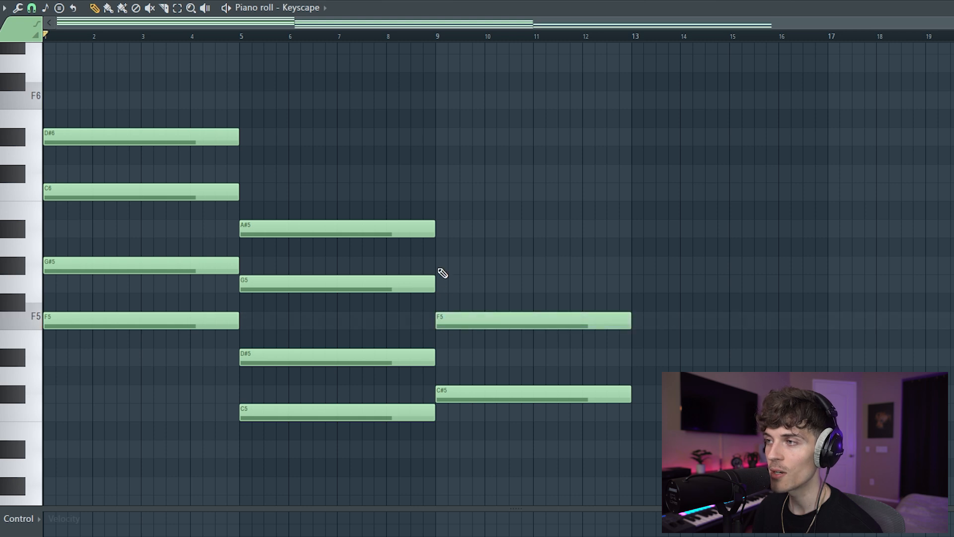
left_click(438, 267)
left_click_drag(469, 440, 534, 205)
left_click(533, 206, "ctrl")
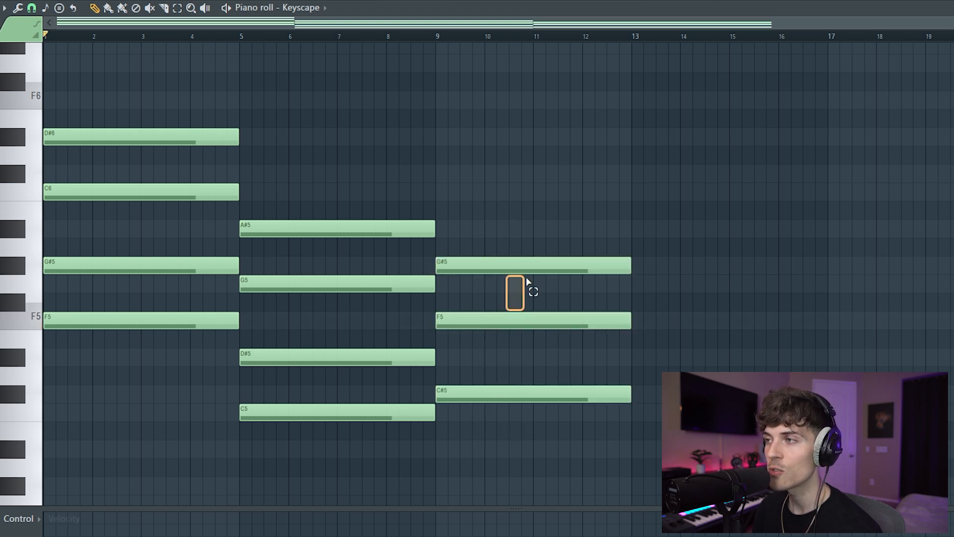
left_click_drag(524, 290, 520, 268)
left_click_drag(482, 455, 595, 201)
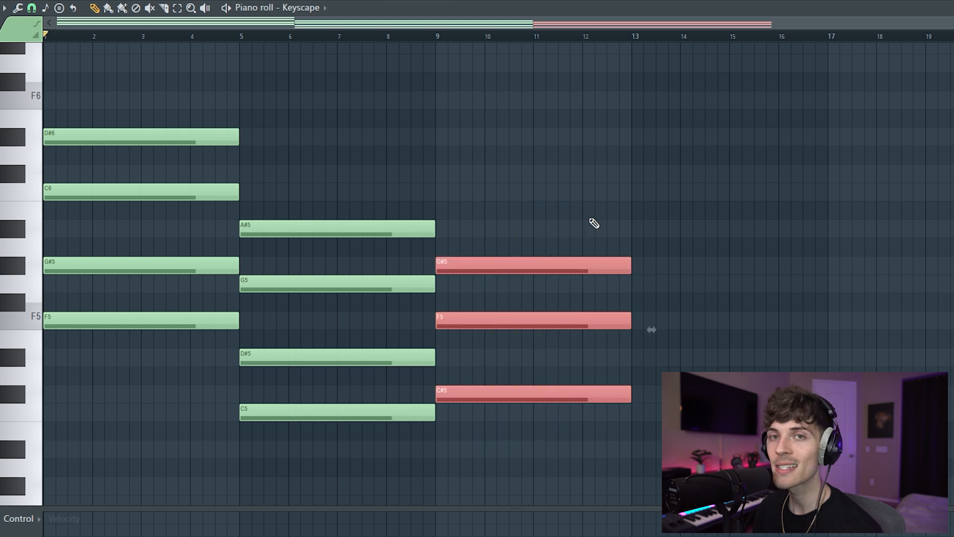
Step: Extend the third chord to a seventh chord by adding C6 above the G#5 note, and highlight the whole chord
left_click(576, 198, "ctrl")
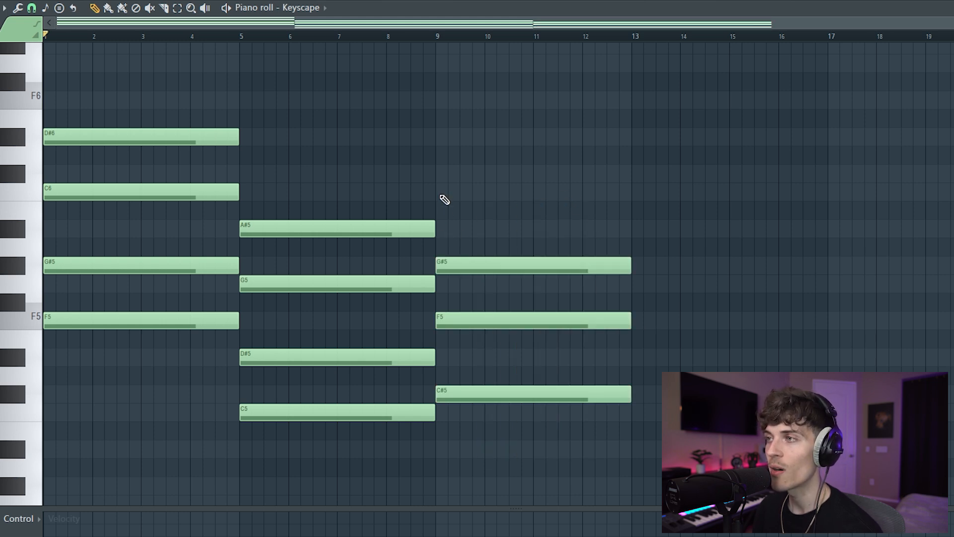
left_click(440, 194)
left_click_drag(493, 419, 598, 104)
right_click(599, 104)
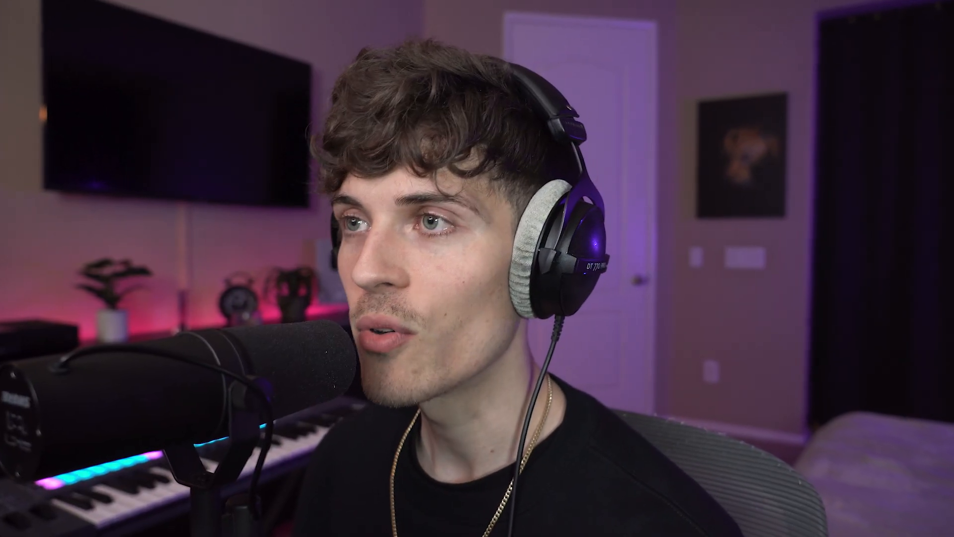
Step: Highlight the three seventh chords in turn and audition each one
left_click_drag(85, 92, 142, 397)
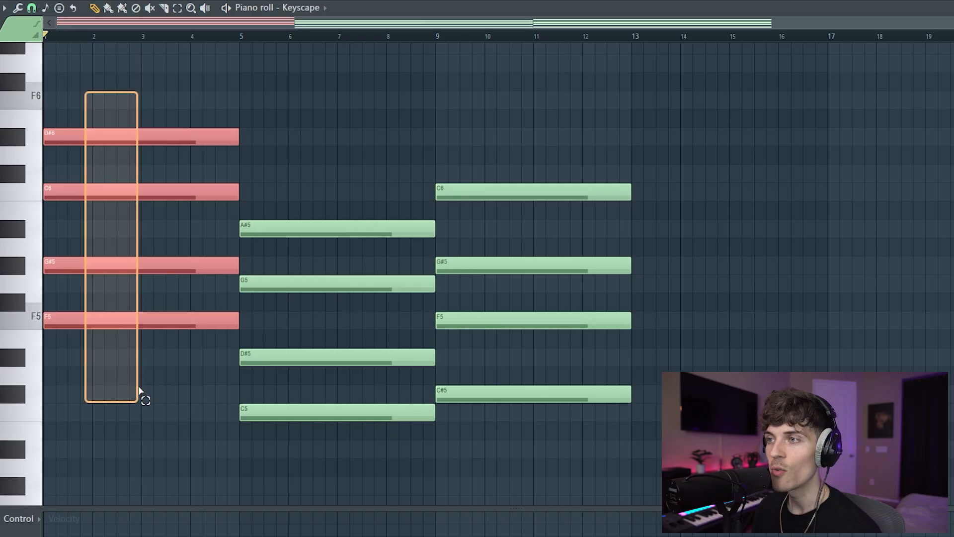
left_click_drag(323, 169, 373, 443)
left_click_drag(512, 164, 537, 490)
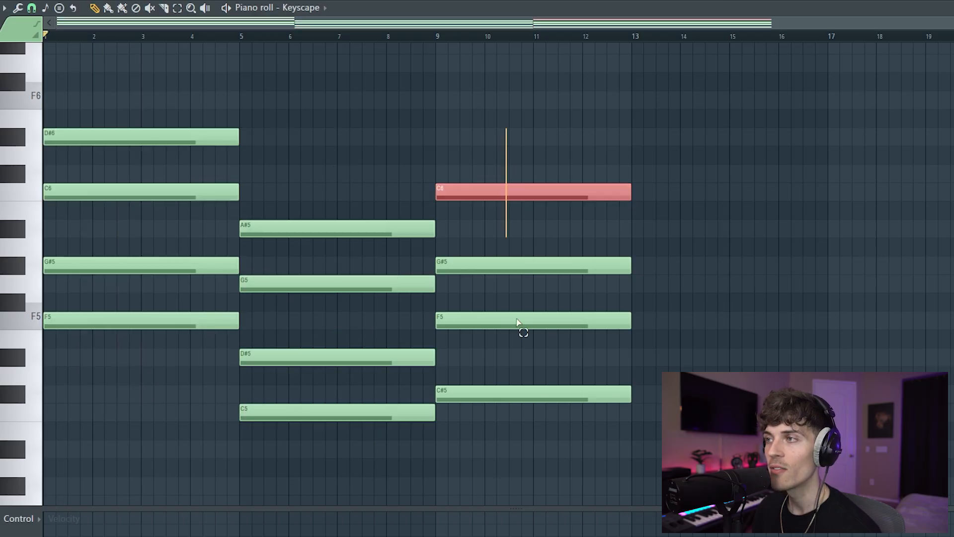
right_click(272, 120)
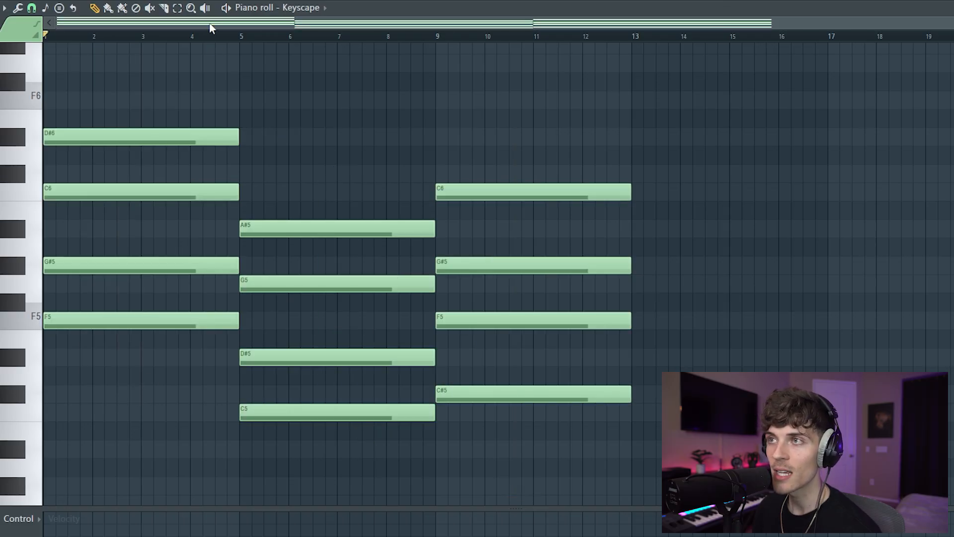
left_click(201, 187)
left_click(342, 243)
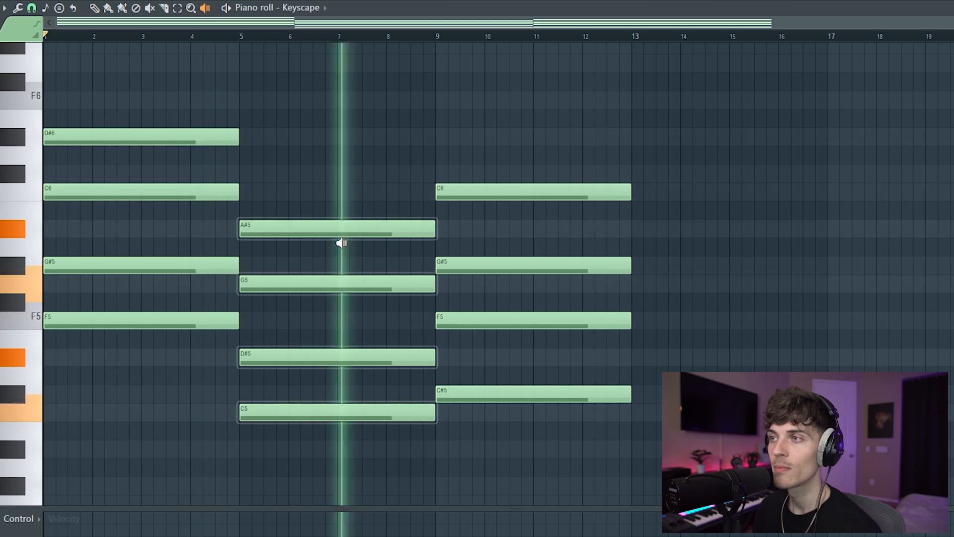
left_click(583, 261)
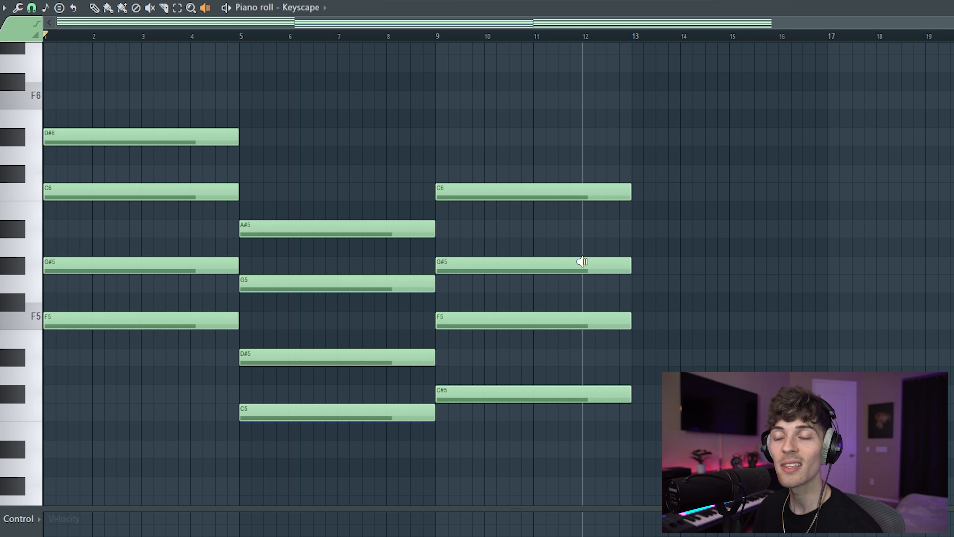
left_click(418, 152)
left_click(106, 12)
Step: Select all notes and randomize their velocities with the randomizer
key("ctrl+a")
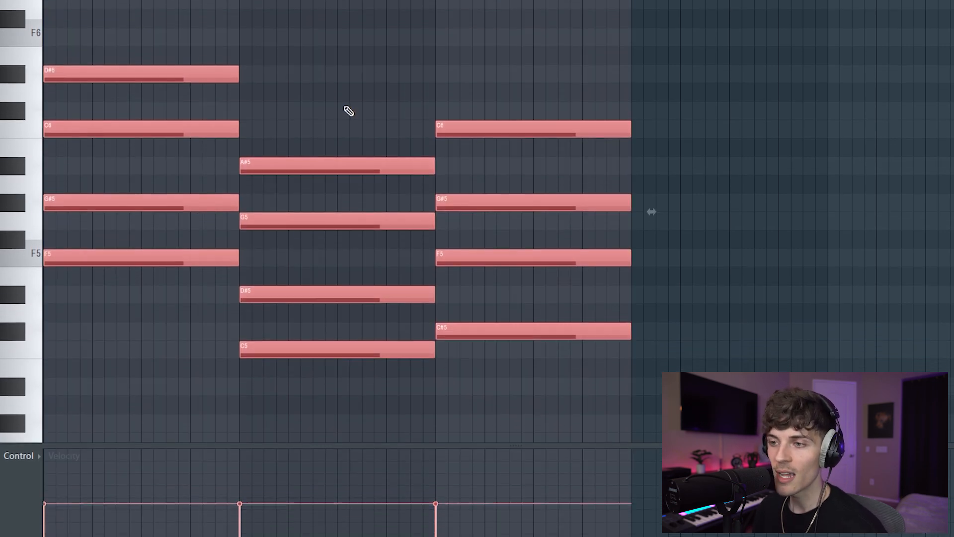
key("alt+r")
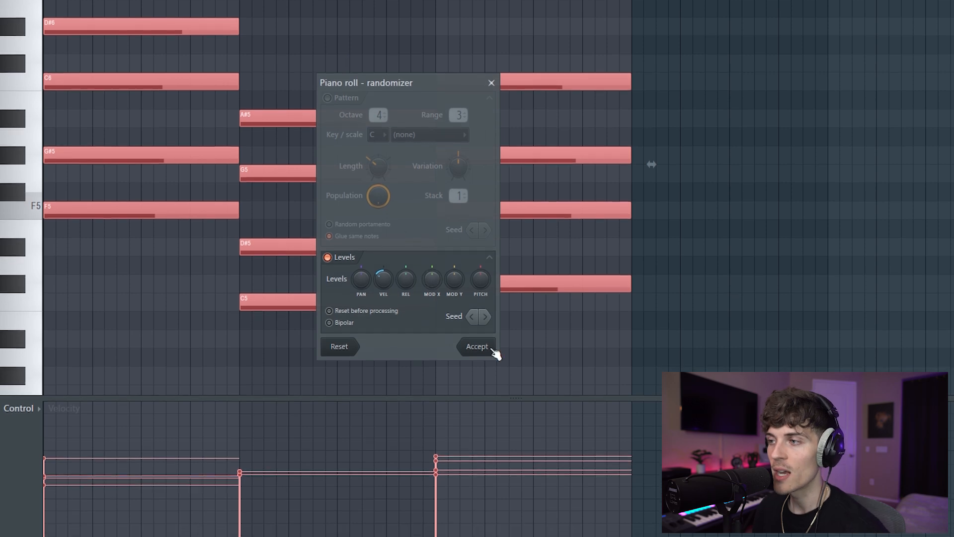
left_click(494, 350)
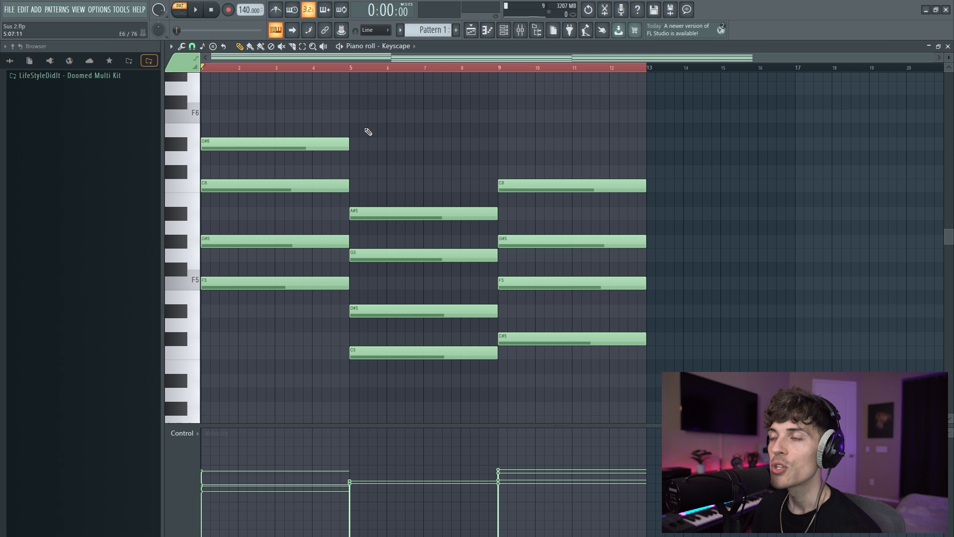
Step: Shorten all notes of the first chord by one bar so they end at bar 4
left_click_drag(317, 112, 341, 339)
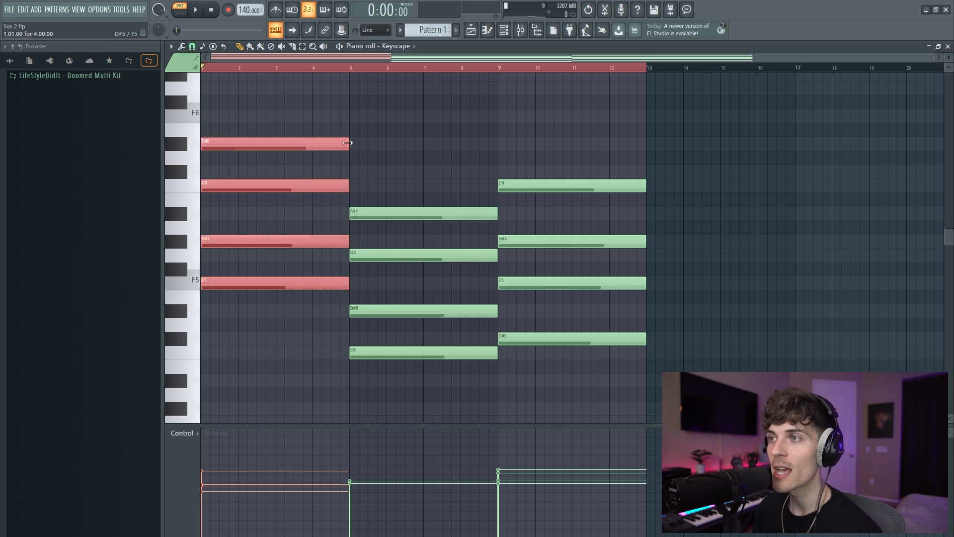
left_click_drag(336, 147, 310, 148)
left_click(328, 209, "ctrl")
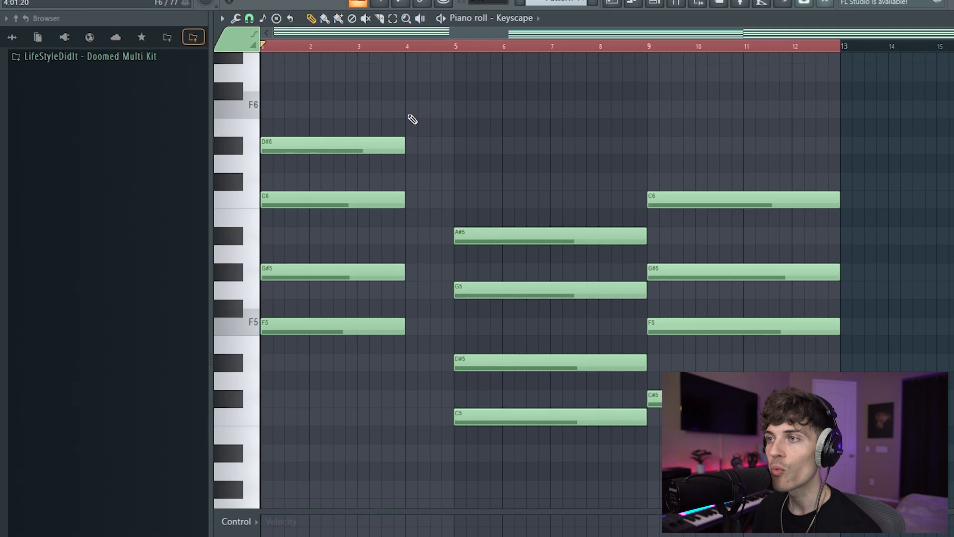
Step: Stamp a Suspended 2 chord on F5 at bar 4 and shorten it to one bar so it ends at bar 5
left_click_drag(314, 110, 334, 303)
left_click_drag(463, 365, 468, 382)
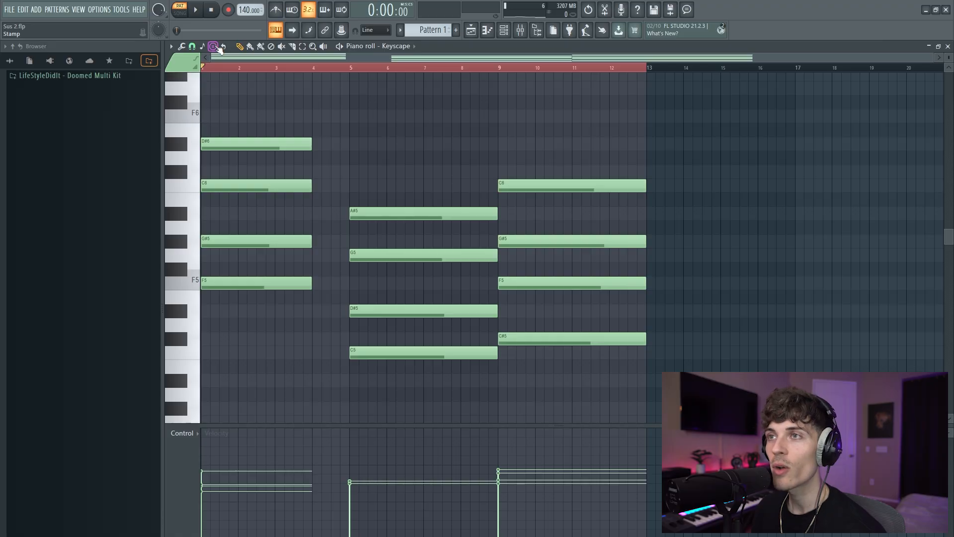
left_click(217, 48)
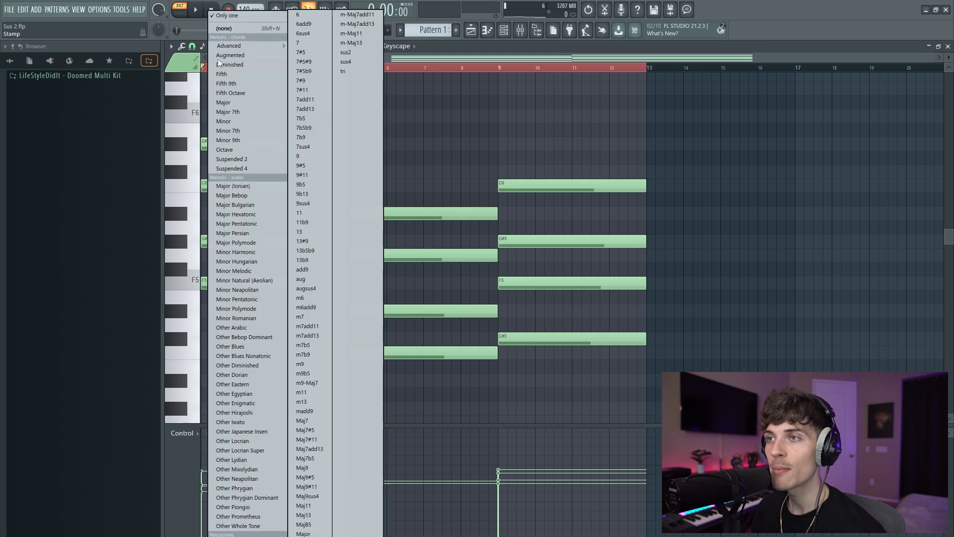
left_click(233, 160)
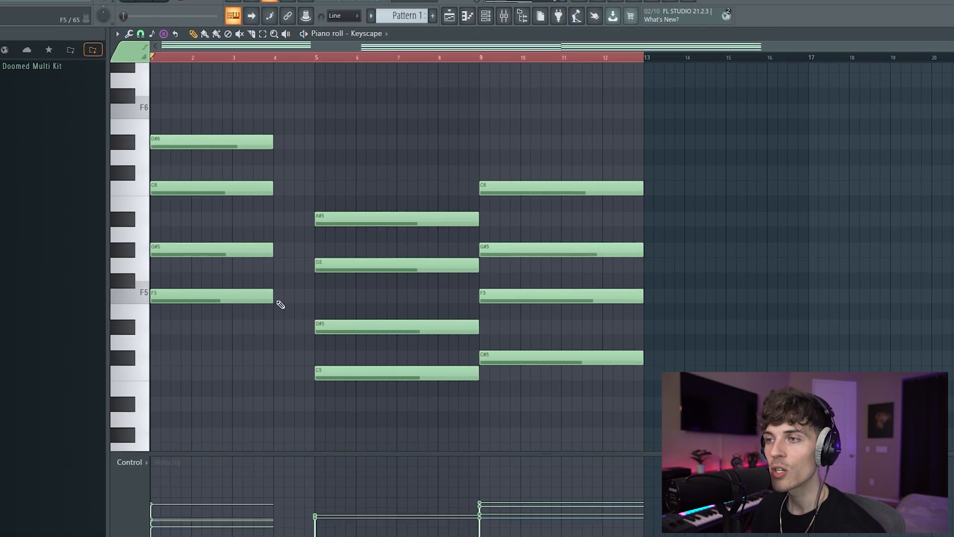
left_click(279, 298)
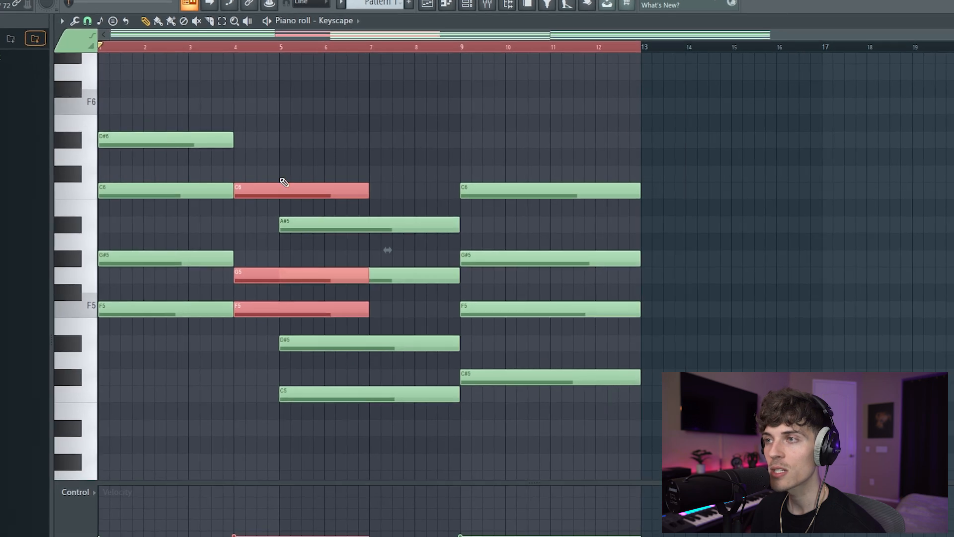
left_click_drag(373, 191, 281, 215)
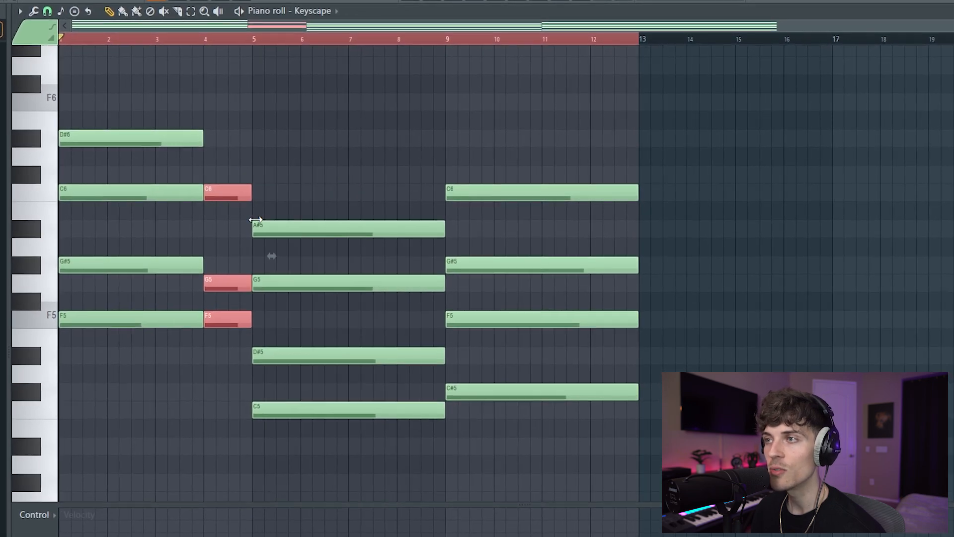
left_click(304, 189, "ctrl")
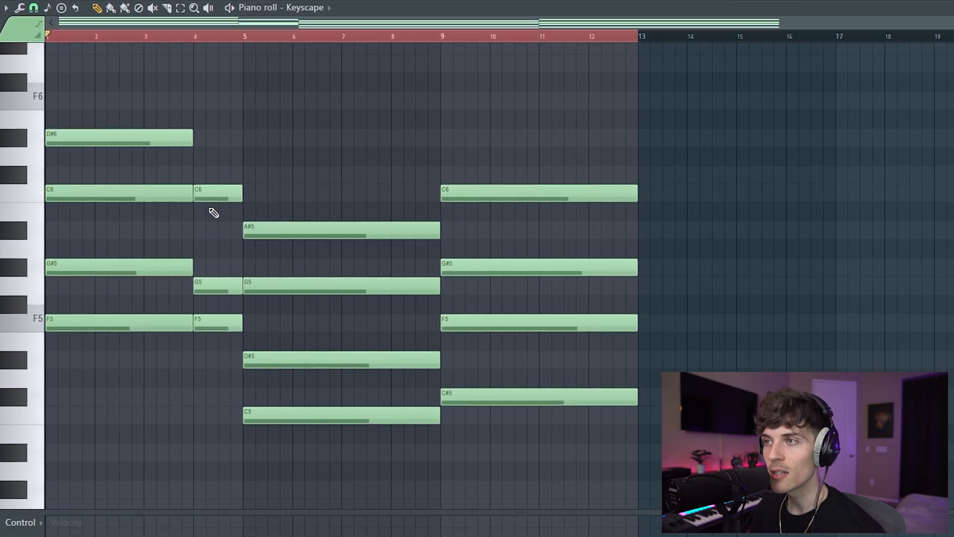
Step: Compare the G#5 third of the first chord with the G5 in the suspended chord at bar 4
left_click_drag(162, 147, 212, 370)
left_click(215, 398, "ctrl")
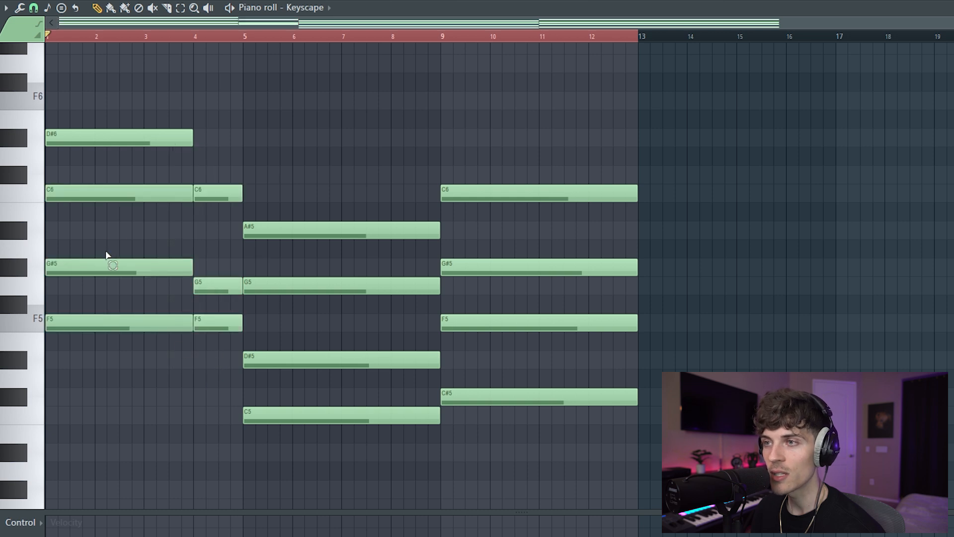
left_click_drag(104, 253, 119, 273)
left_click(147, 295)
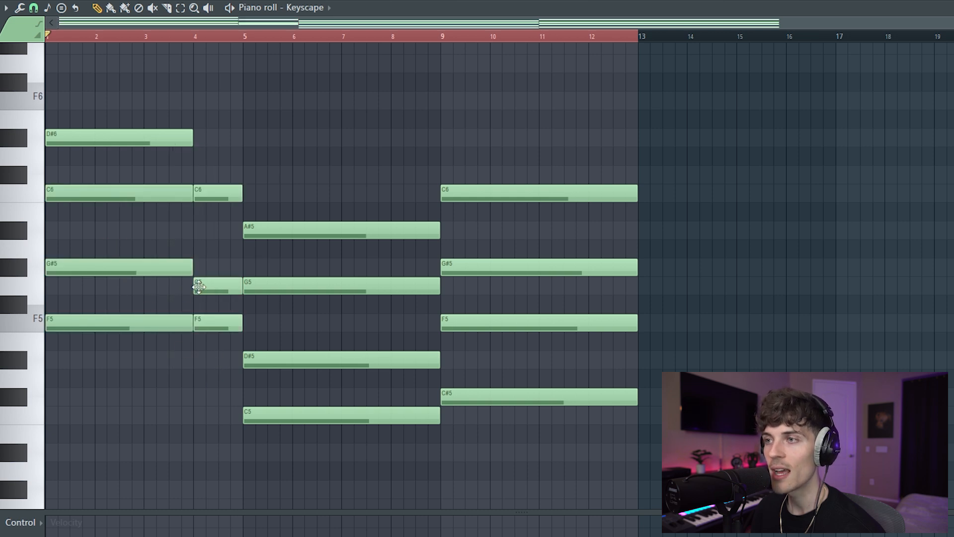
Step: Copy the suspended chord from bar 4 to the empty area after bar 13 and transpose the copy down to a D#5 root
left_click_drag(212, 130, 226, 422)
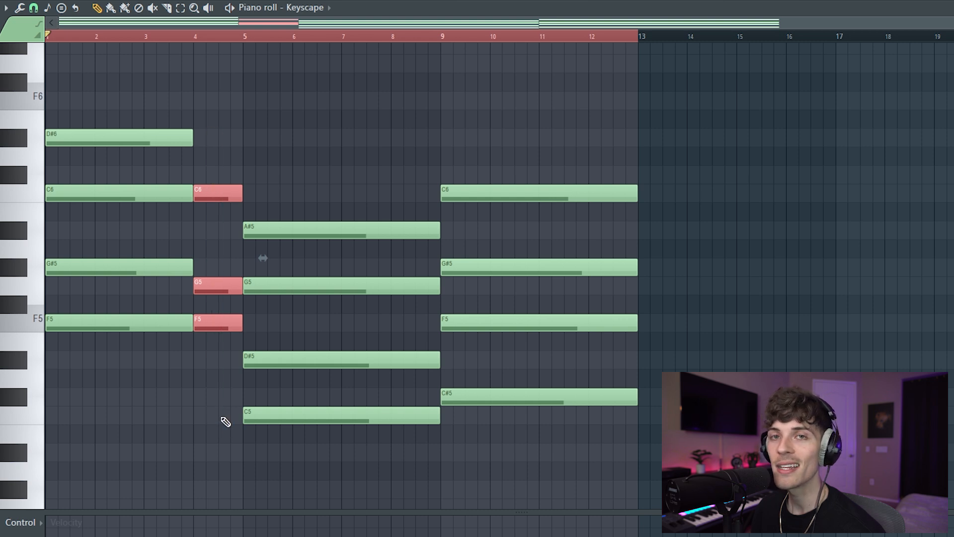
left_click_drag(210, 192, 693, 192)
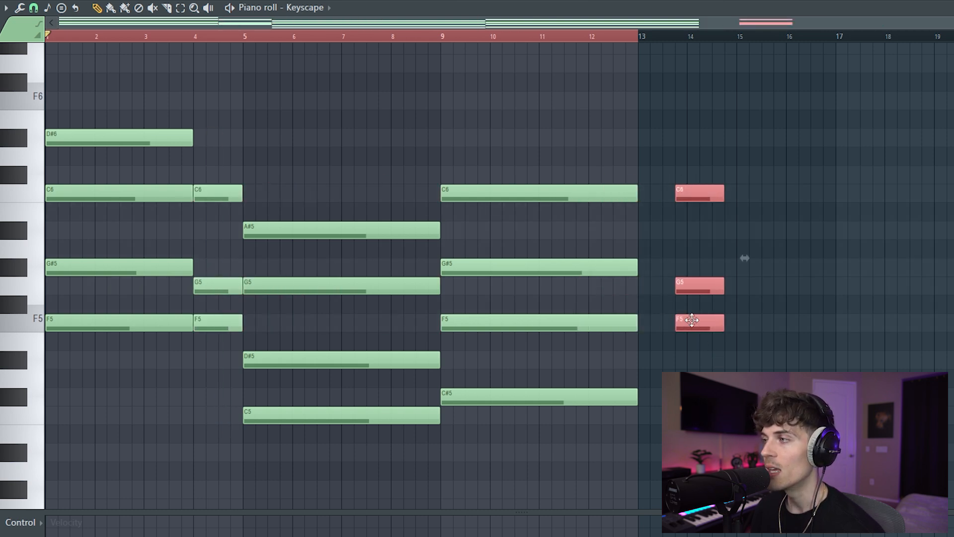
mouse_move(694, 328)
left_mouse_down()
mouse_move(694, 367)
mouse_move(725, 206)
mouse_move(728, 218)
left_mouse_up()
left_click(757, 313, "ctrl")
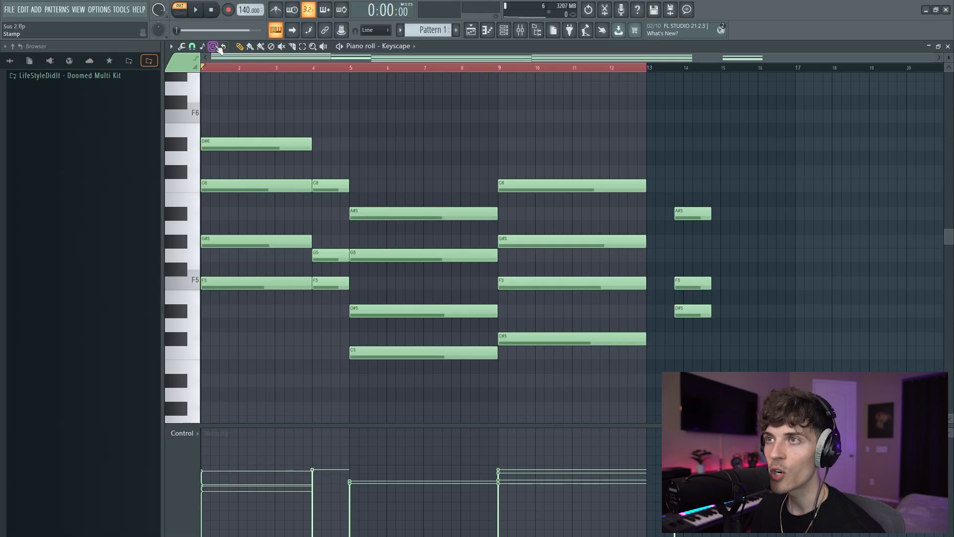
Step: Stamp a Suspended 2 chord on D#5 at bar 15 beside the transposed copy, and delete the stamped notes
left_click(62, 8)
left_click(238, 159)
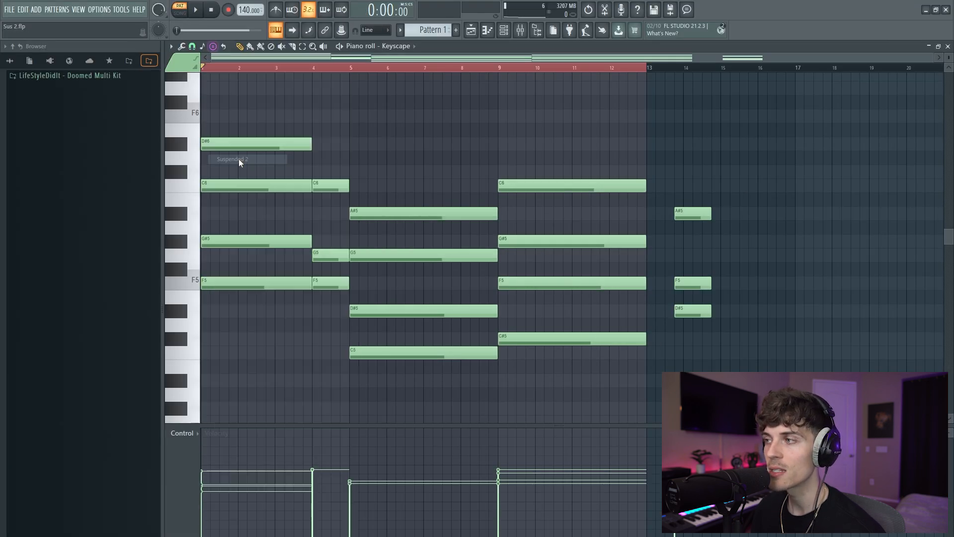
left_click(724, 312)
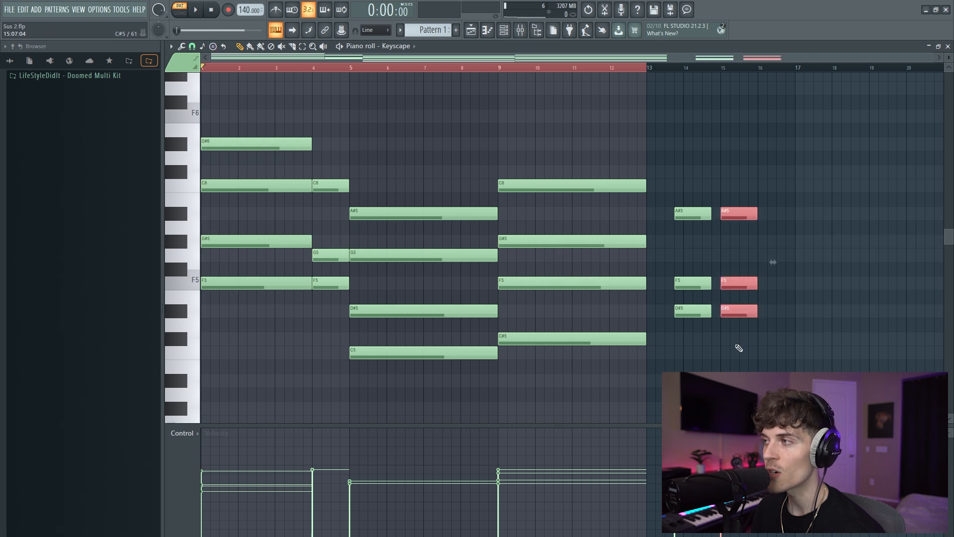
right_click(740, 311)
right_click(742, 283)
right_click(746, 212)
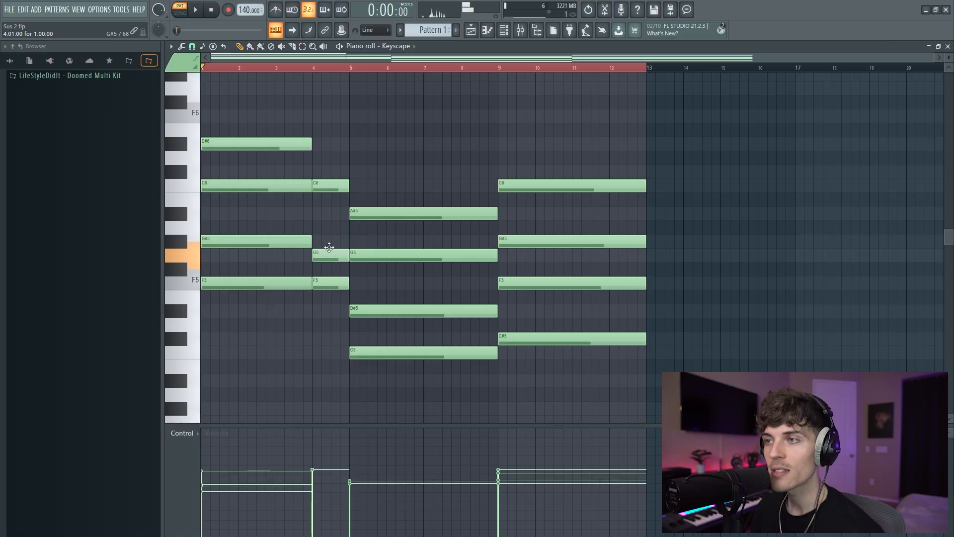
Step: Turn the bar 4 chord into a suspended fourth by raising its middle note from G5 to A#5
left_click_drag(329, 247, 330, 237)
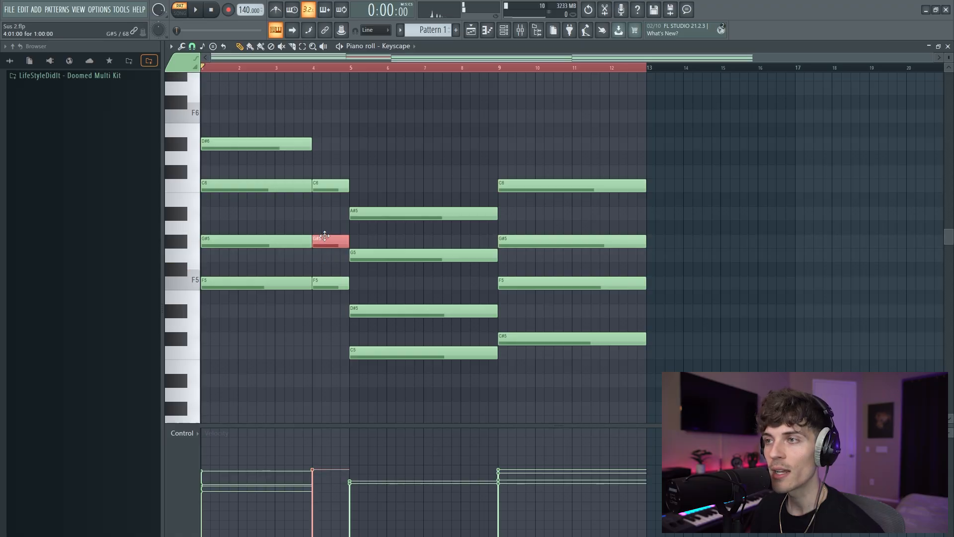
left_click(313, 215)
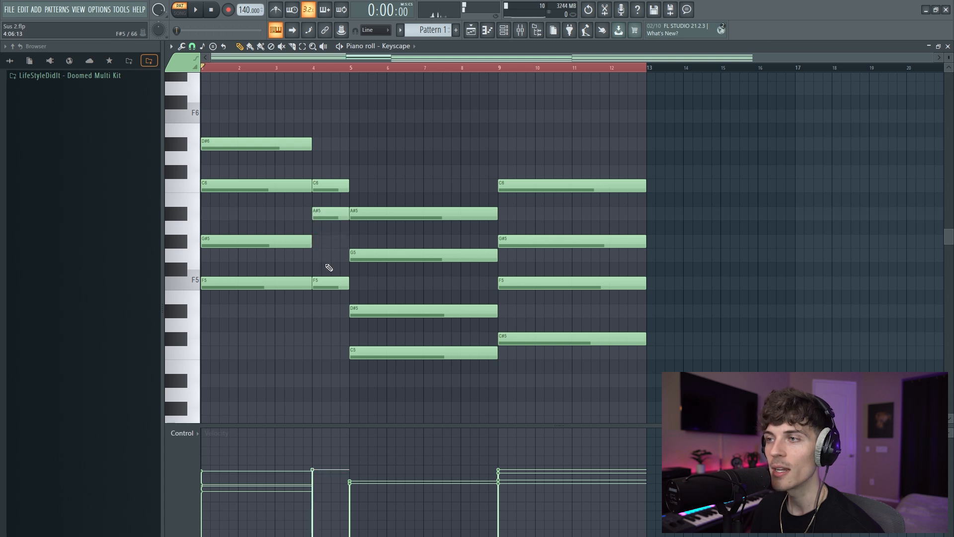
left_click_drag(332, 259, 332, 218)
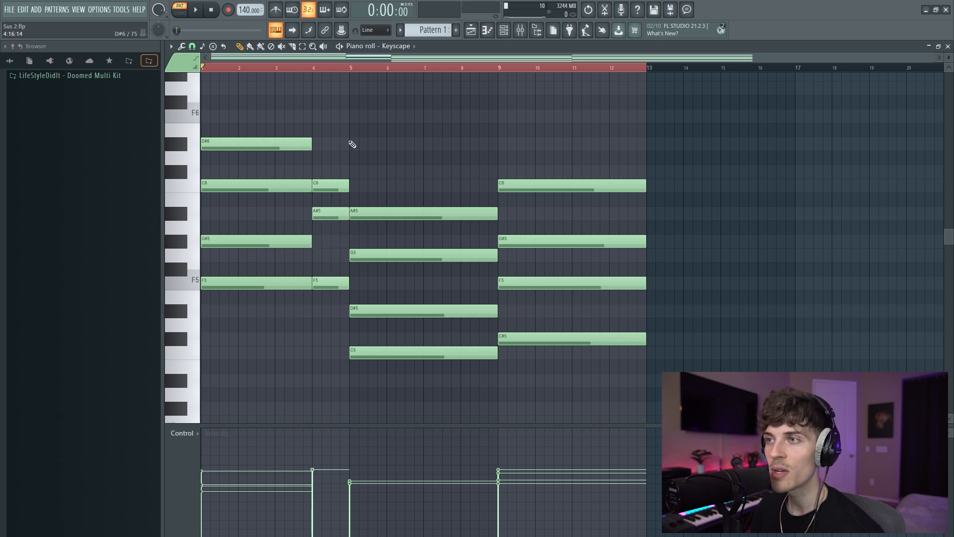
Step: Stamp a Suspended 4 chord on an F5 root to compare it with the manually built chord at bar 4
left_click(203, 46)
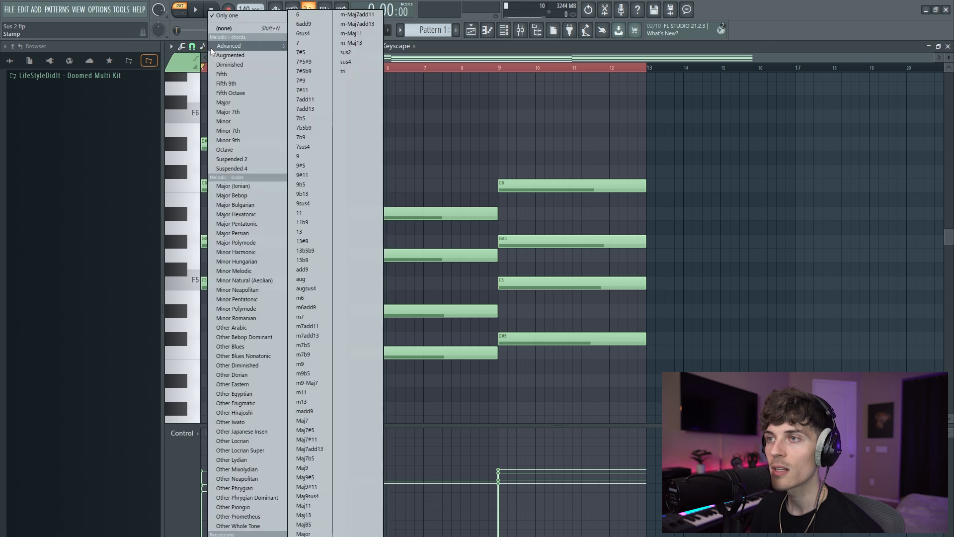
left_click(243, 169)
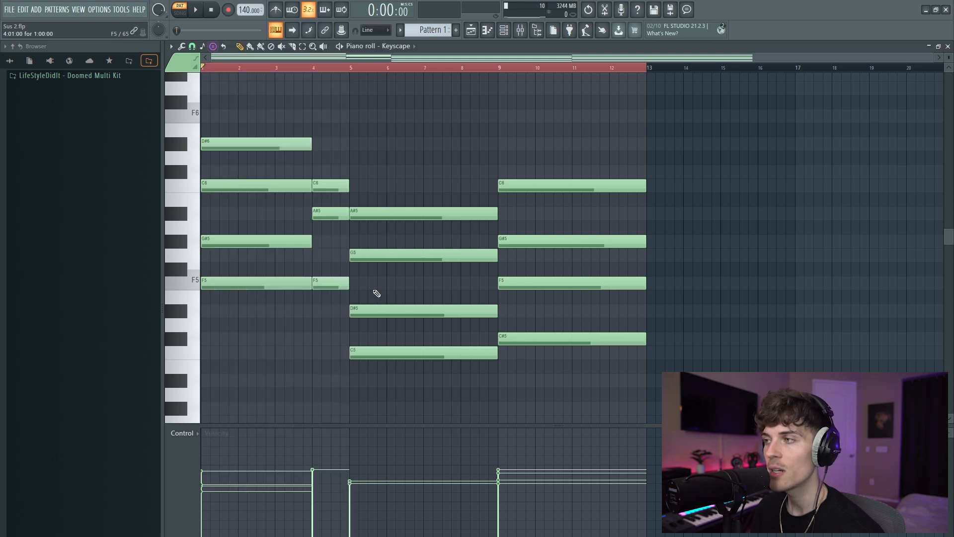
left_click(662, 292)
left_click_drag(677, 336, 699, 151)
left_click_drag(675, 198, 335, 198)
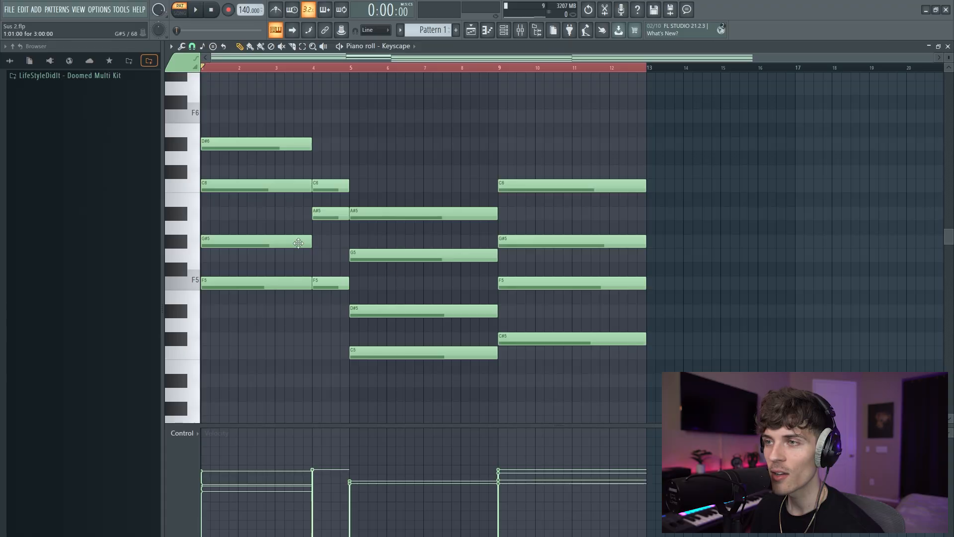
Step: Place an A#5 note above the first chord's G#5 for comparison, and delete it again
left_click_drag(247, 219, 287, 266)
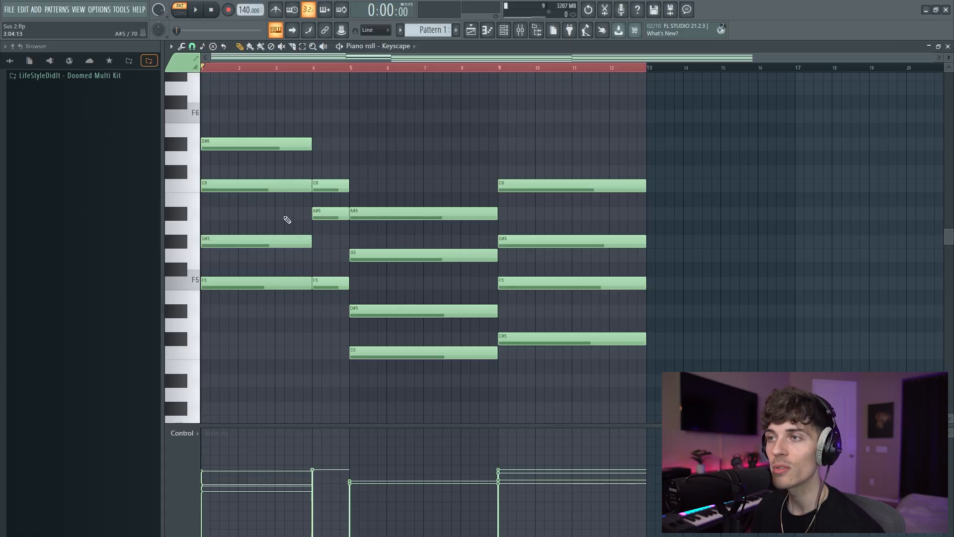
left_click(246, 215)
right_click(251, 219)
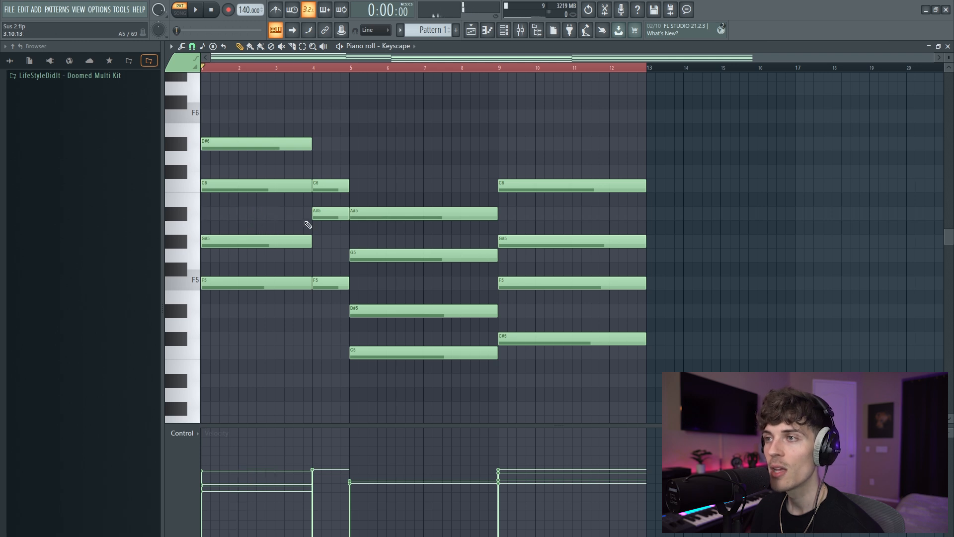
Step: Replace the chord at bar 4 with a Suspended 2 chord stamped on F5
left_click(214, 50)
left_click(244, 160)
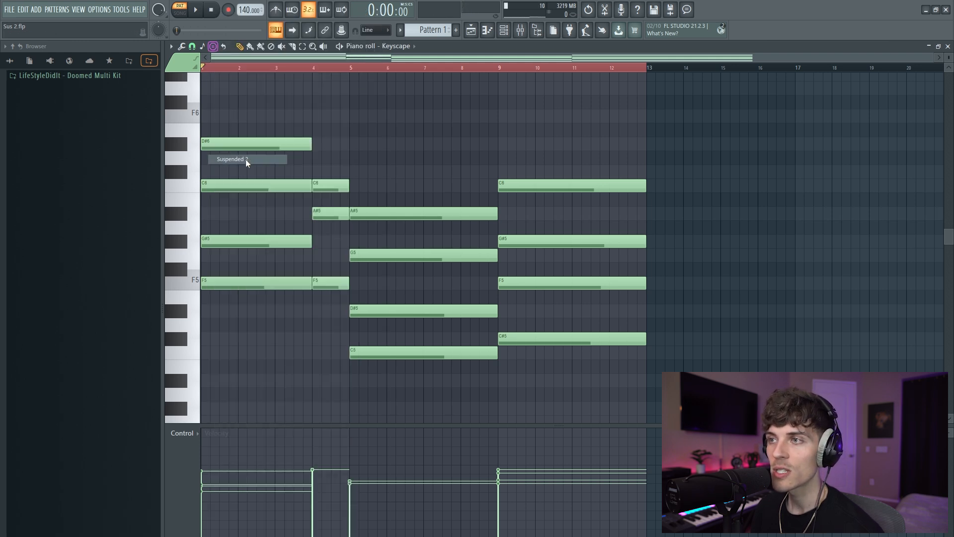
right_click(324, 186)
right_click(323, 213)
right_click(319, 282)
left_click(318, 283)
Step: Review the progression chord by chord, from the first chord through the suspended second at bar 4 to the bar 9 chord
left_click_drag(204, 110, 305, 293)
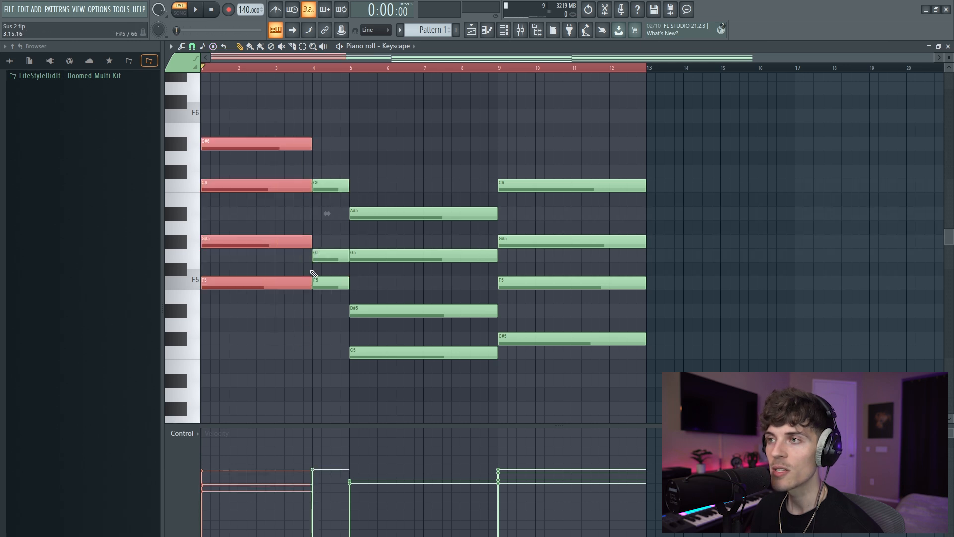
left_click_drag(326, 158, 333, 344)
left_click(333, 345)
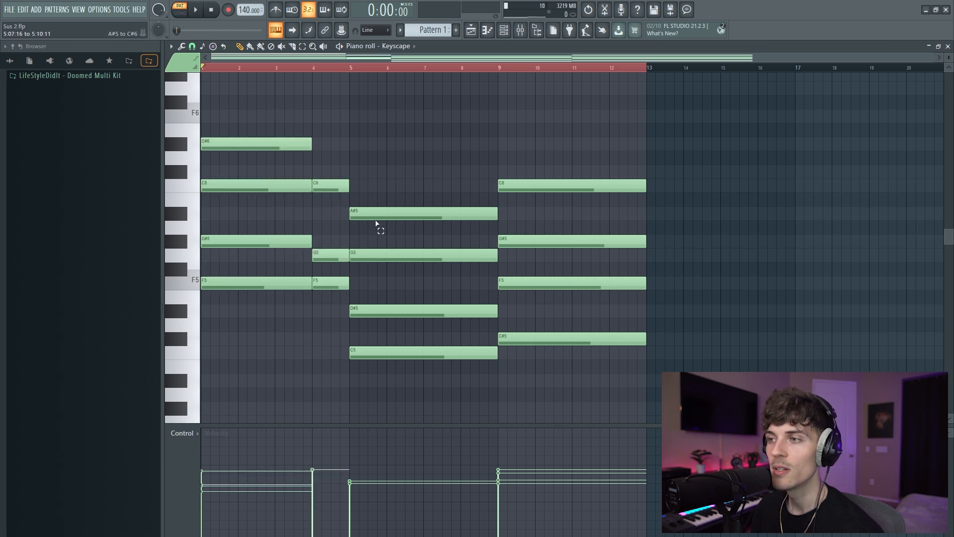
left_click_drag(365, 165, 431, 374)
left_click_drag(507, 388, 615, 114)
left_click(458, 136)
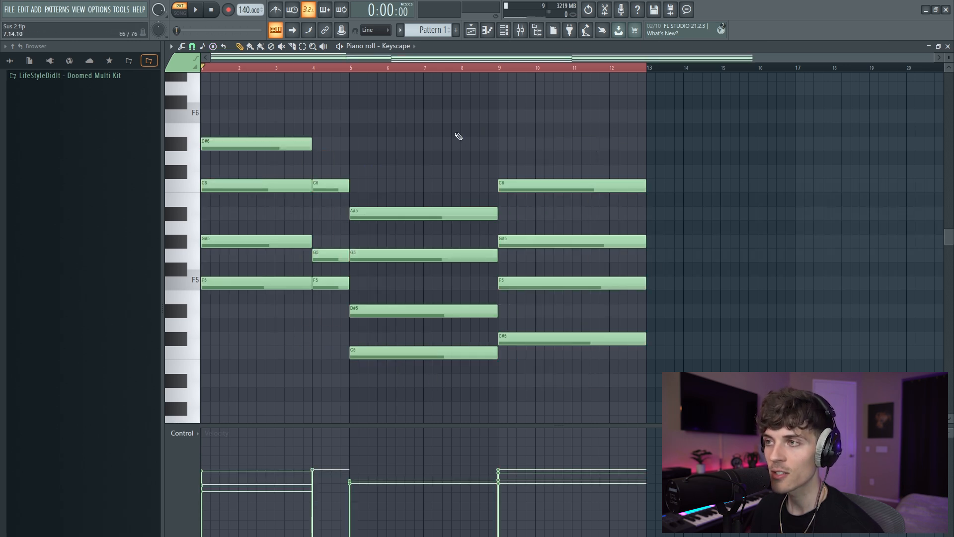
left_click_drag(257, 116, 277, 313)
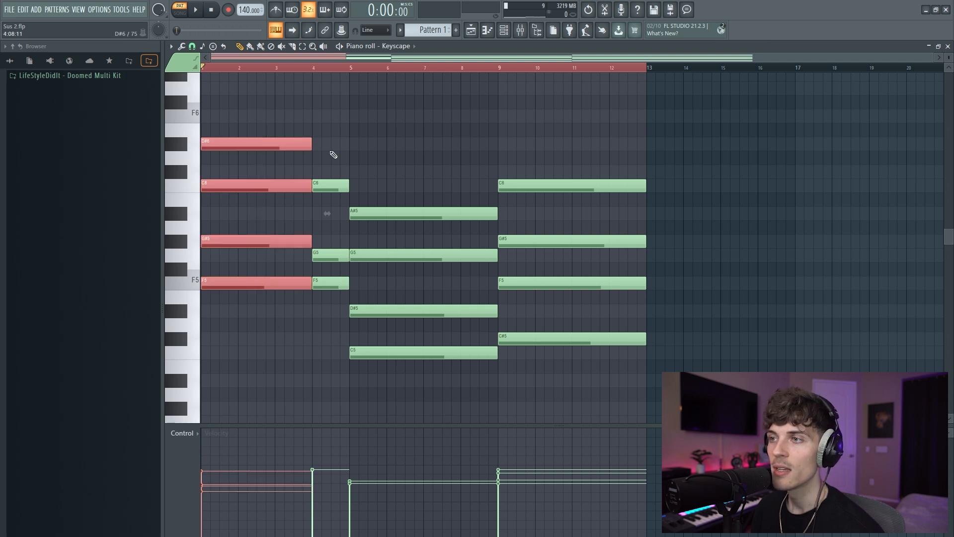
left_click_drag(342, 139, 333, 346)
left_click_drag(372, 389, 455, 167)
left_click_drag(535, 373, 639, 107)
left_click(469, 149)
Step: Play the progression to hear the Suspended 2 chord at bar 4 lead into the bar 5 and bar 9 chords
key("y")
left_click(291, 171)
left_click_drag(159, 175, 188, 192)
left_click(262, 219)
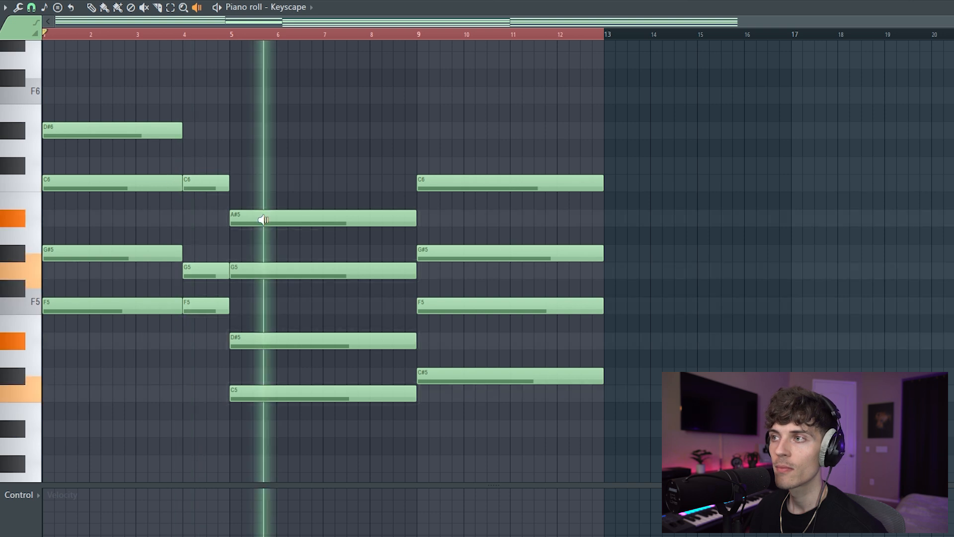
left_click_drag(262, 219, 444, 241)
Step: Replace the notes at bar 4 with a Suspended 4 chord stamped on F5
left_click(59, 9)
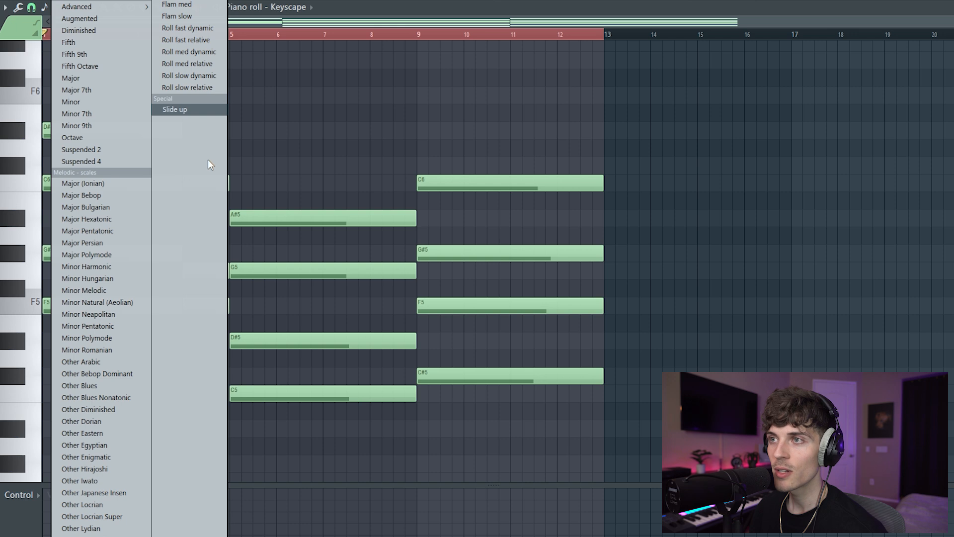
left_click(100, 161)
left_click_drag(216, 196, 194, 339)
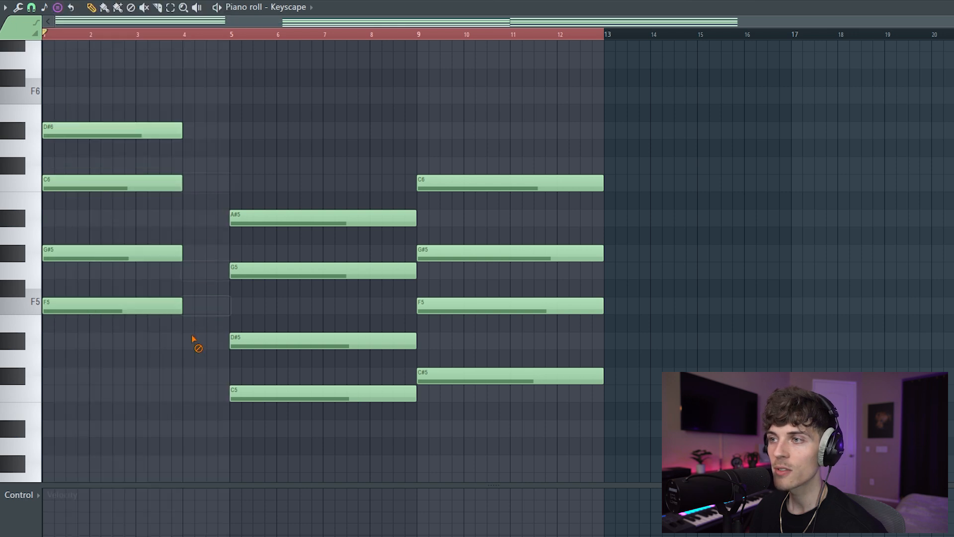
left_click(191, 310)
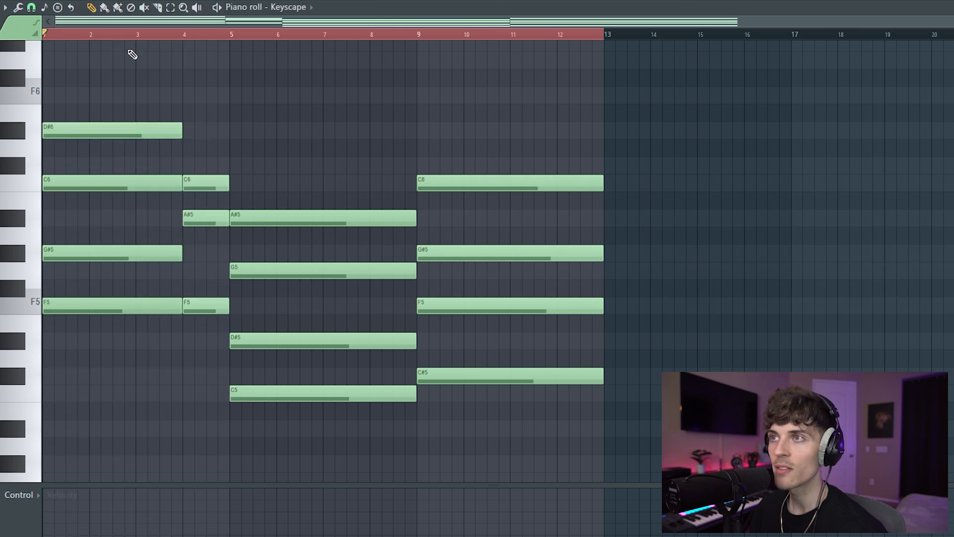
Step: Play the progression from the first chord to hear the Suspended 4 transition into the following chords
left_click(200, 11)
left_click(136, 174)
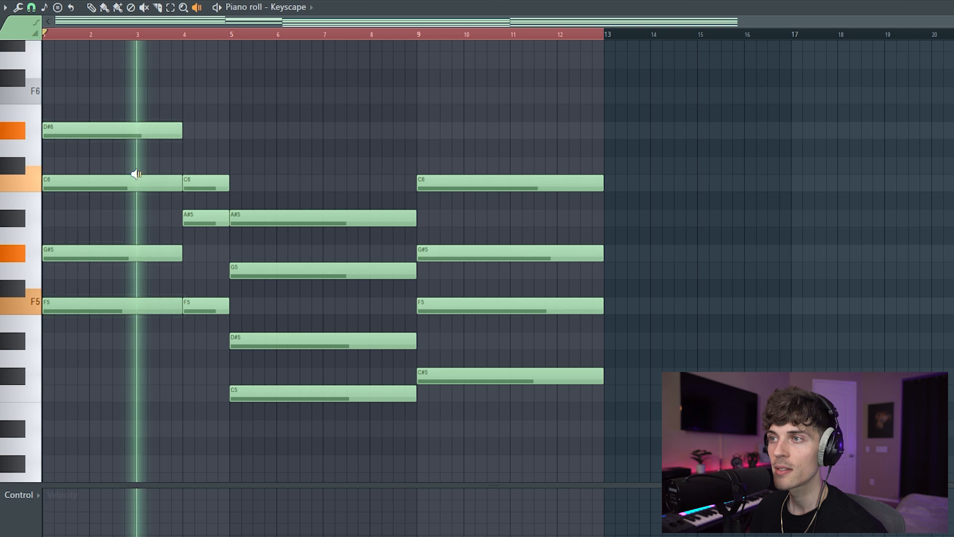
left_click(188, 204)
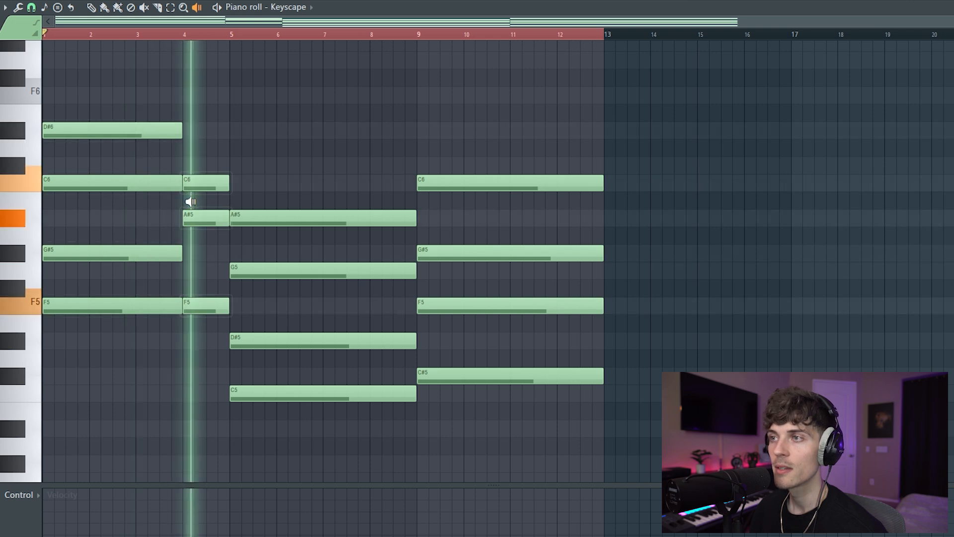
left_click(287, 235)
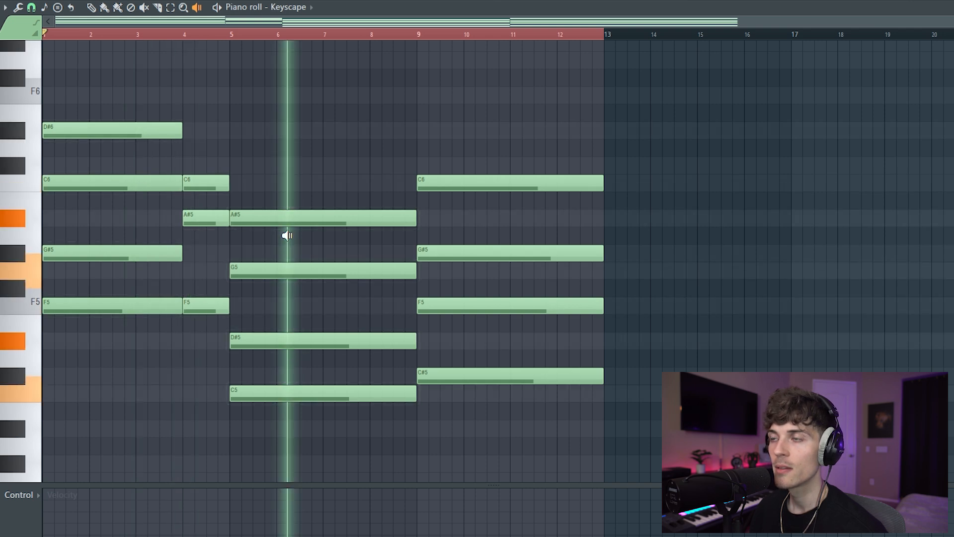
left_click(453, 228)
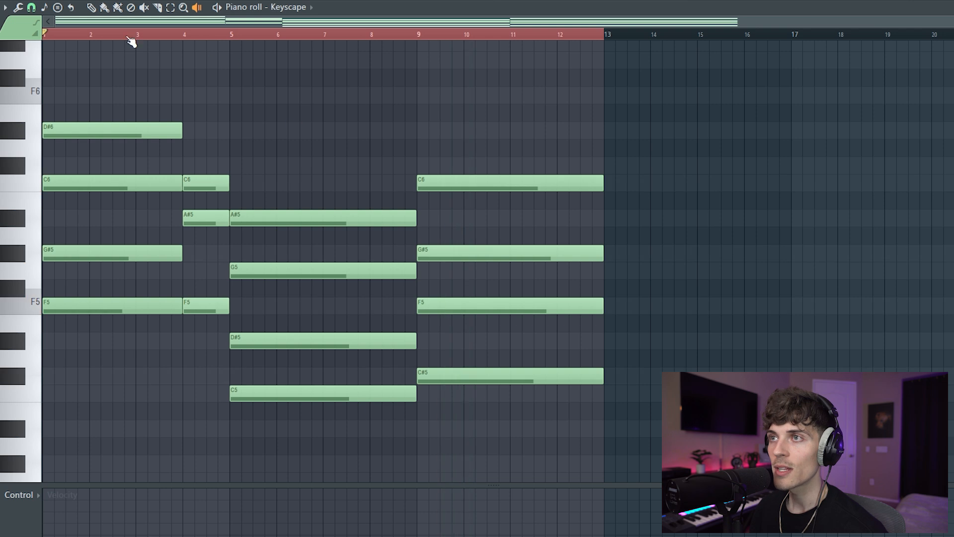
Step: Shorten all notes of the first chord so that it ends midway through bar 2
left_click(213, 336)
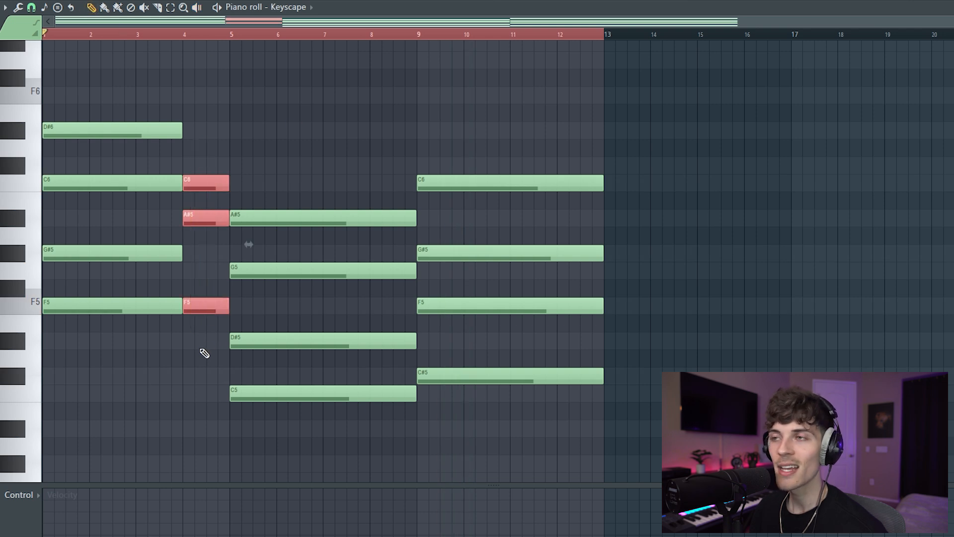
left_click_drag(128, 90, 171, 400)
left_click_drag(182, 130, 111, 144)
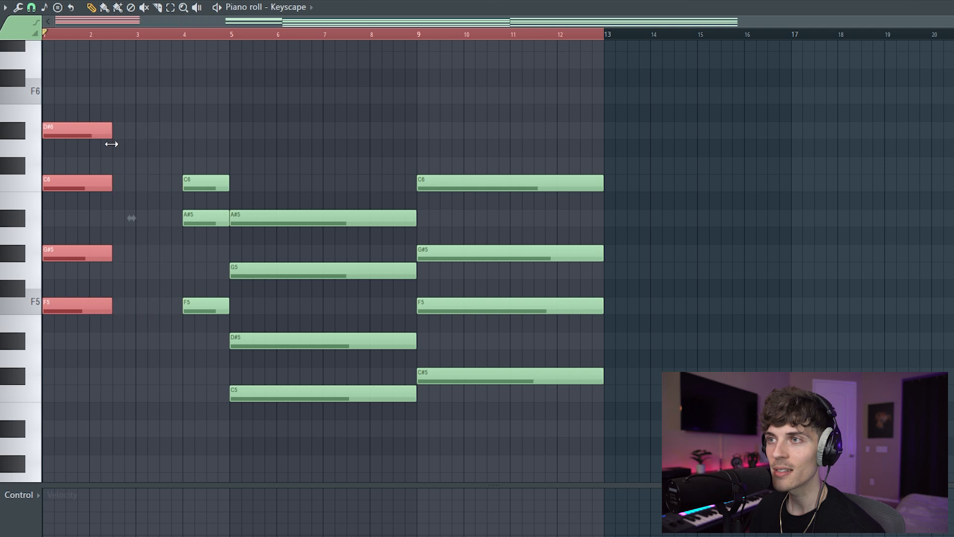
Step: Tighten the timing: suspended chord in the second half of bar 2, second chord at bar 3, third chord at bar 5
scroll(128, 25, "up", 3)
left_click_drag(302, 124, 294, 397)
left_click_drag(274, 302, 174, 305)
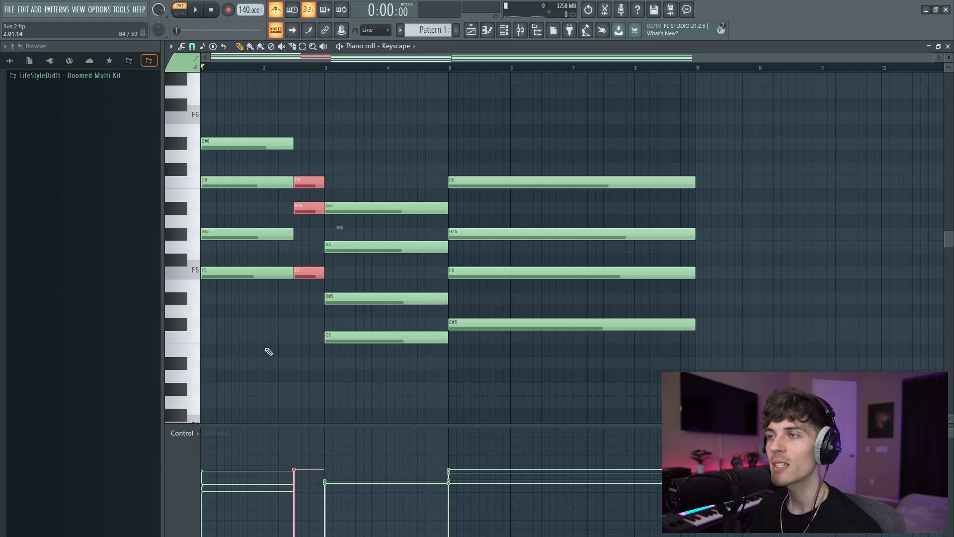
Step: Select the opening chord to review it together with the suspended chord beside it, and clear the selection
left_click(266, 347, "ctrl")
left_click_drag(260, 111, 300, 315)
left_click(300, 332)
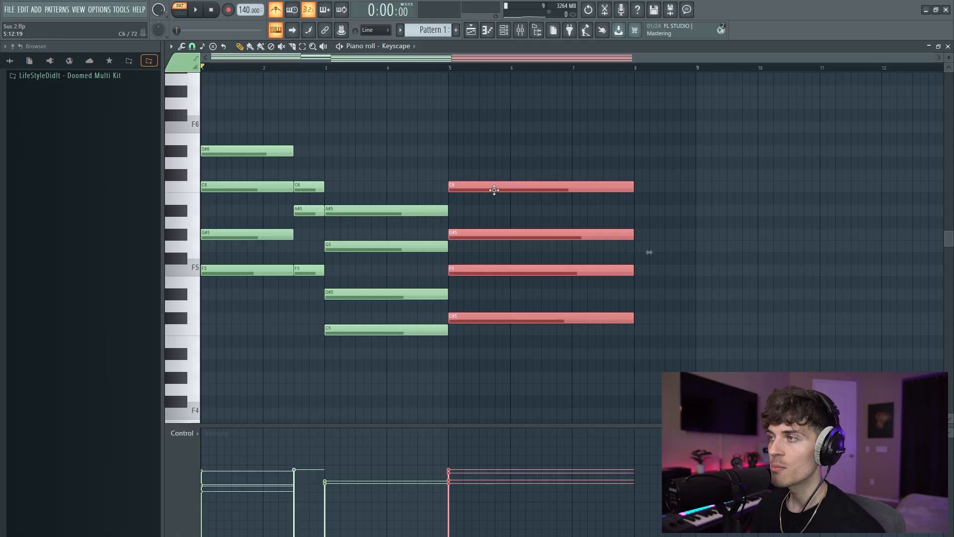
Step: Duplicate the bar 5 chord to bar 8 and shorten the copy to one bar so it ends at bar 9
left_click_drag(499, 185, 694, 182)
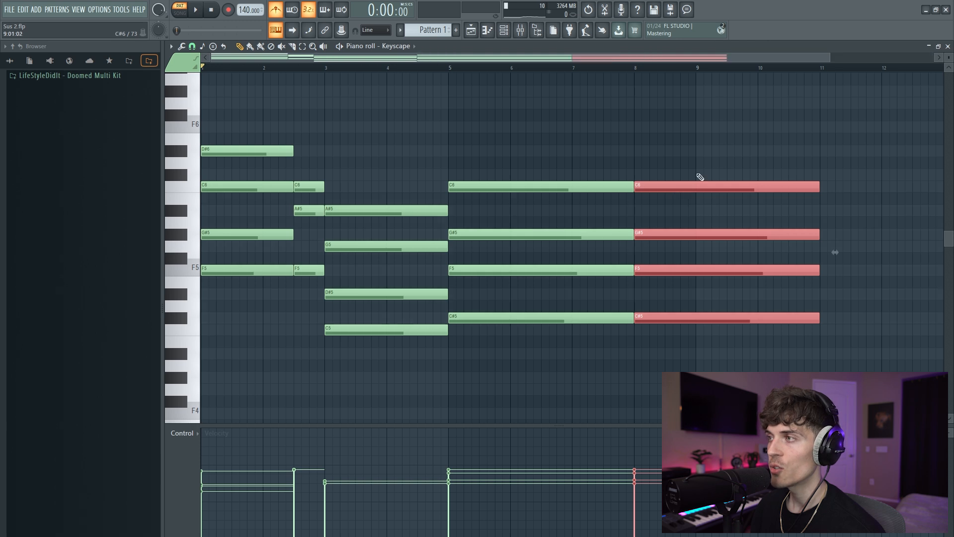
left_click_drag(818, 187, 692, 208)
left_click(743, 206, "ctrl")
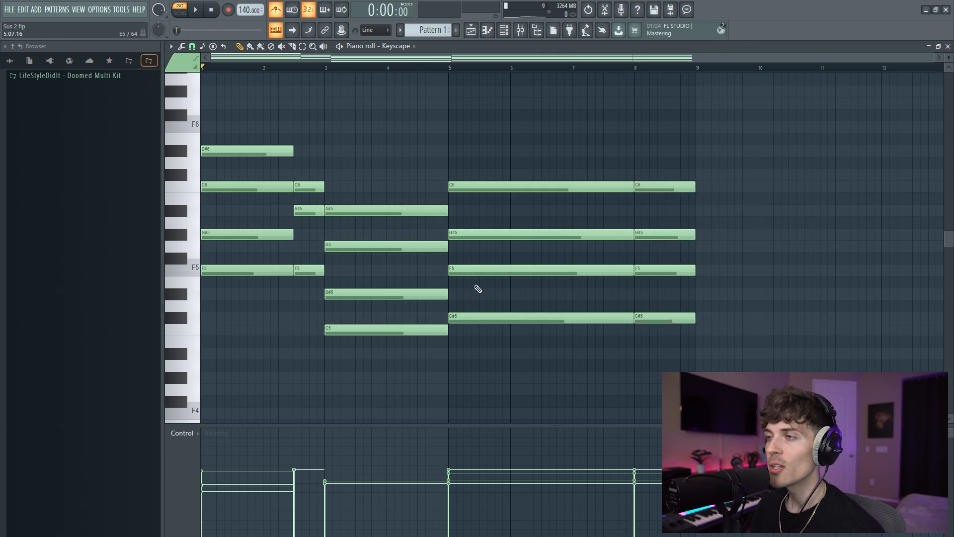
Step: Raise the F5 note of the bar 5 chord by one octave to F6
left_click_drag(489, 253, 480, 284)
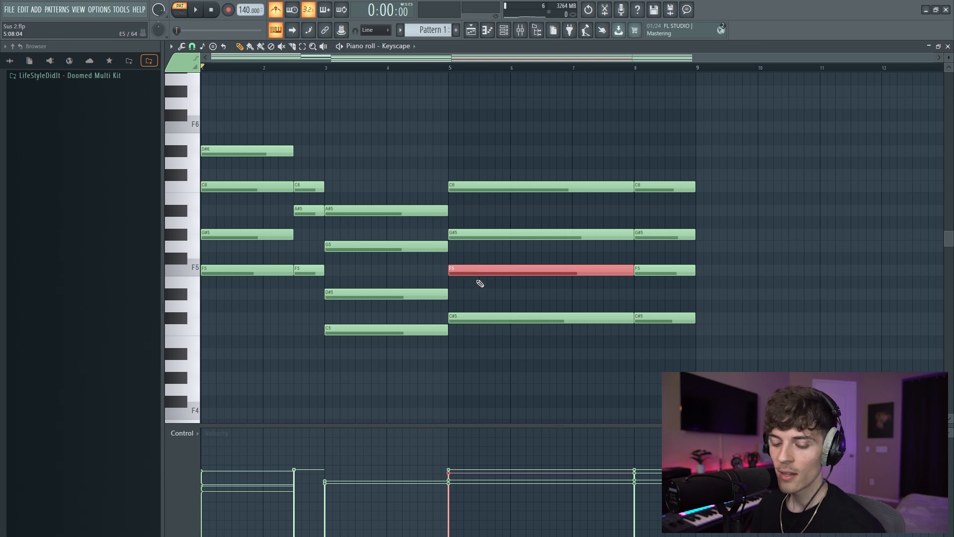
key("ctrl+Up")
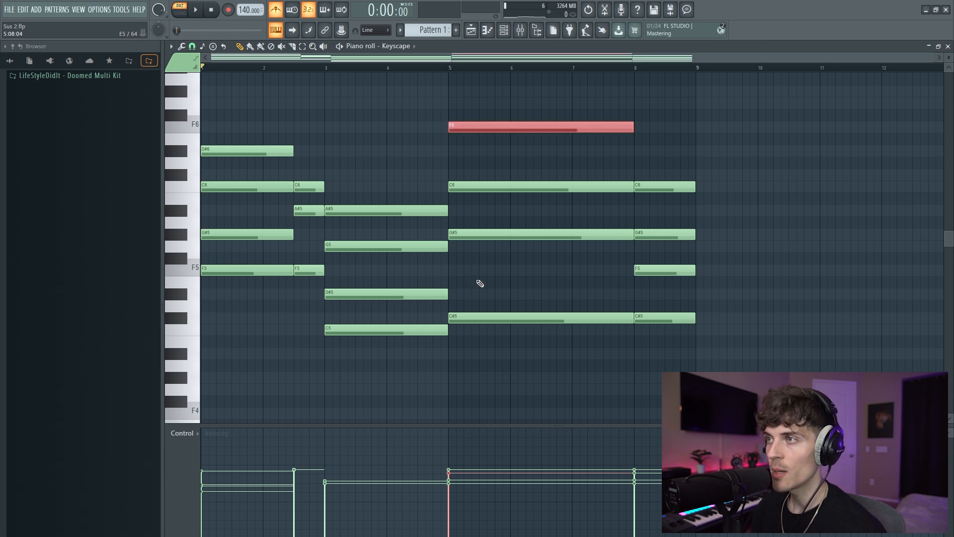
key("ctrl+d")
left_click_drag(478, 110, 519, 343)
key("ctrl+d")
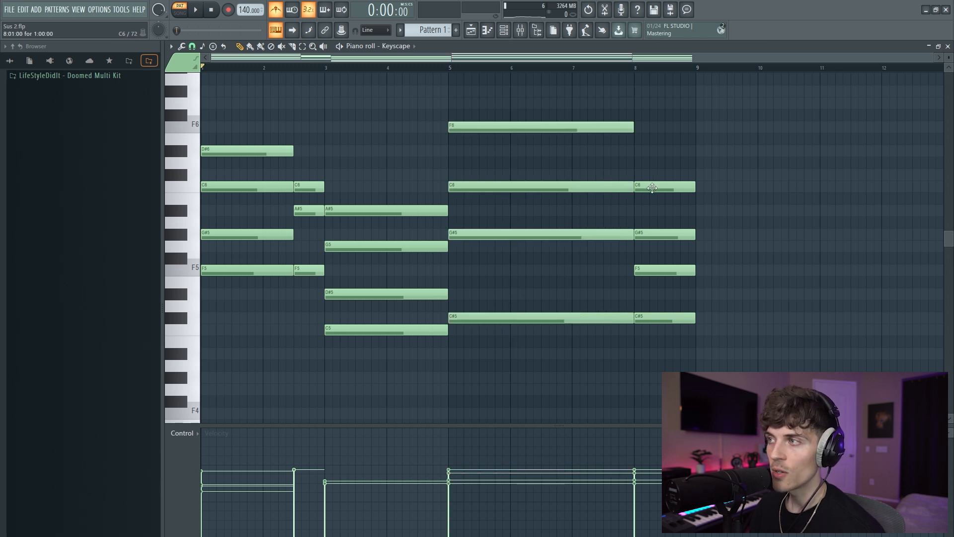
Step: Add a one-bar D#6 note on top of the chord at bar 8
left_click(640, 157)
left_click_drag(506, 112, 528, 145)
right_click(603, 149)
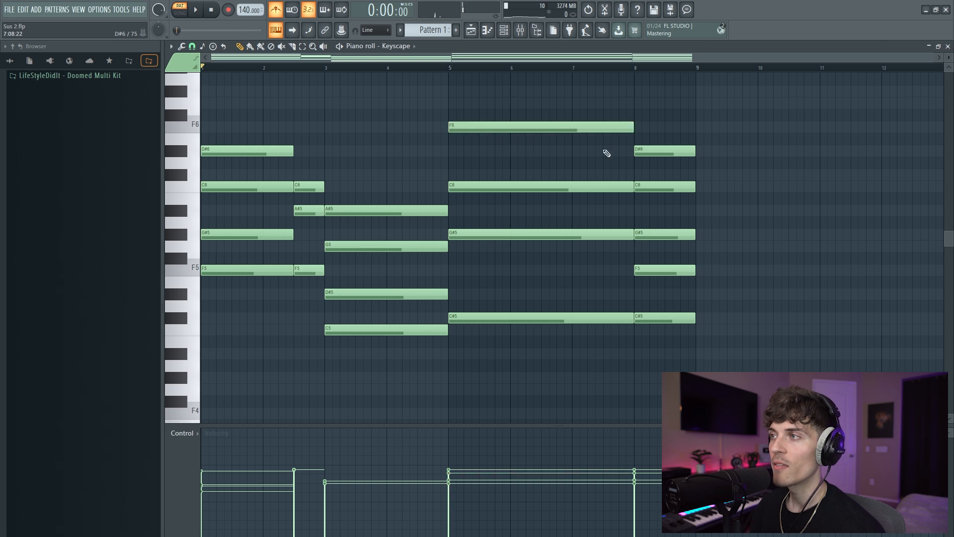
left_click(641, 149)
left_click_drag(597, 174, 656, 247)
left_click_drag(597, 289, 660, 348)
right_click(613, 356)
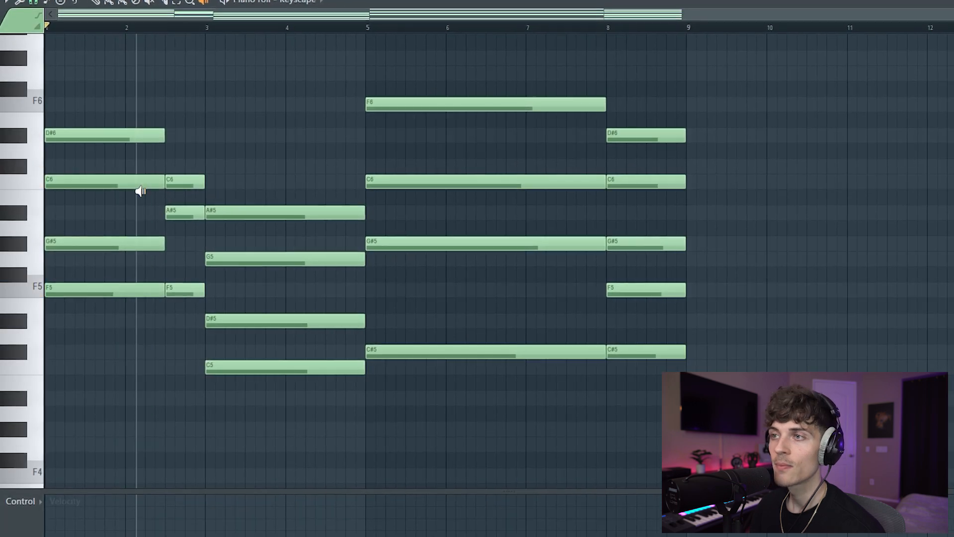
Step: Play the full eight-bar progression to check the suspended transition and the new closing chord
left_click(189, 221)
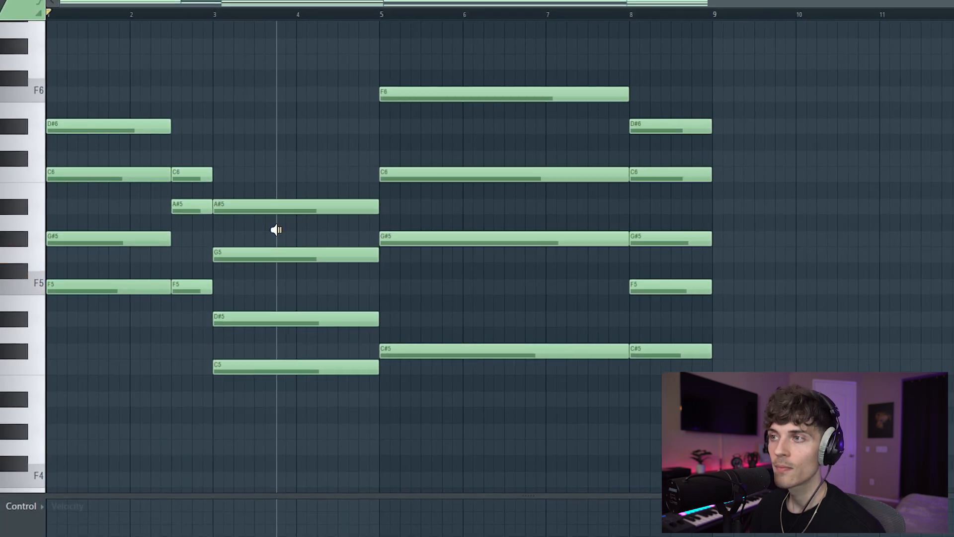
left_click(275, 228)
left_click(515, 248)
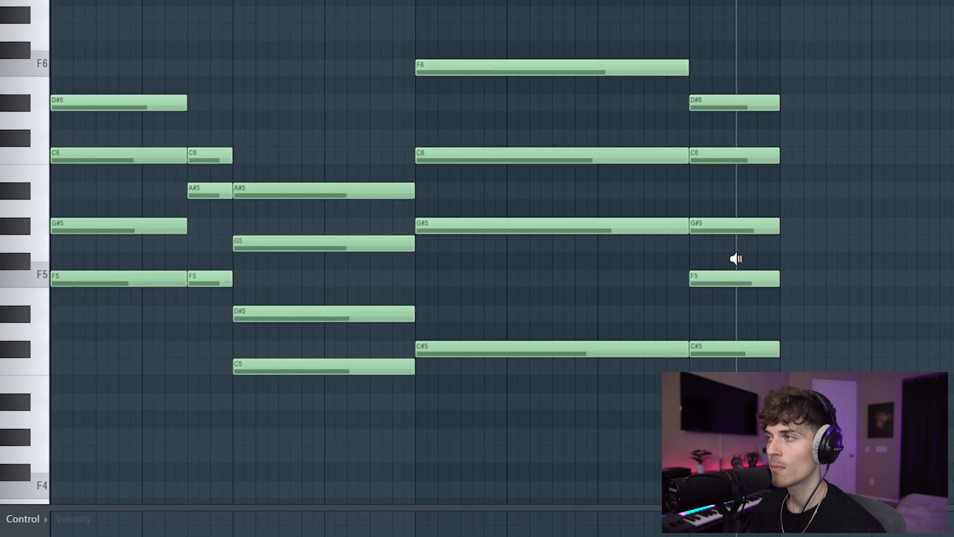
left_click(737, 259)
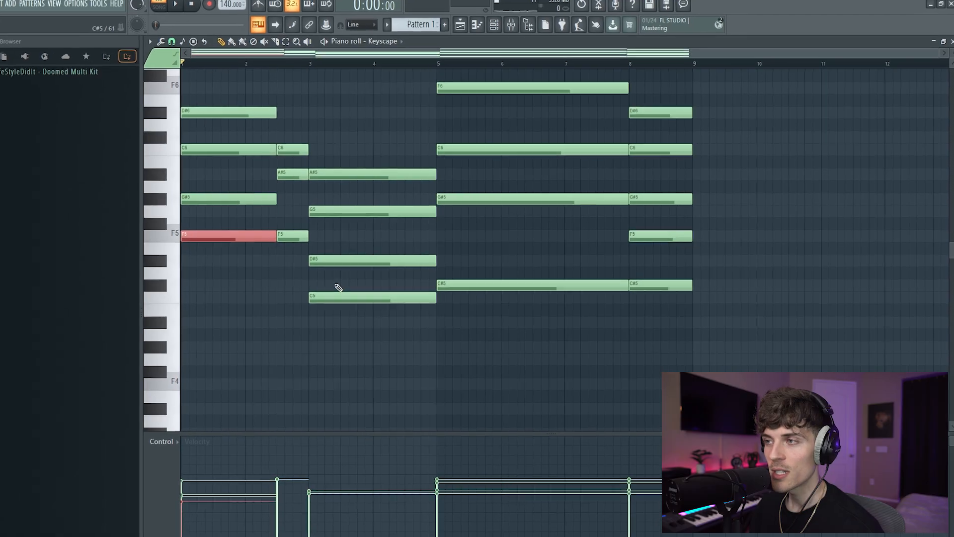
Step: Copy the root notes of the three main chords down an octave as bass notes, and legato them so F4 extends to bar 3
left_click(348, 298, "ctrl+shift")
left_click(460, 285, "ctrl+shift")
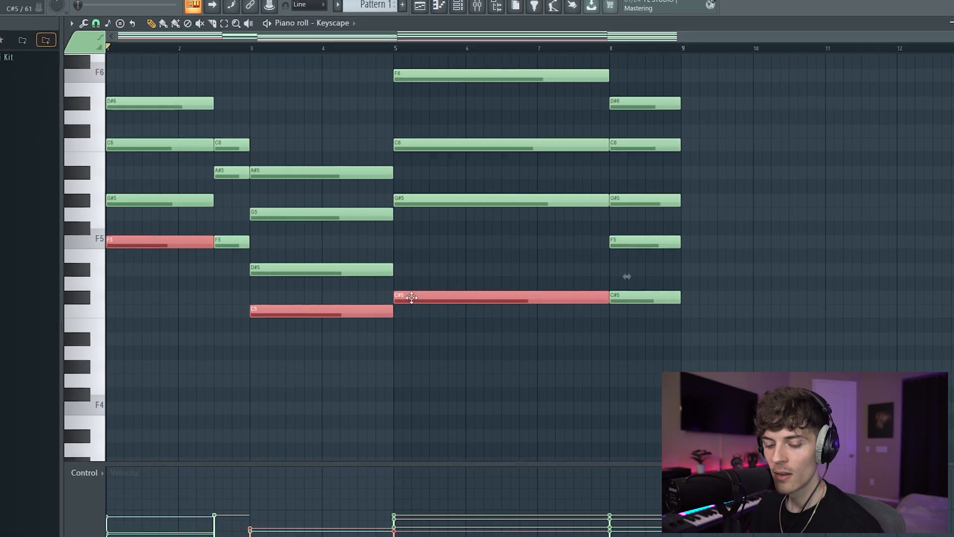
left_click_drag(446, 288, 458, 289)
left_click_drag(406, 306, 387, 306)
key("ctrl+Down")
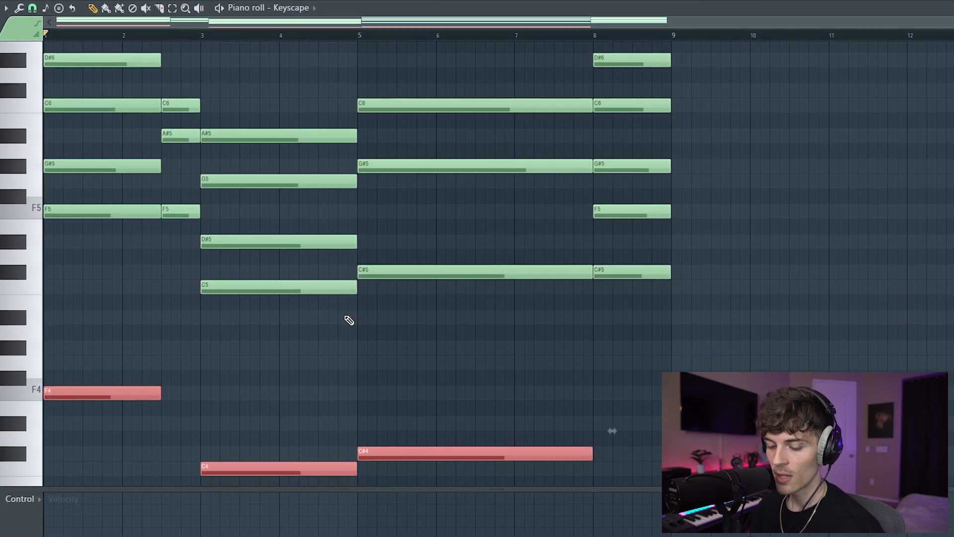
key("alt+l")
key("Return")
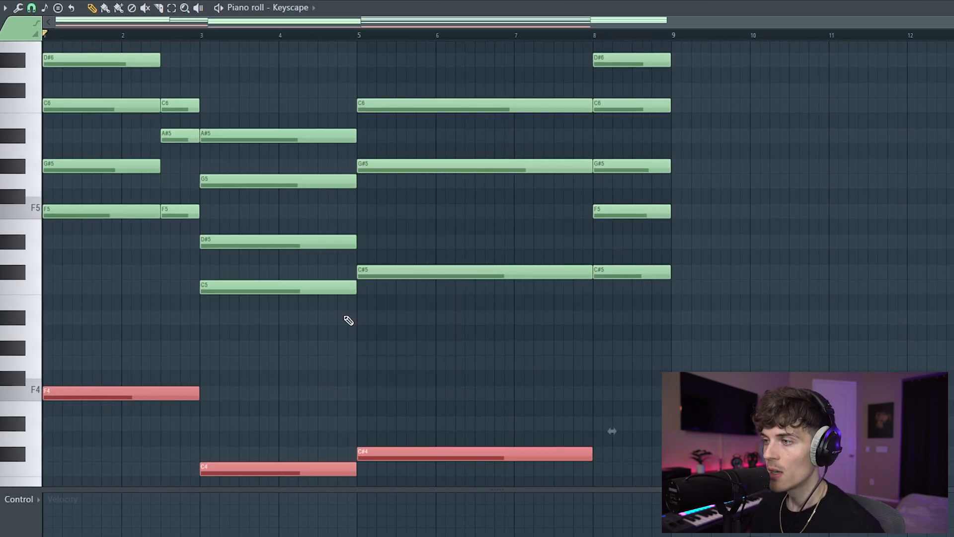
Step: Extend the C#4 bass note to bar 9 and lower all three bass notes one octave to F3, C3 and C#3
left_click(420, 357)
left_click_drag(592, 456, 656, 455)
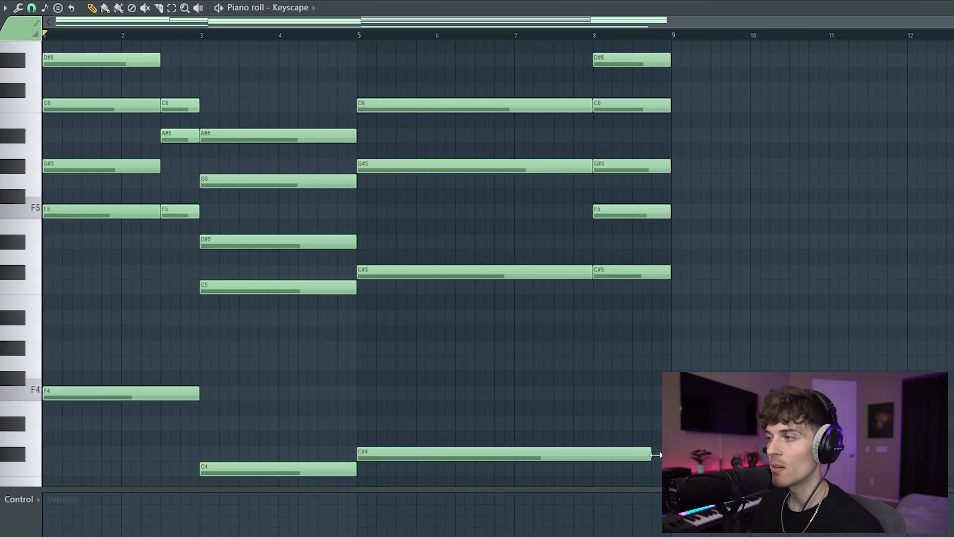
left_click_drag(122, 374, 530, 449)
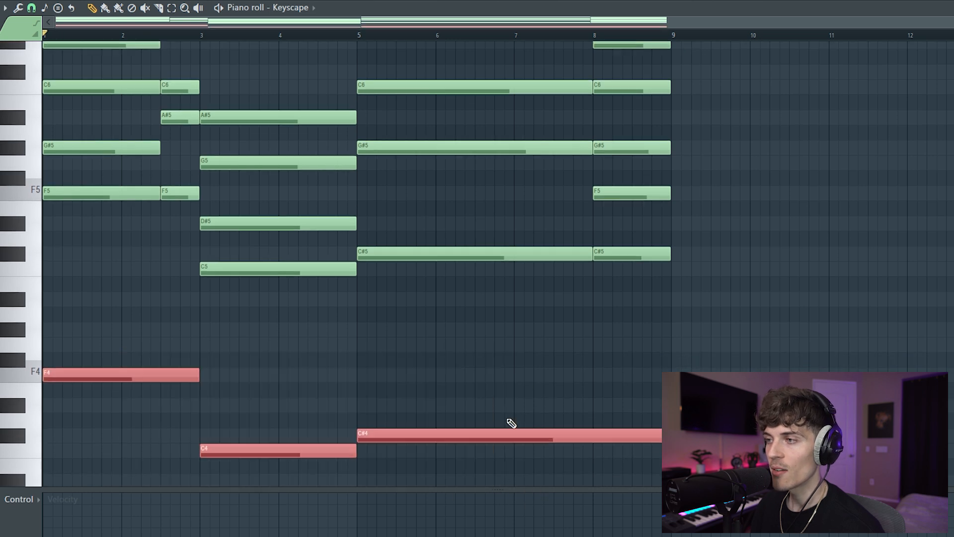
key("ctrl+Down")
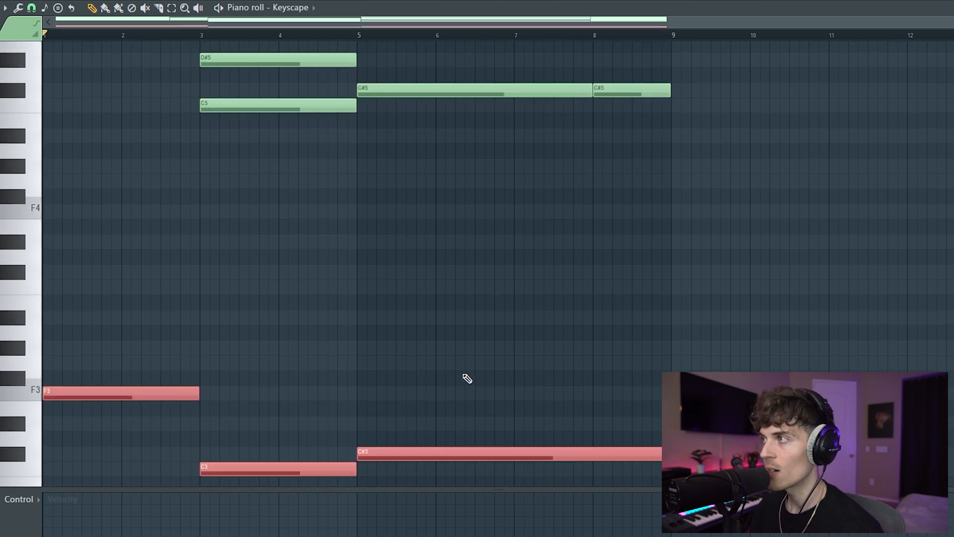
scroll(478, 259, "down", 2)
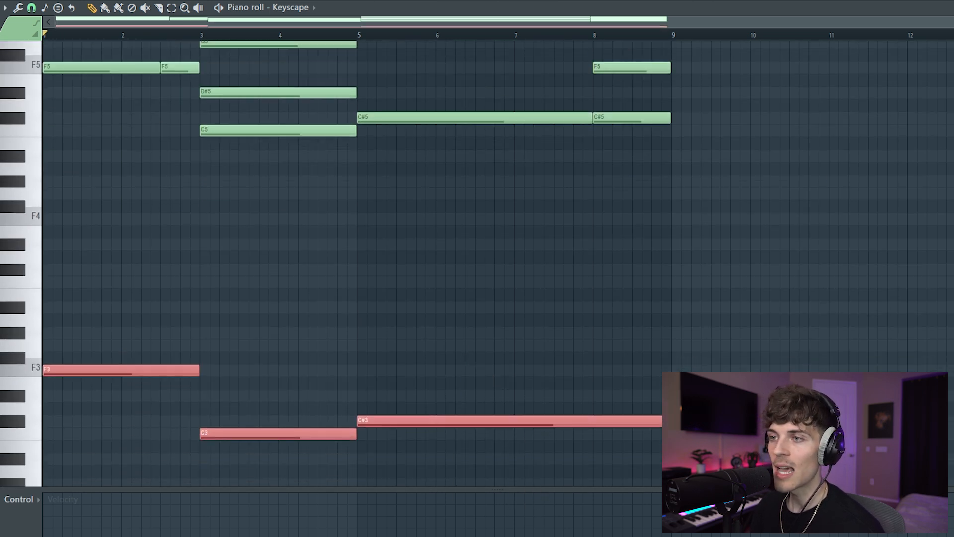
Step: Raise the D#5 note of the bar 3 chord by one octave to D#6
scroll(685, 298, "up", 10)
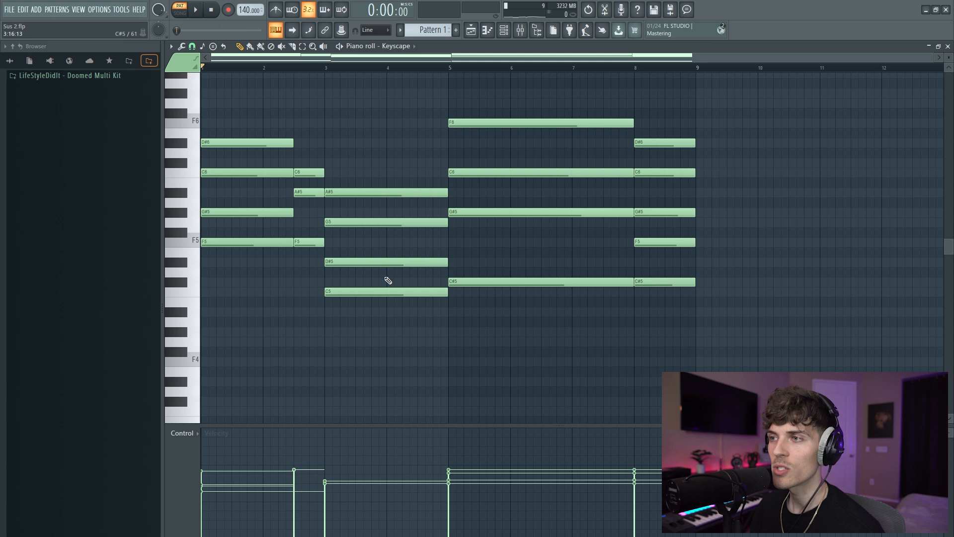
left_click(351, 261)
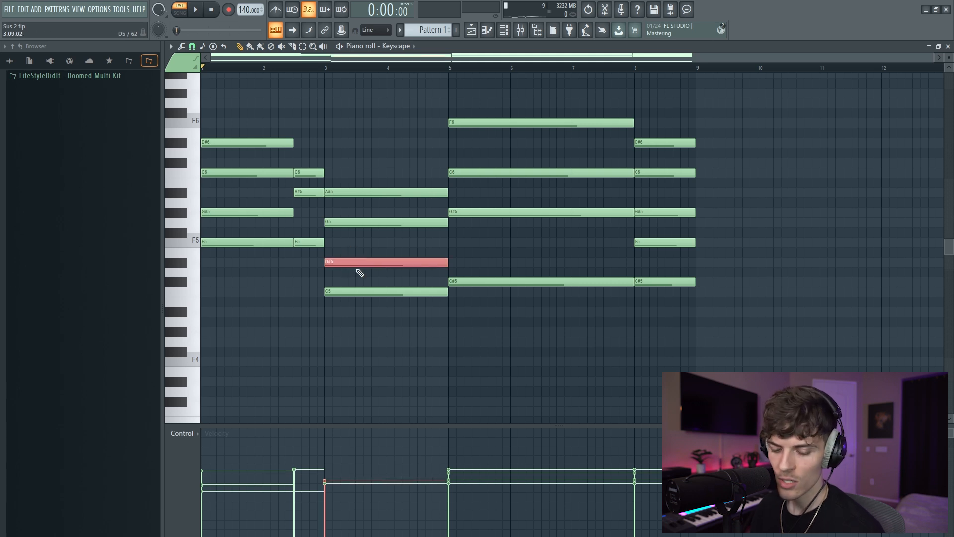
key("ctrl+Up")
right_click(356, 270)
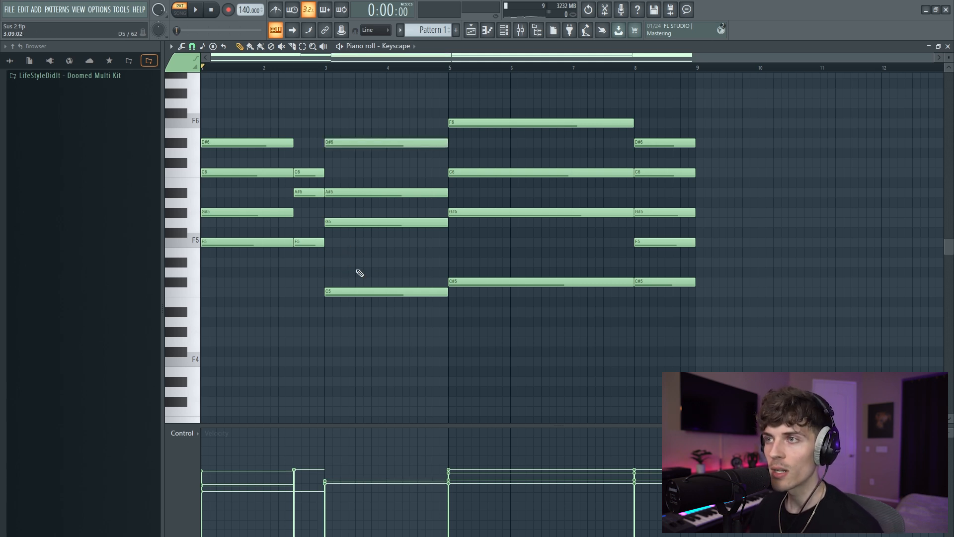
Step: Lower all the chord notes above the bass by one octave and apply a slight strum to the bar 8 chord
left_click_drag(753, 336, 225, 99)
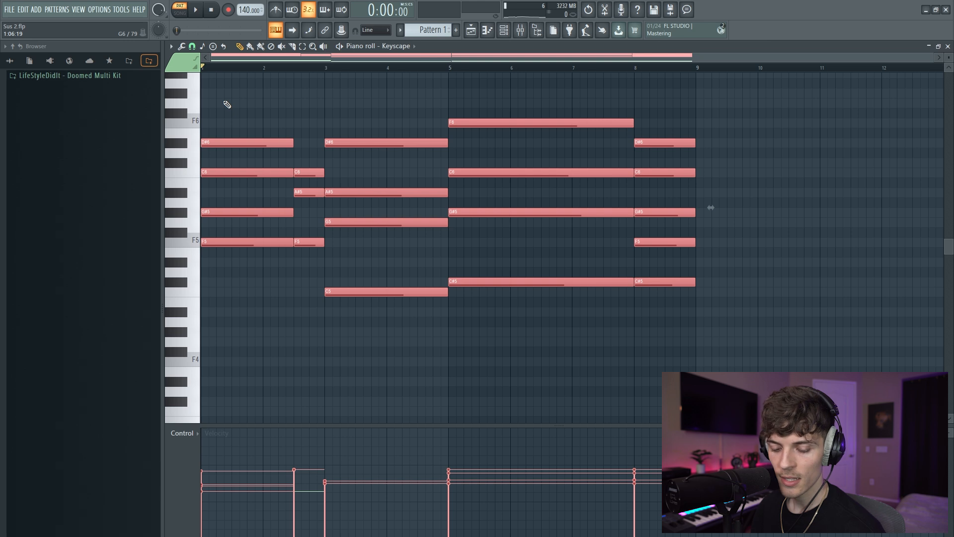
key("ctrl+Down")
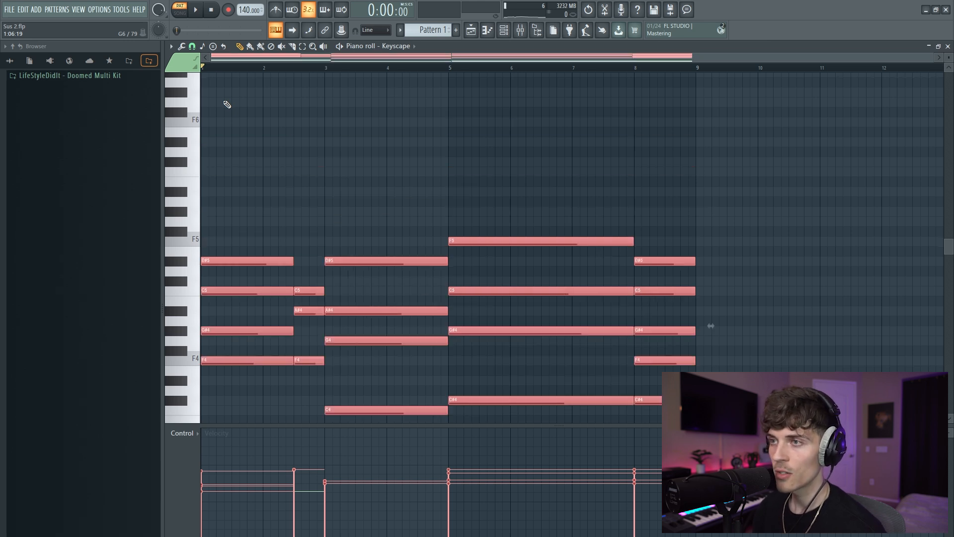
scroll(327, 150, "down", 3)
left_click_drag(649, 93, 675, 329)
key("alt+s")
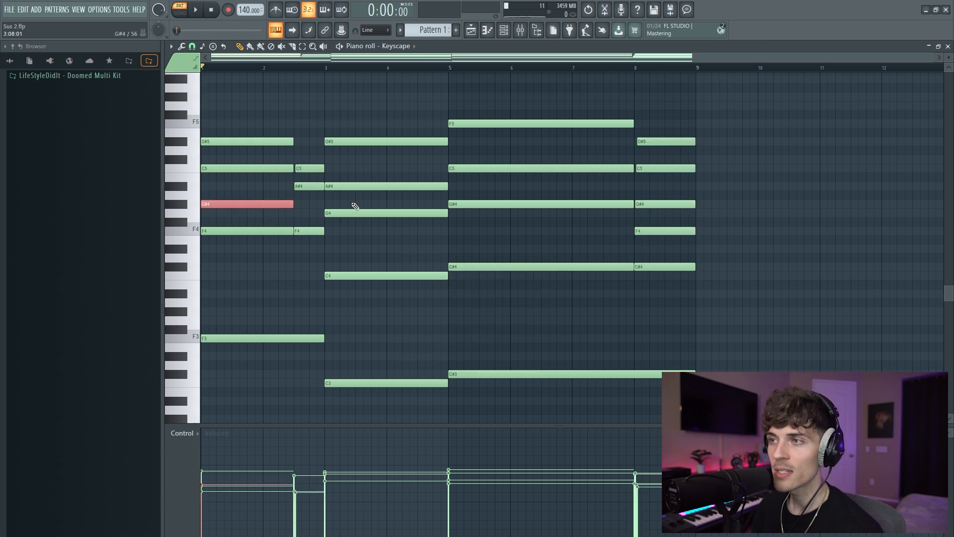
Step: Add higher voicing notes: G#5 on the first chord, F5 and A#5 on the transition chord, and G5 on the bar 3 chord
left_click(358, 213, "shift")
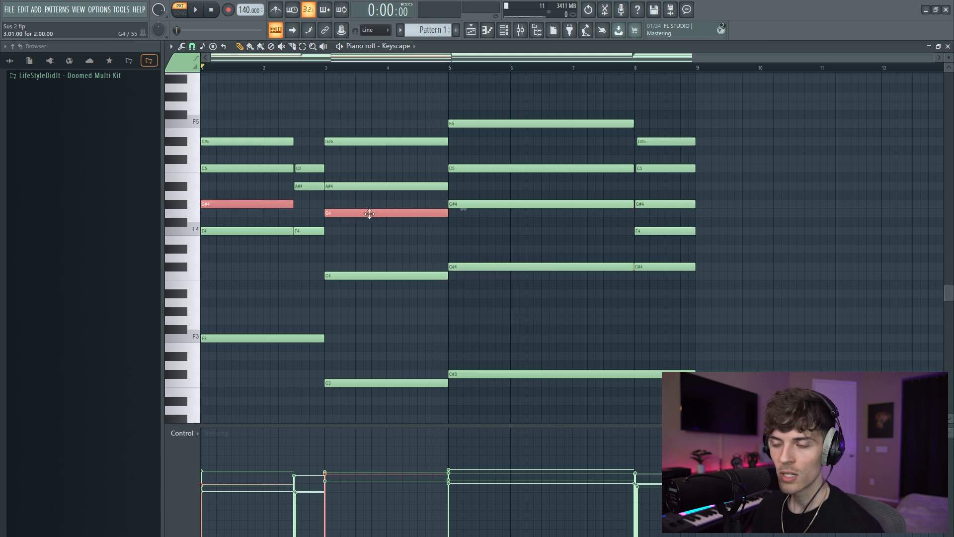
key("ctrl+Up")
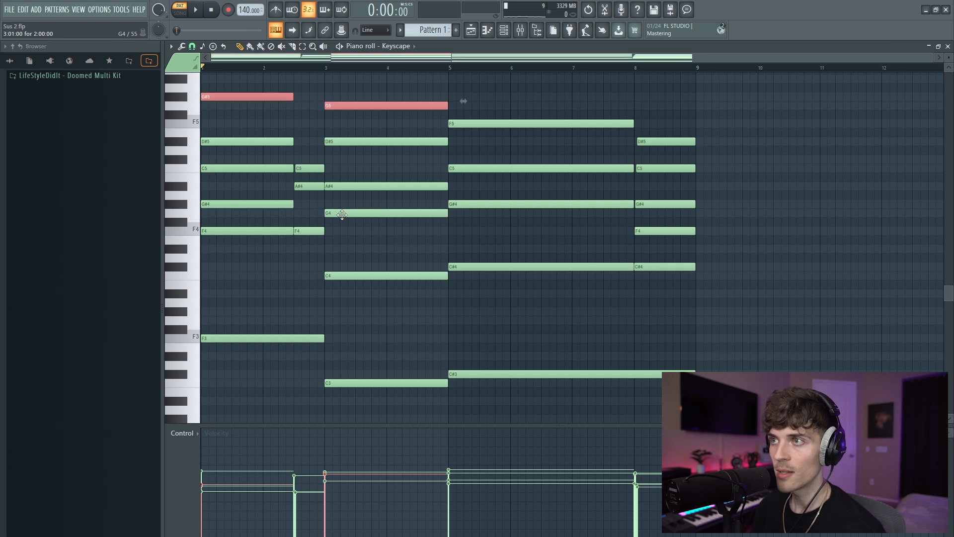
left_click(308, 124, "ctrl")
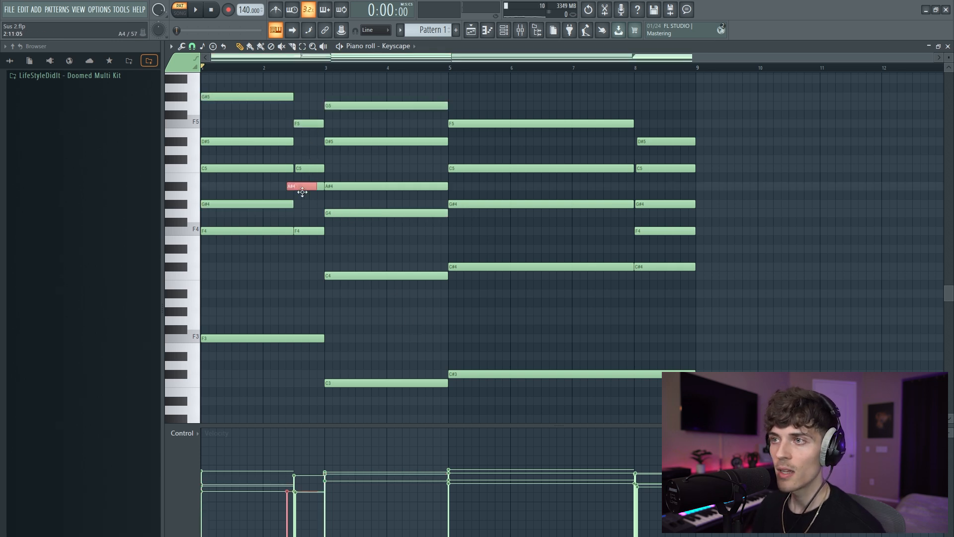
left_click_drag(306, 196, 304, 187)
key("ctrl+Up")
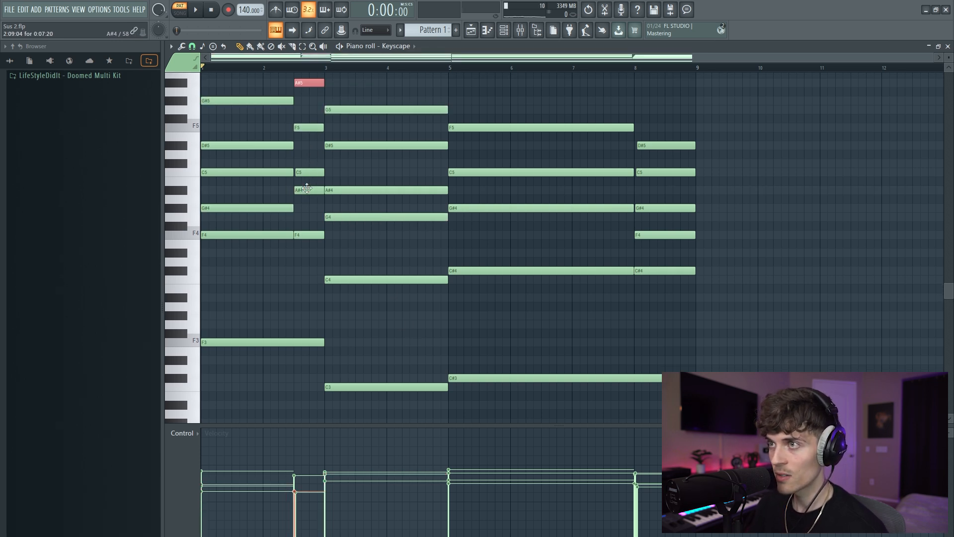
key("ctrl+d")
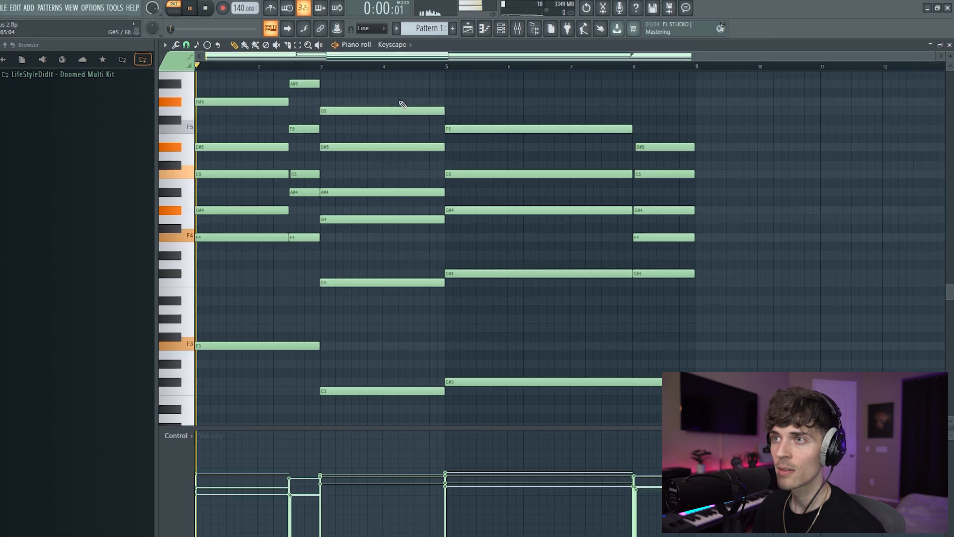
Step: Try an A#5 note on top of the bar 5 chord while the progression plays
key("space")
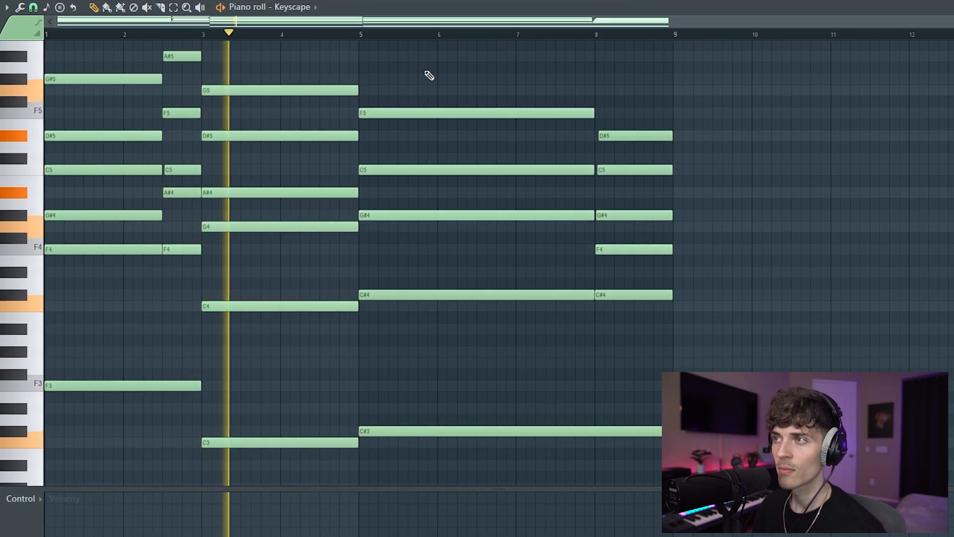
left_click(368, 56)
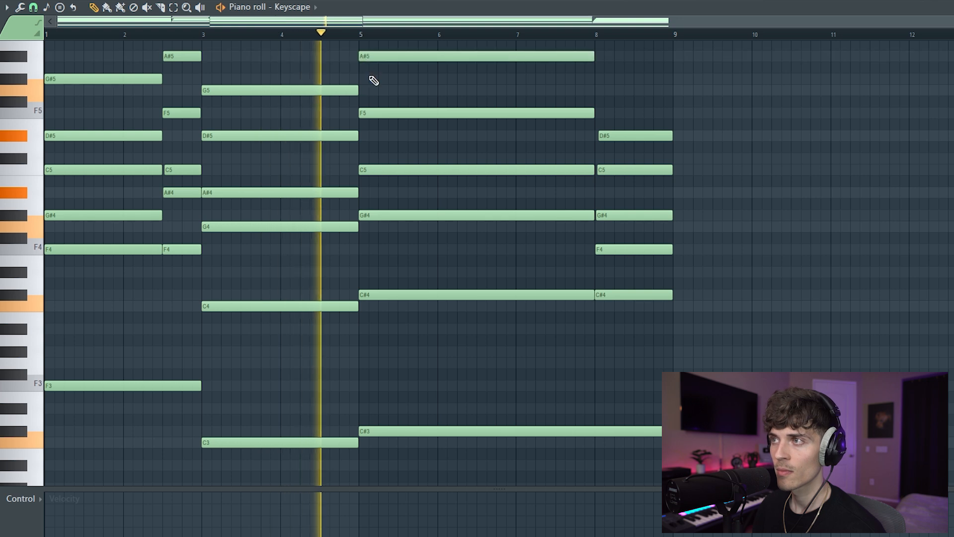
scroll(384, 106, "up", 1)
right_click(406, 90)
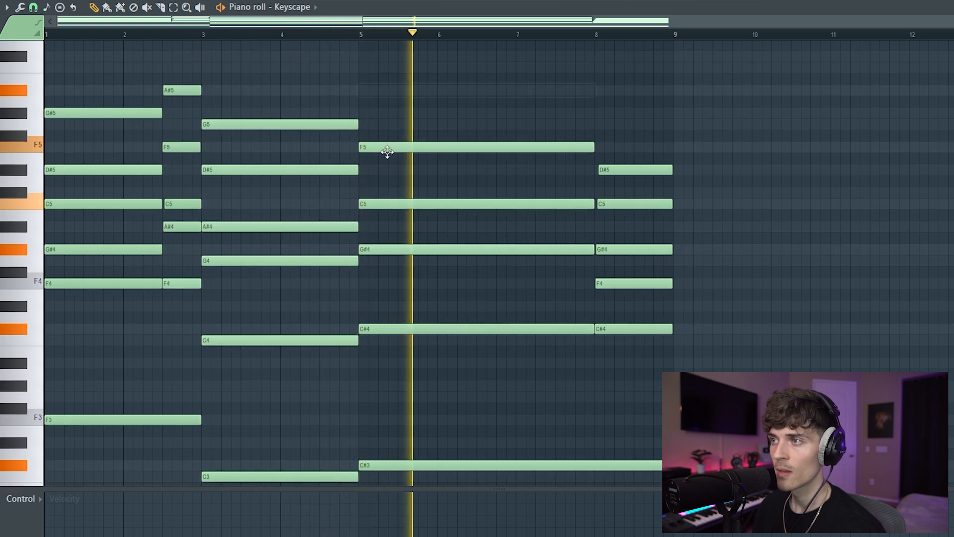
key("space")
Step: Copy the C5 note of the bar 5 chord up one octave to C6
left_click(380, 204)
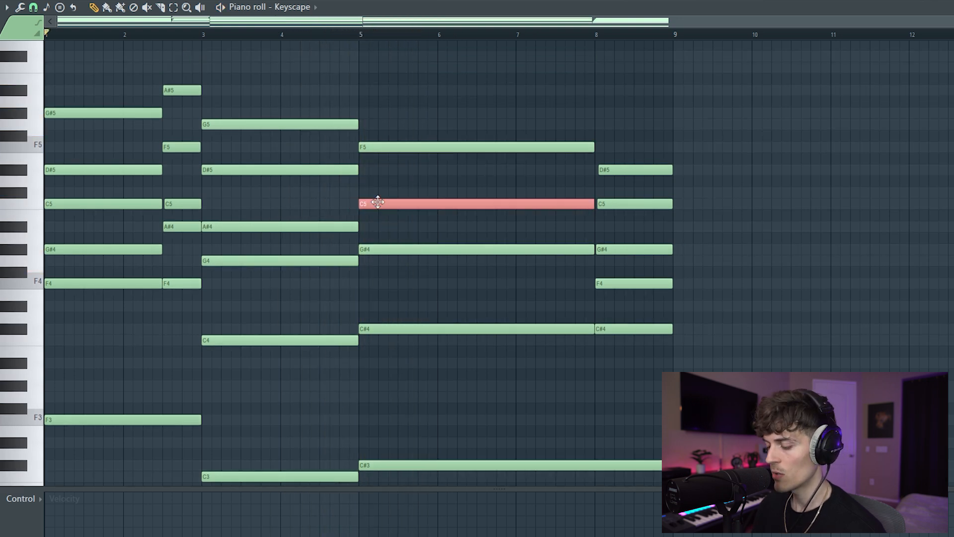
key("ctrl+c")
key("ctrl+v")
key("ctrl+Up")
Step: Play the eight-bar progression to check the added top notes and lowered bass
key("space")
key("ctrl+d")
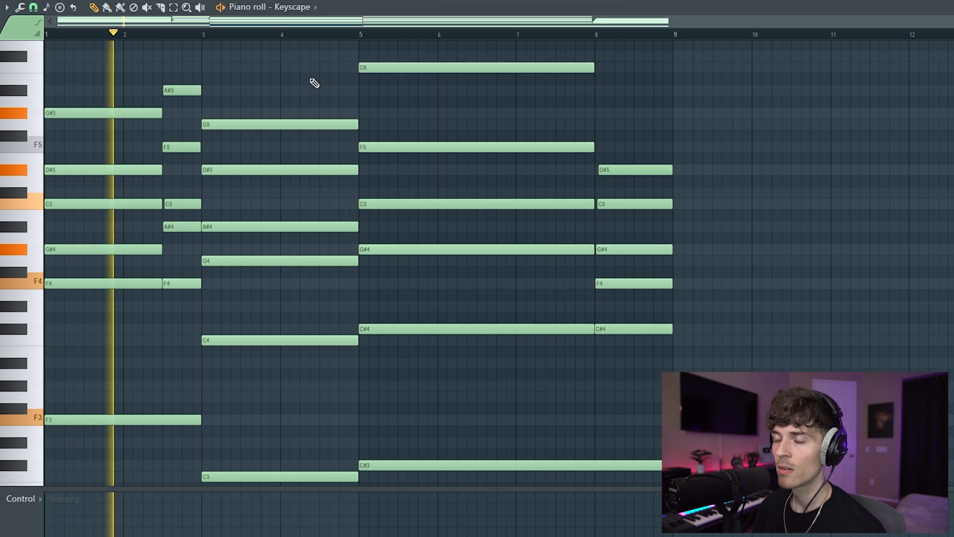
scroll(317, 91, "down", 1)
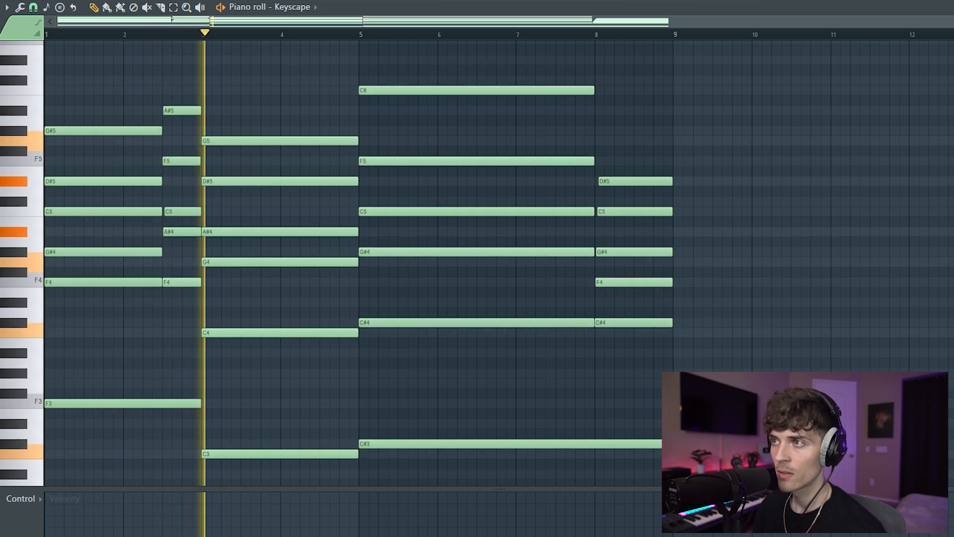
scroll(835, 166, "up", 1)
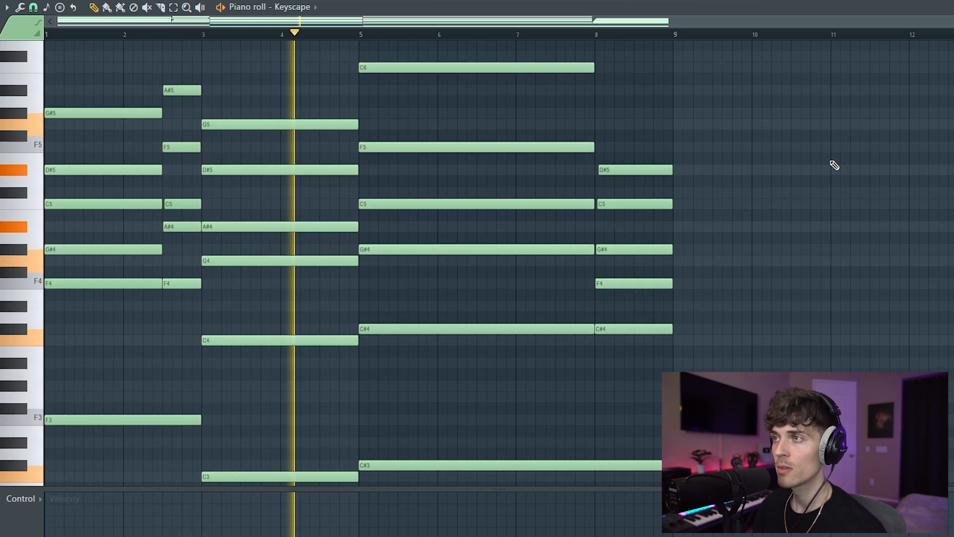
scroll(835, 166, "up", 1)
scroll(835, 165, "down", 1)
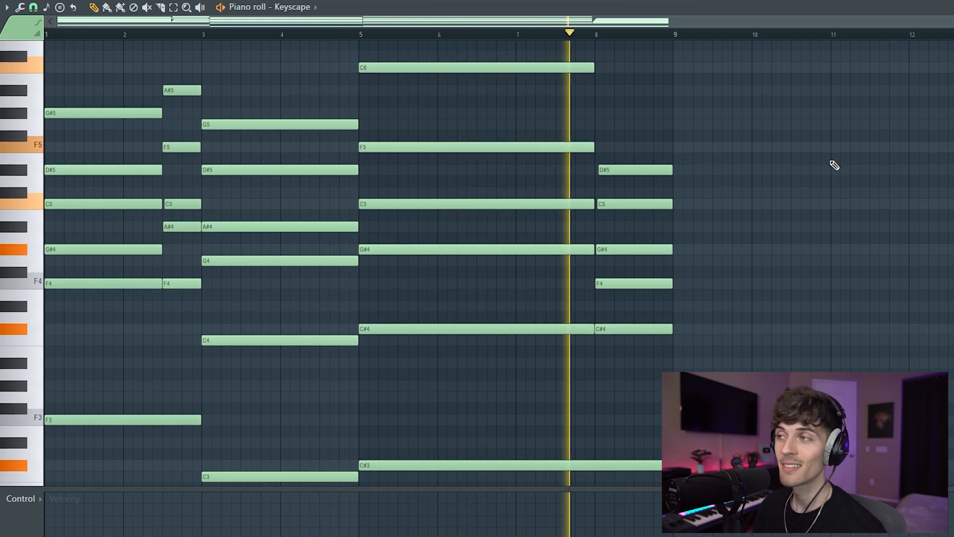
scroll(834, 166, "down", 1)
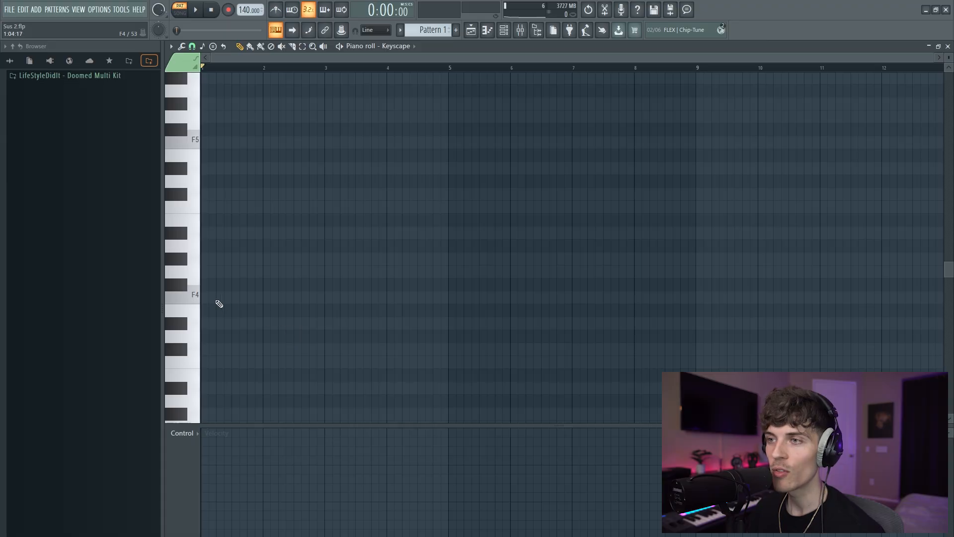
Step: Stack the F minor scale at bar 1 as three-bar notes: F4, G4, G#4, A#4, C5, C#5, D#5 and F5
left_click(218, 297)
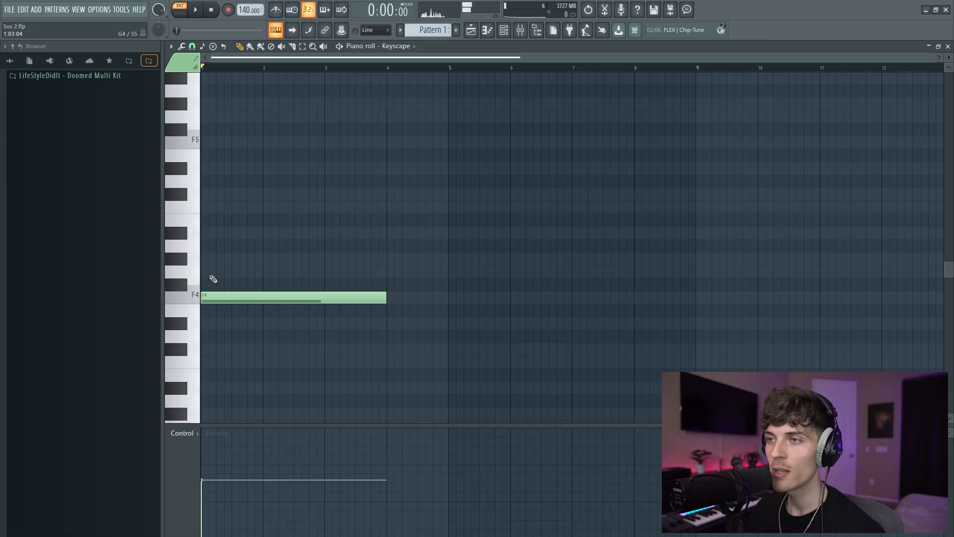
left_click(211, 271)
left_click(207, 258)
left_click(203, 232)
left_click(219, 207)
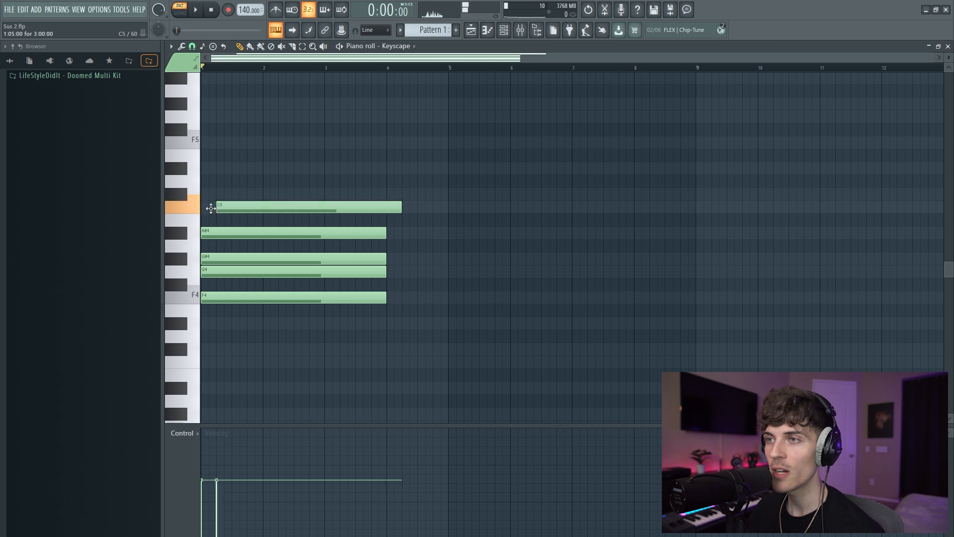
left_click(219, 193)
left_click(220, 168)
left_click(223, 143)
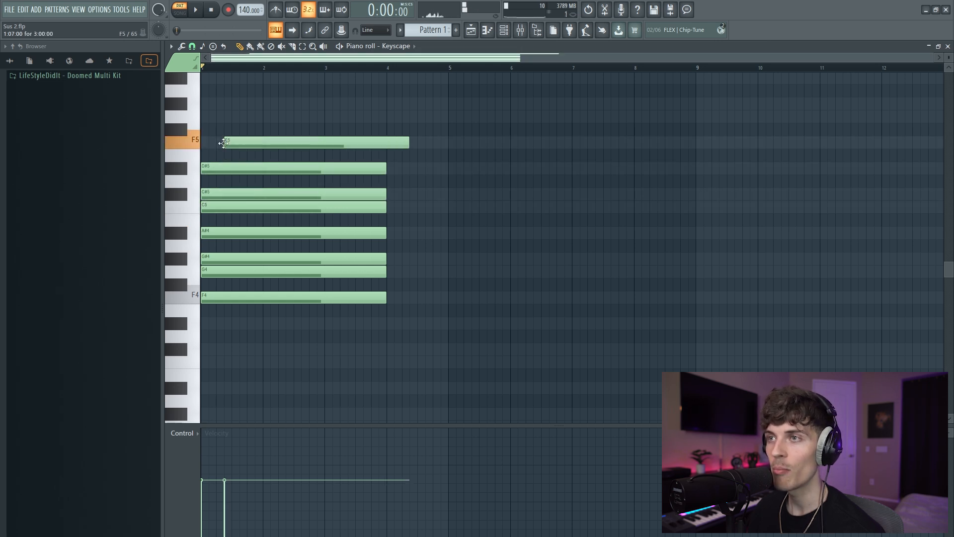
Step: Place two-bar root notes beside the scale: A#4 at bar 5, C5 at bar 7 and C#5 at bar 9
left_click(374, 233)
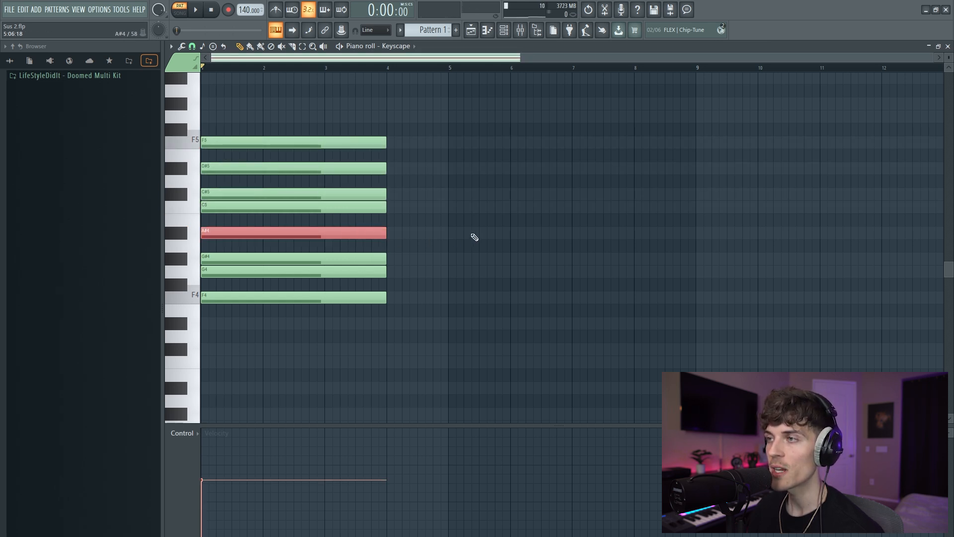
left_click(450, 233)
left_click(369, 208)
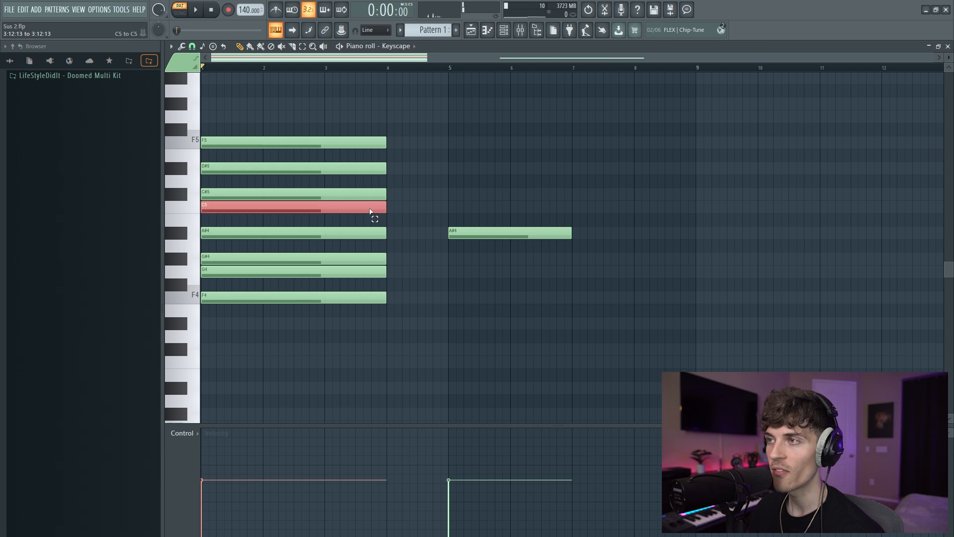
left_click(573, 209)
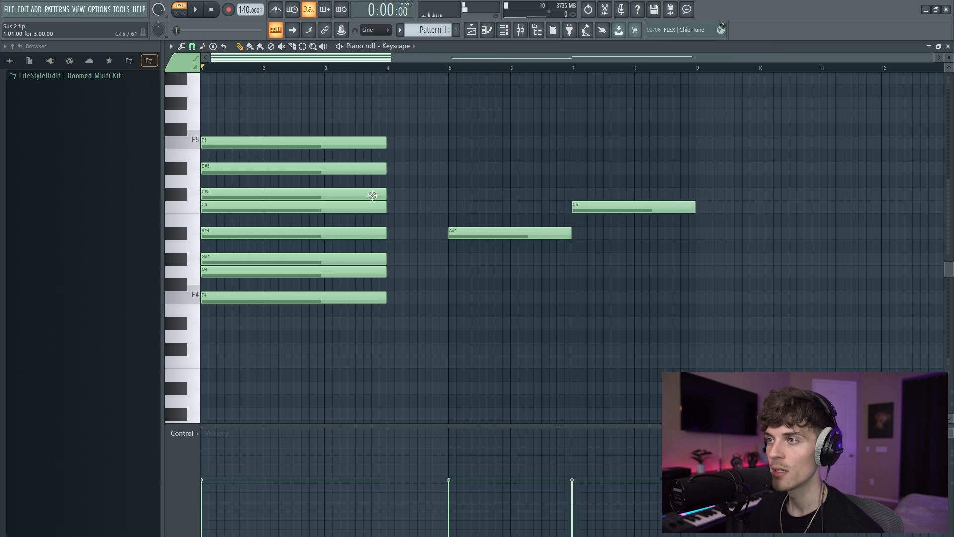
left_click(373, 196)
left_click(704, 197)
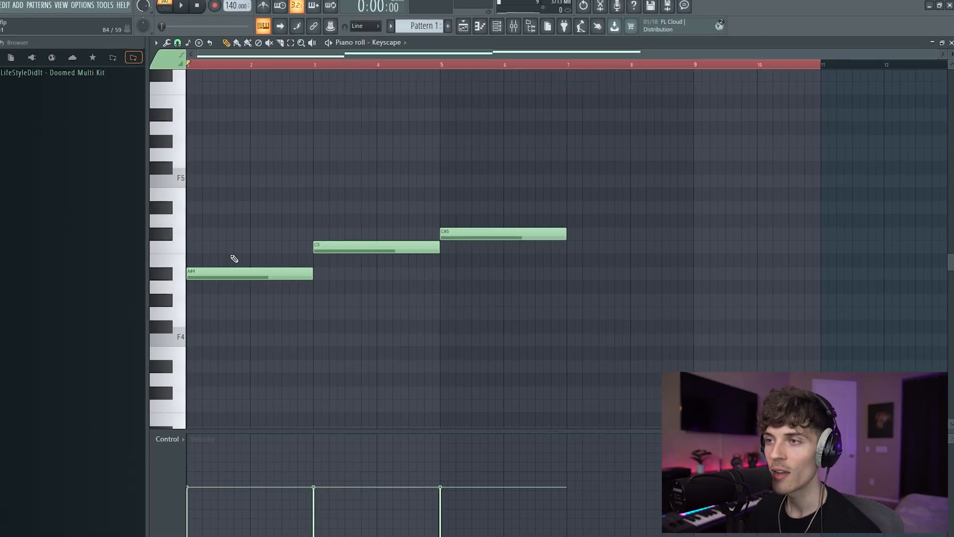
Step: Build a two-bar A# minor seventh chord at bar 1 by adding C#5, F5 and G#5 above the A#4 root
key("space")
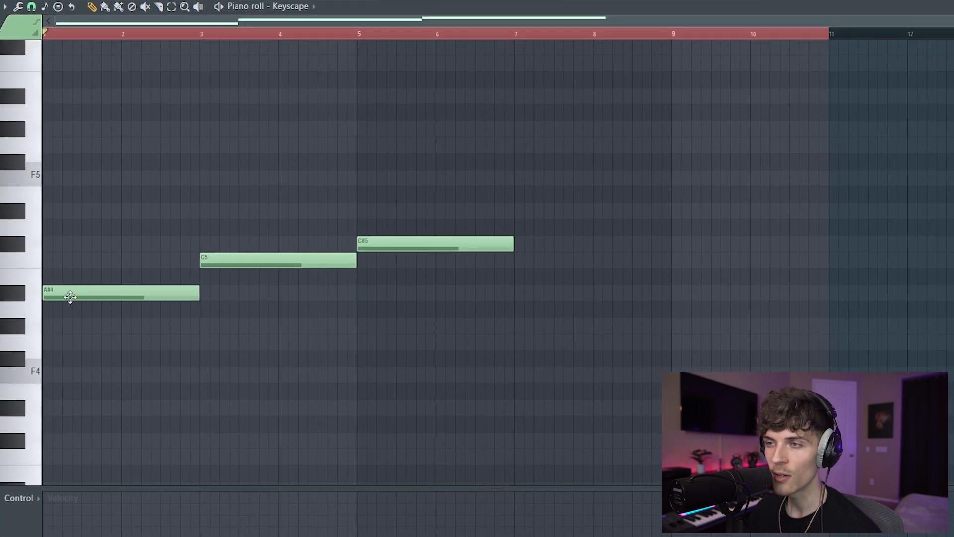
left_click(44, 245)
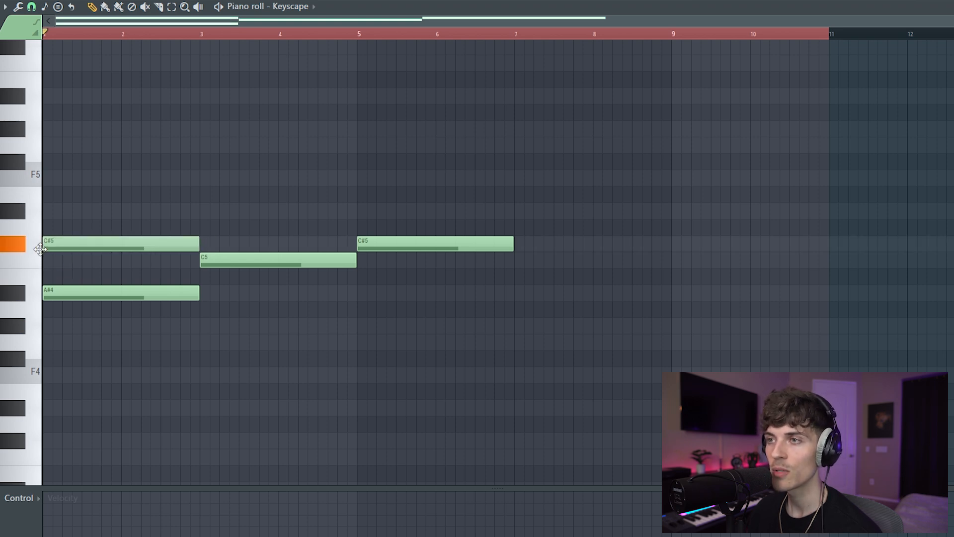
left_click(49, 178)
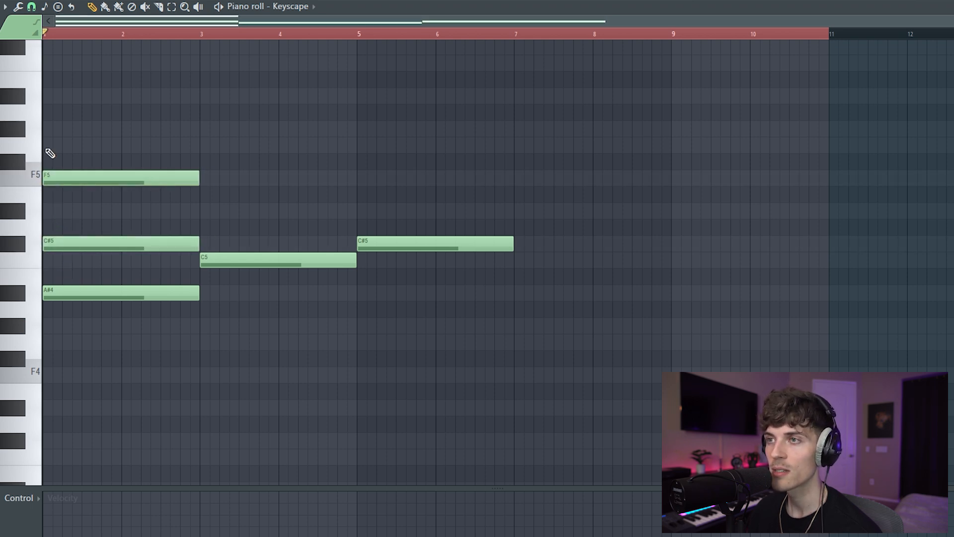
left_click(45, 128)
left_click_drag(76, 348, 139, 96)
left_click(305, 105)
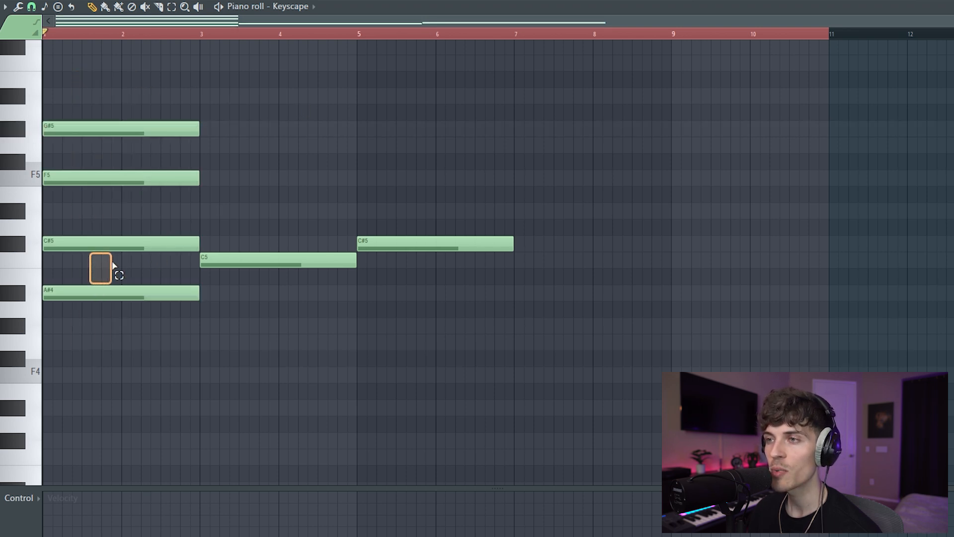
left_click_drag(64, 155, 144, 362)
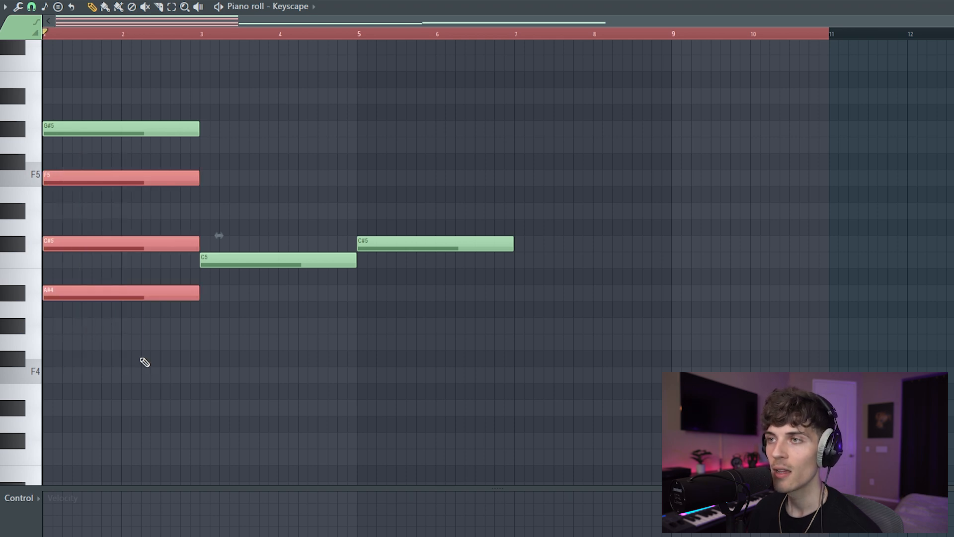
left_click_drag(84, 169, 143, 106)
left_click(228, 94, "ctrl")
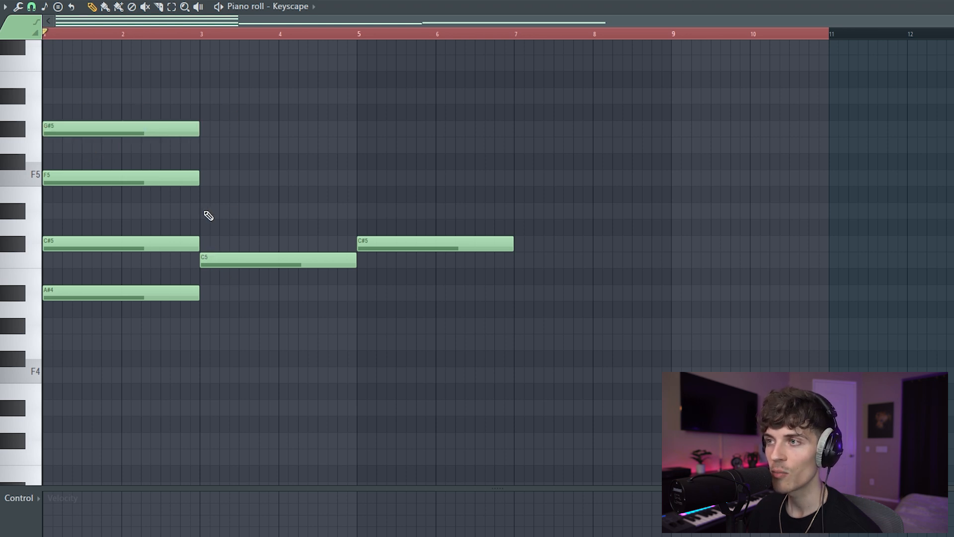
Step: Build a two-bar C minor seventh chord at bar 3 by adding D#5, G5 and A#5 above the C5 root
left_click(206, 211)
left_click(203, 146)
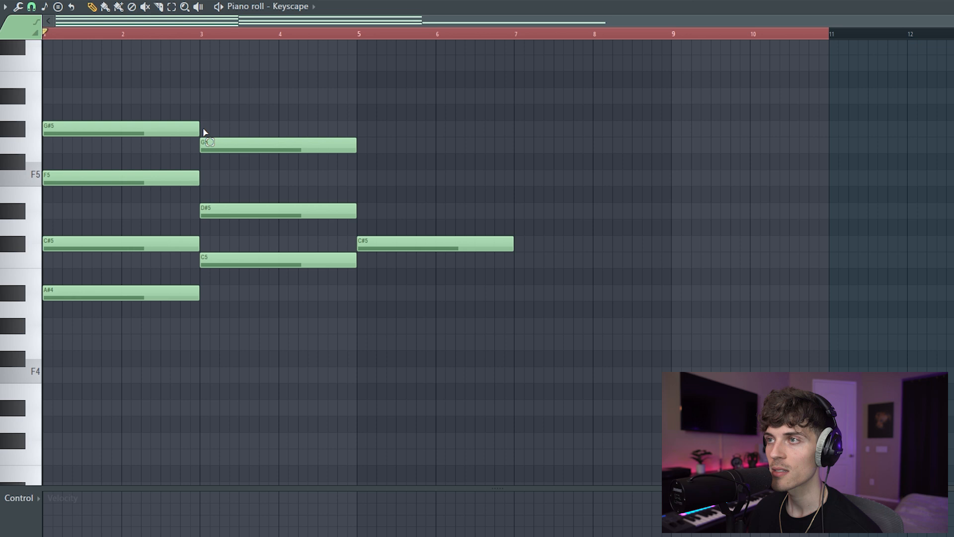
left_click(207, 101)
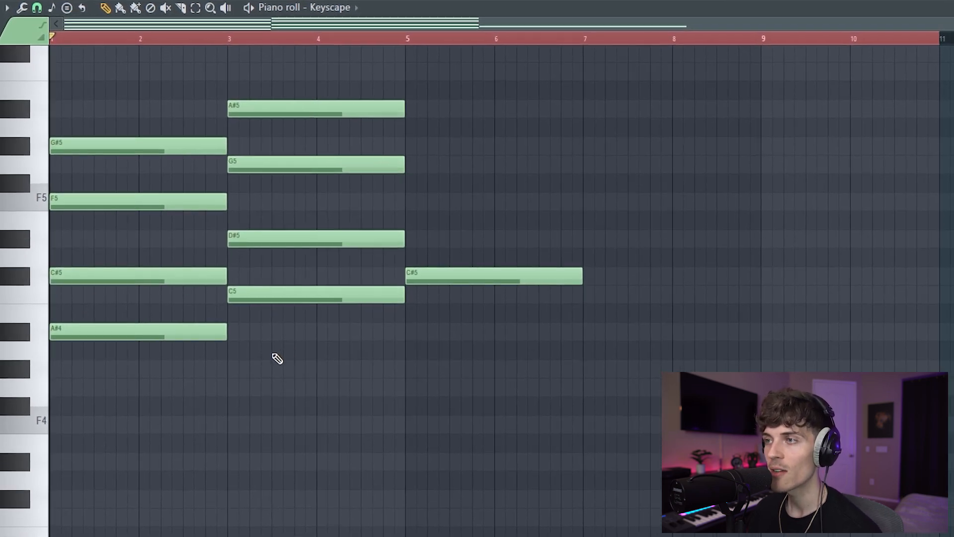
left_click_drag(275, 231, 301, 213)
left_click_drag(271, 366, 327, 150)
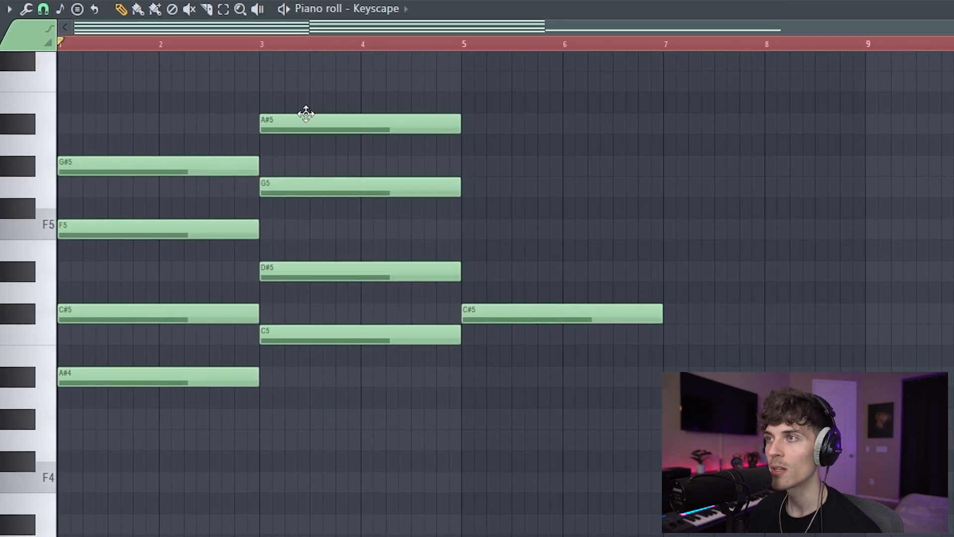
left_click(305, 113)
left_click(567, 158)
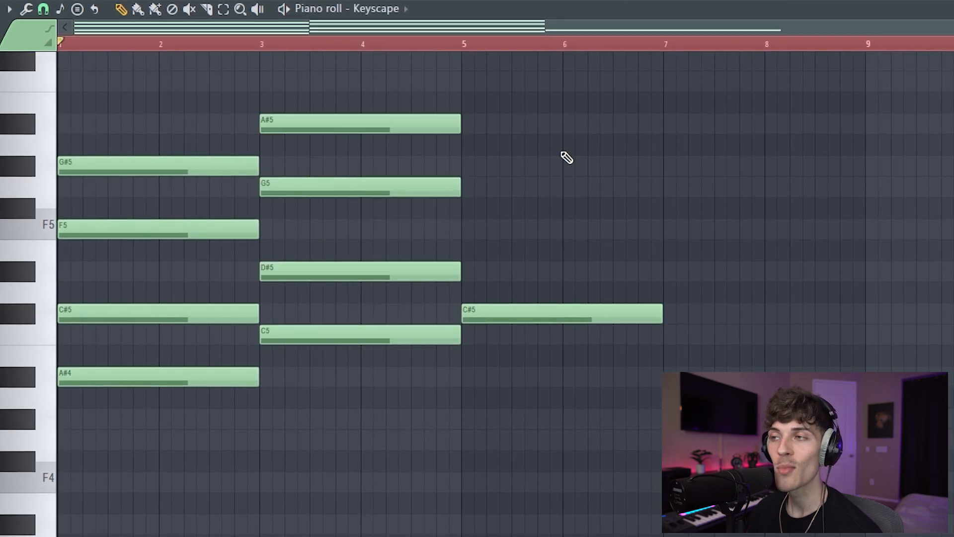
Step: Build a two-bar C# major seventh chord at bar 5 by adding F5, G#5 and C6 above the C#5 root
left_click(467, 230)
left_click(469, 166)
left_click(469, 82)
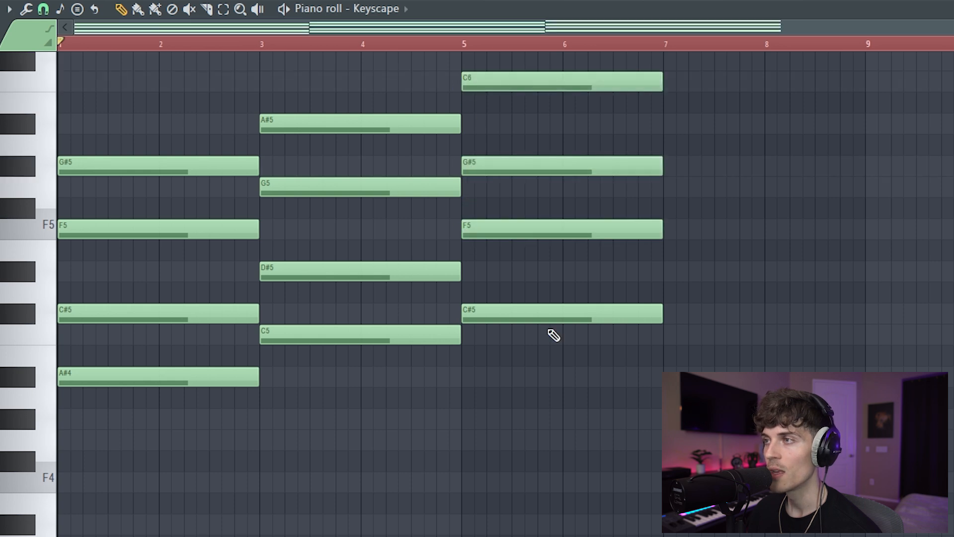
scroll(544, 373, "up", 3)
left_click_drag(521, 426, 703, 133)
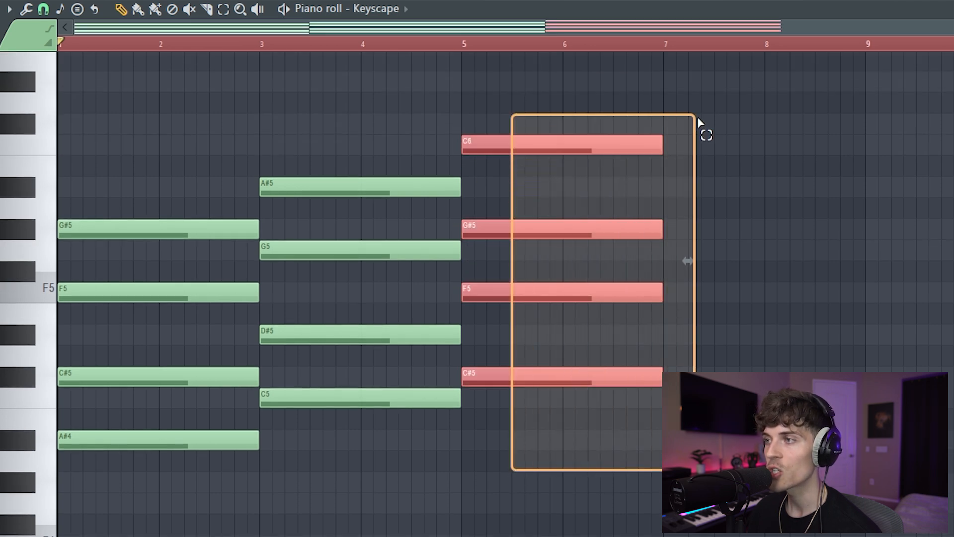
left_click_drag(559, 367, 582, 322)
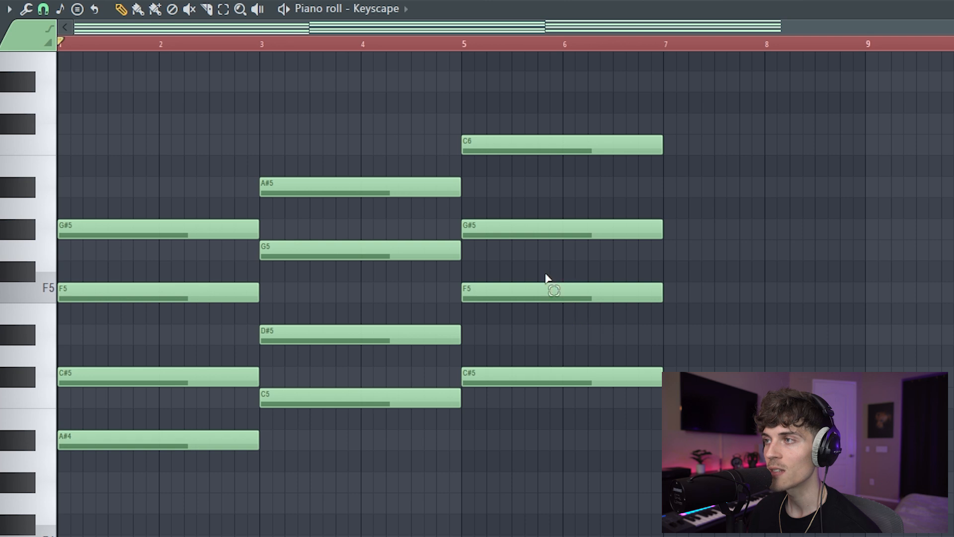
left_click_drag(531, 208, 562, 164)
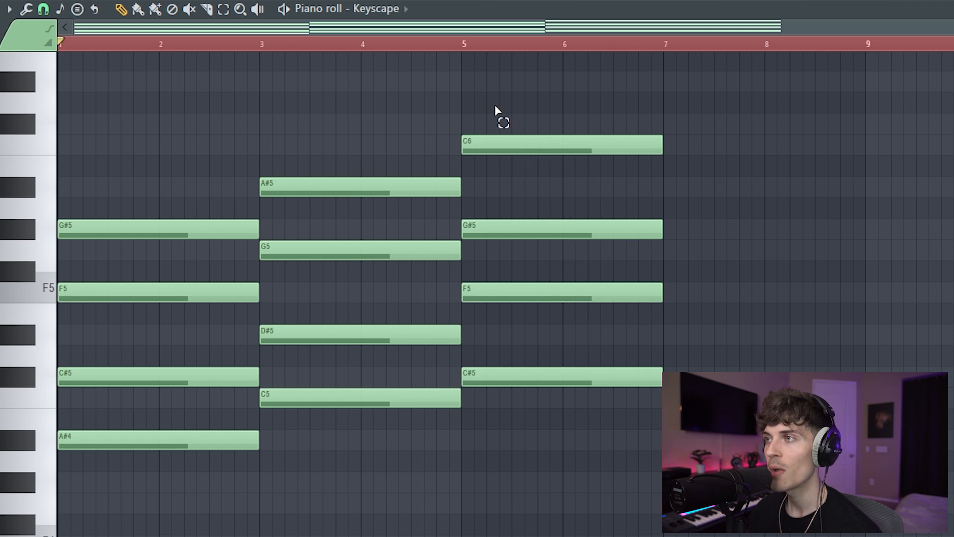
left_click_drag(546, 450, 685, 74)
left_click(748, 186, "ctrl")
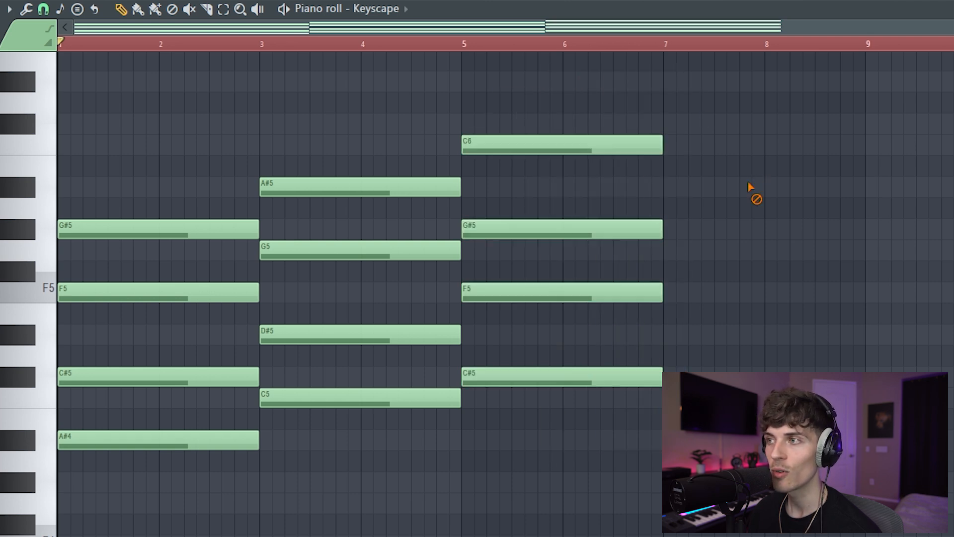
left_click_drag(332, 512, 600, 136)
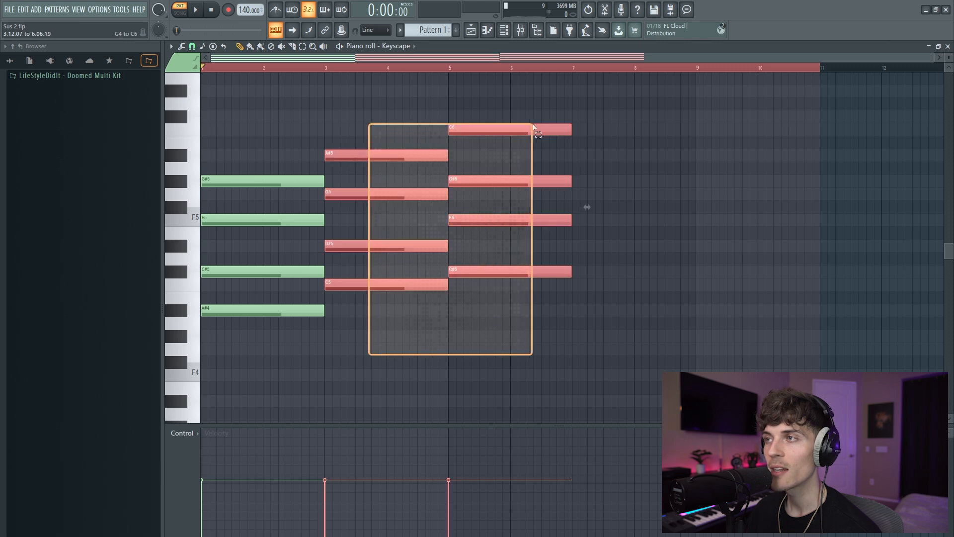
left_click_drag(533, 127, 517, 134)
left_click(311, 360)
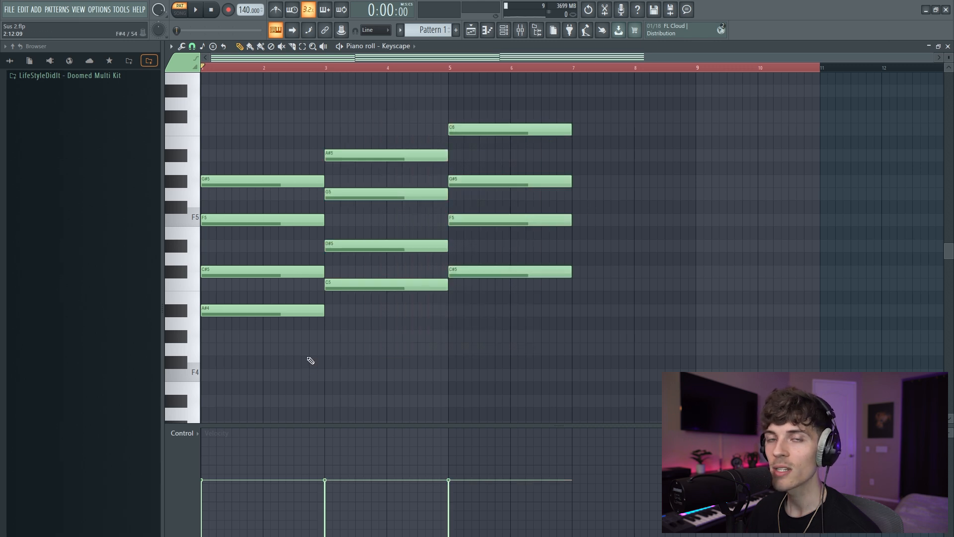
left_click_drag(259, 348, 292, 293)
left_click_drag(353, 315, 360, 286)
left_click_drag(464, 298, 499, 271)
left_click(496, 337)
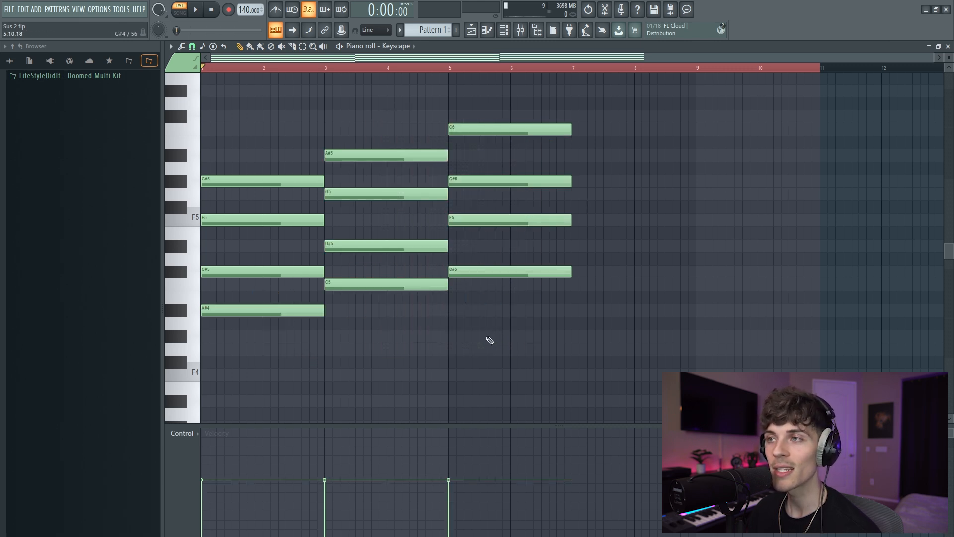
Step: Shorten the bar 1 chord to one and a half bars and fill the gap up to bar 3 with a Suspended 4 stamp on A#4
left_click_drag(270, 124, 315, 377)
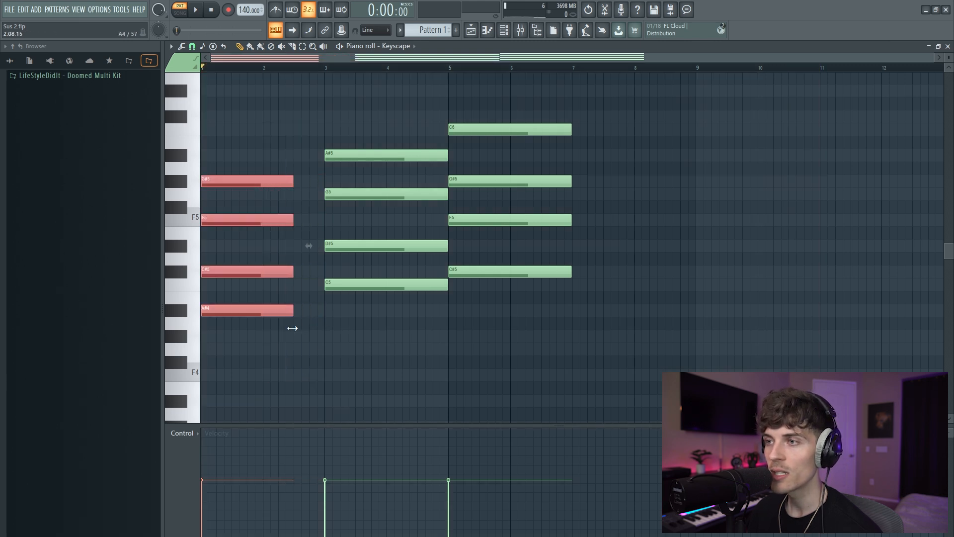
left_click(296, 343)
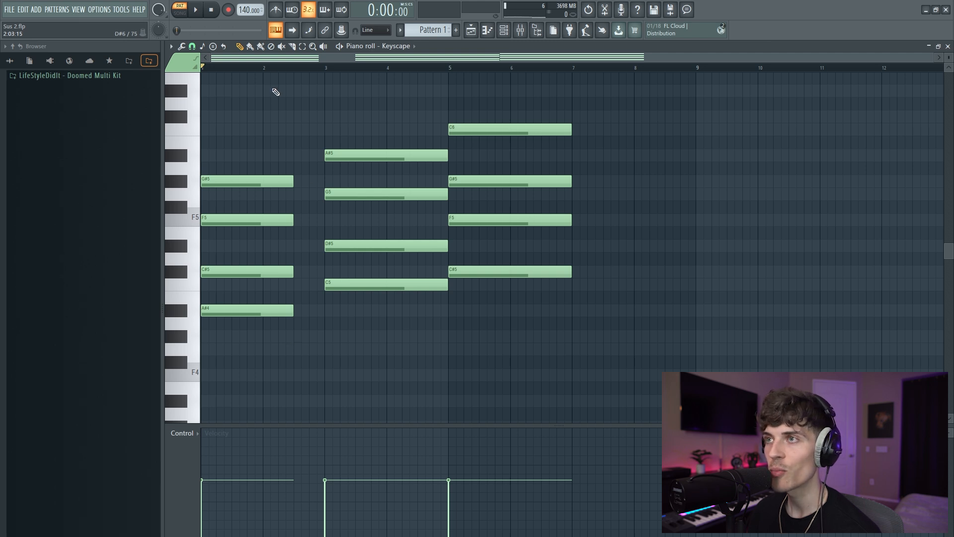
scroll(270, 68, "up", 1)
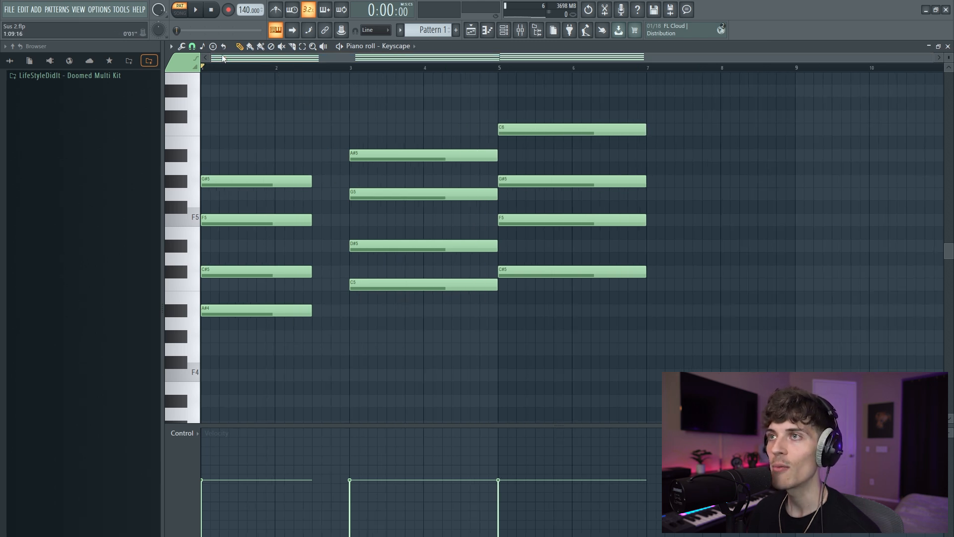
left_click(213, 46)
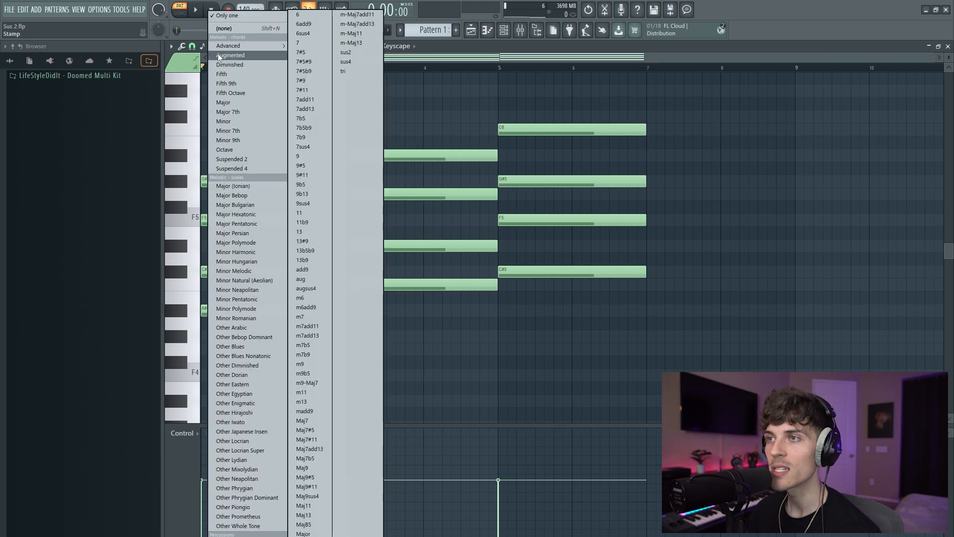
left_click(240, 167)
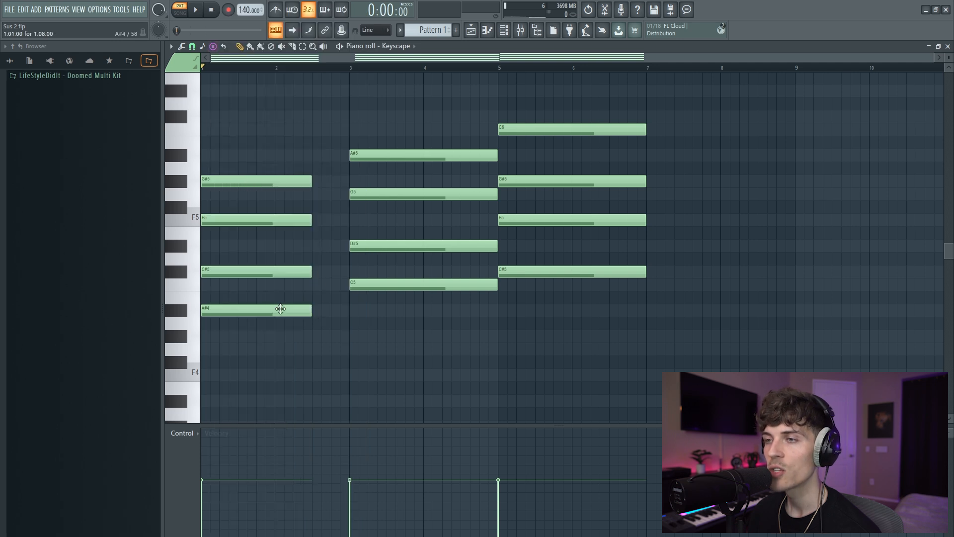
left_click(318, 313)
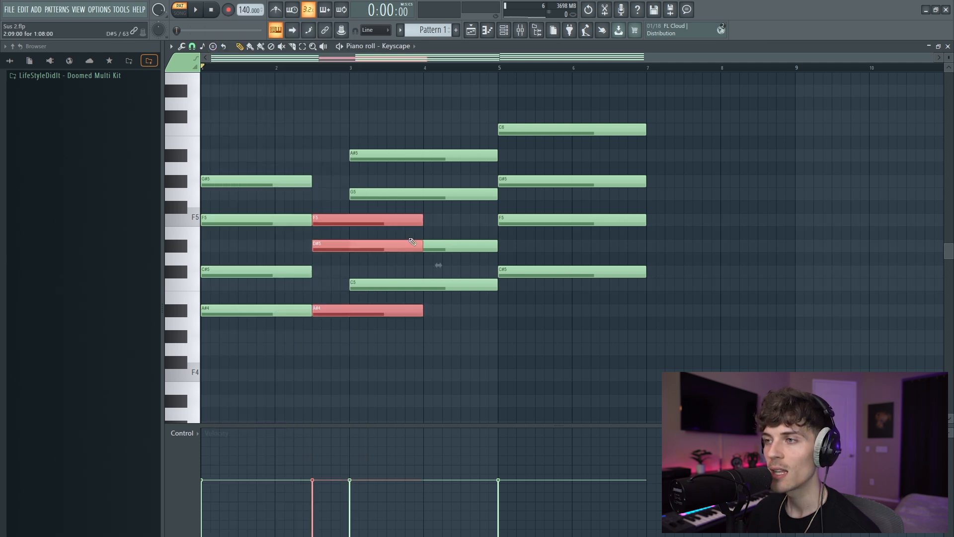
left_click_drag(422, 217, 363, 229)
left_click(378, 231)
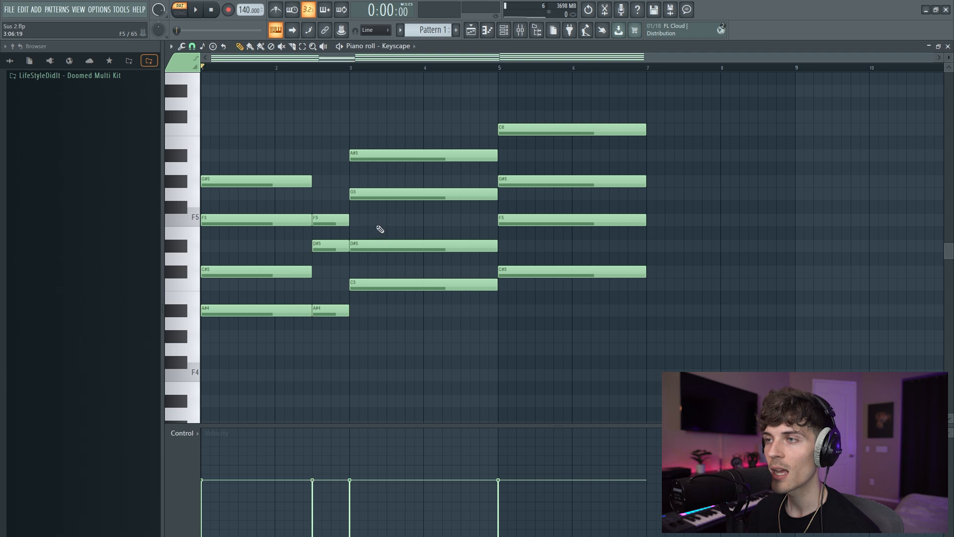
left_click_drag(247, 346, 279, 144)
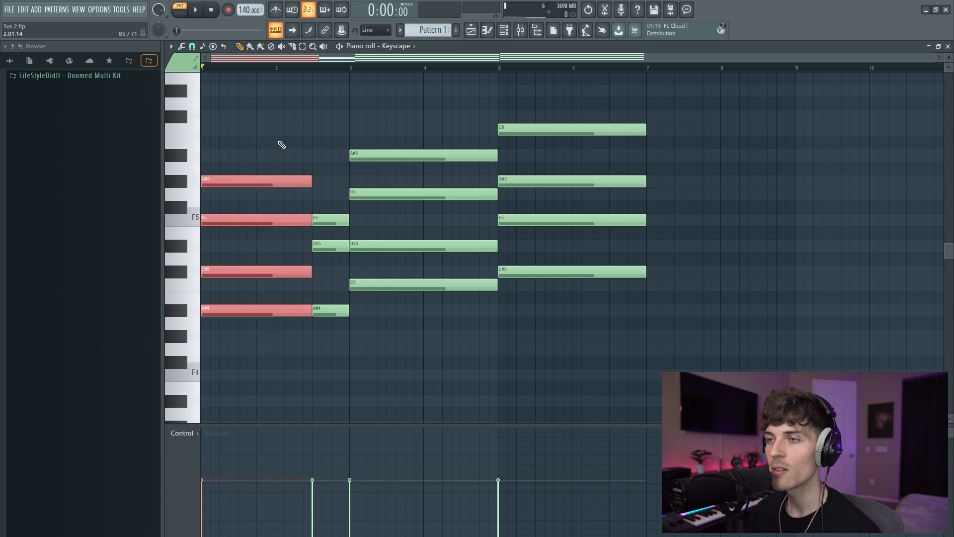
left_click(286, 118)
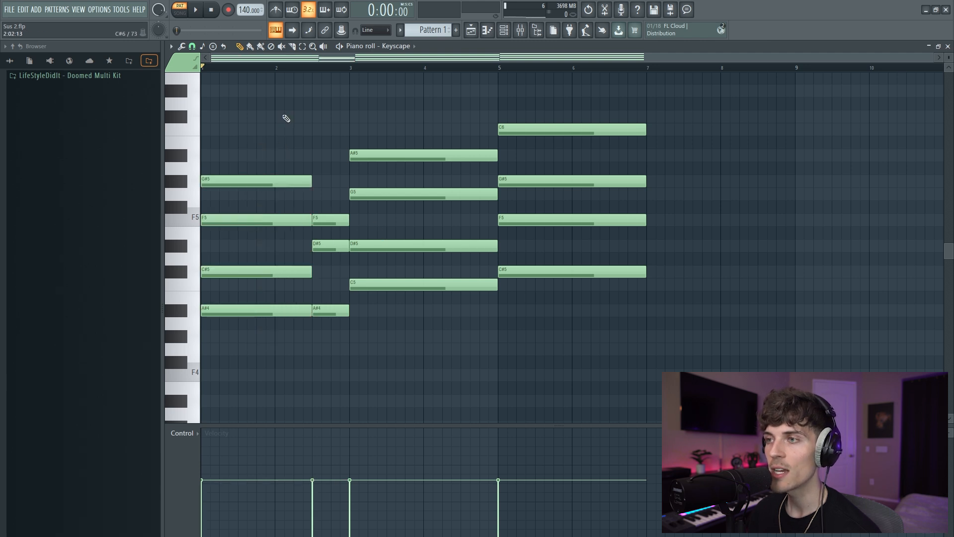
left_click(330, 355)
left_click_drag(384, 328, 450, 111)
left_click(404, 329)
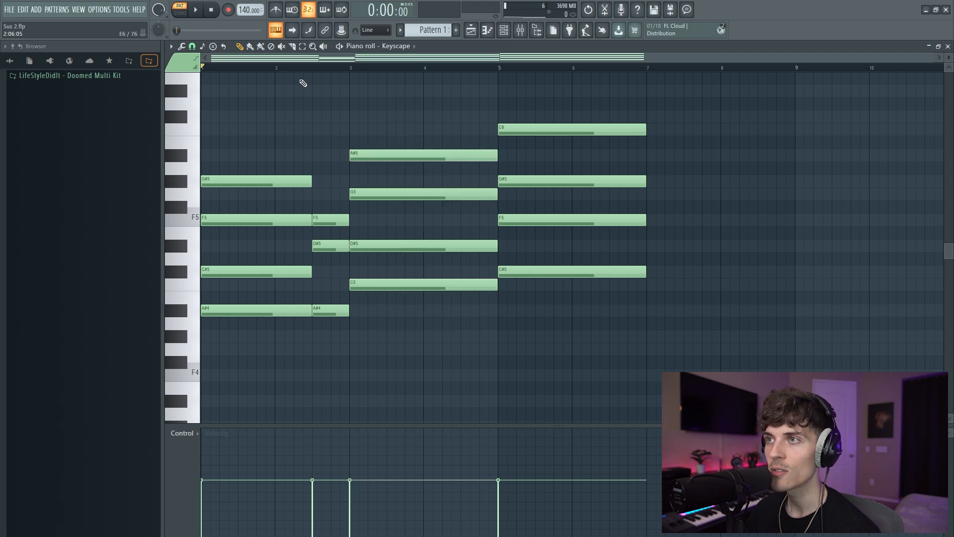
Step: Audition the chords from bar 1 into bar 5 with the playback tool
left_click(323, 47)
left_click(267, 220)
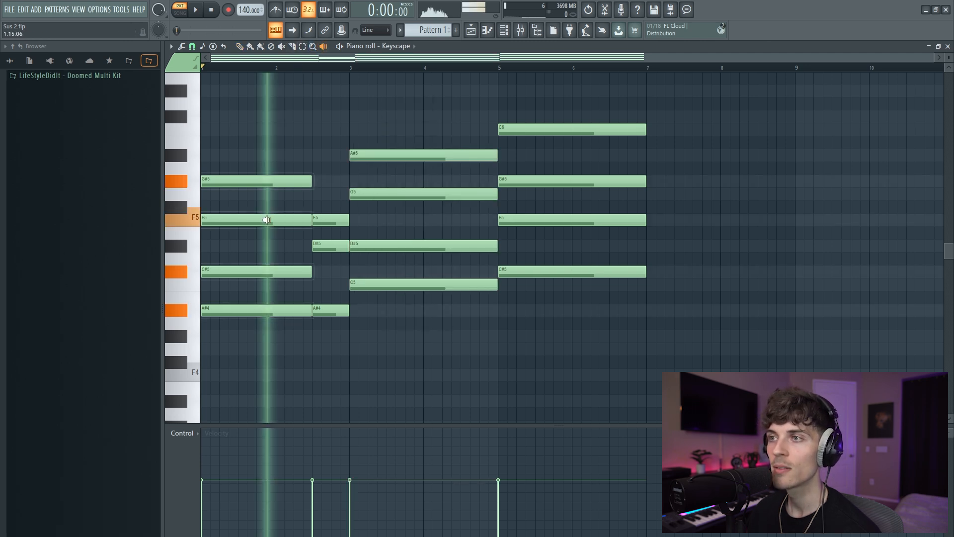
left_click_drag(267, 220, 455, 261)
left_click(530, 257)
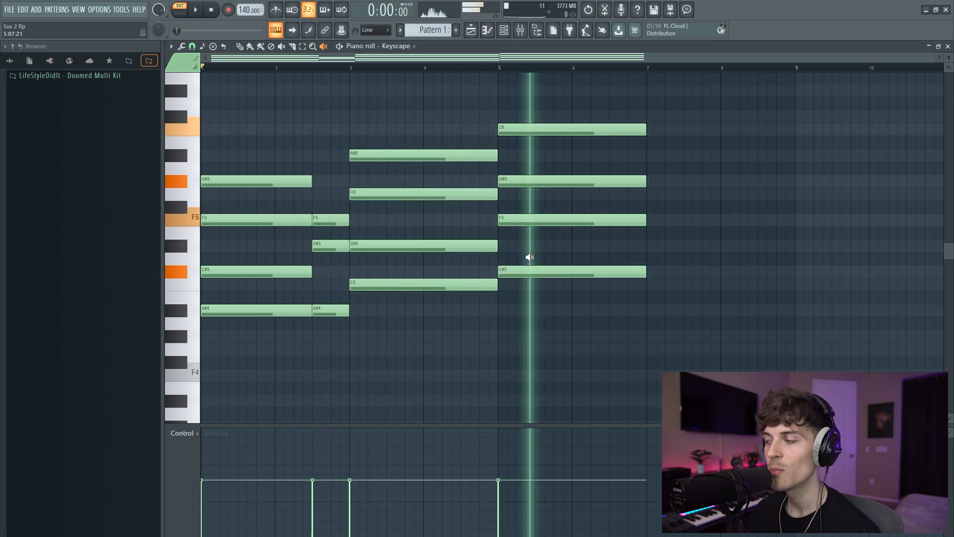
Step: Shorten the bar 3 chord to one and a half bars and fill the gap up to bar 5 with a Suspended 4 stamp on C5
left_click(217, 48)
left_click(255, 171)
left_click(465, 286)
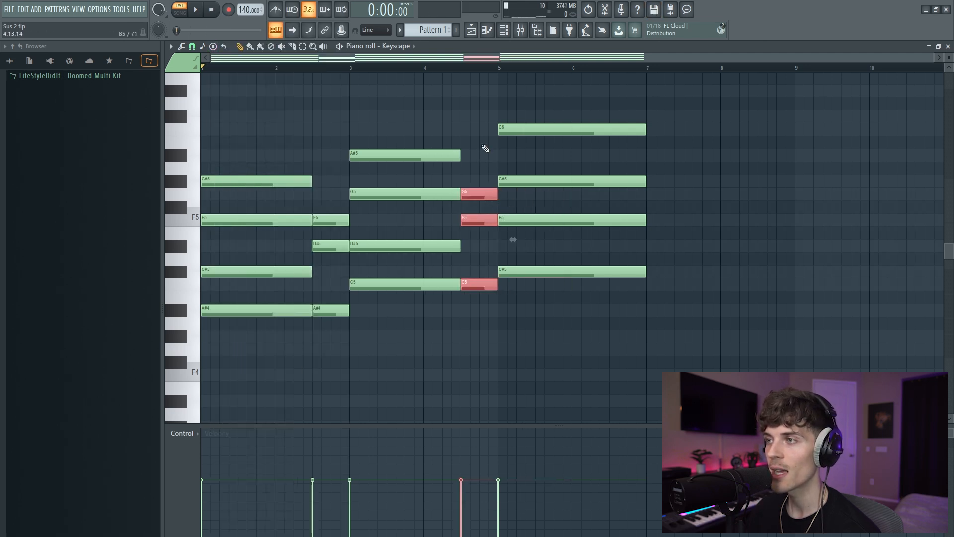
Step: Play through the progression with both suspended chords included, from bar 1 into the C# chord
left_click(282, 207)
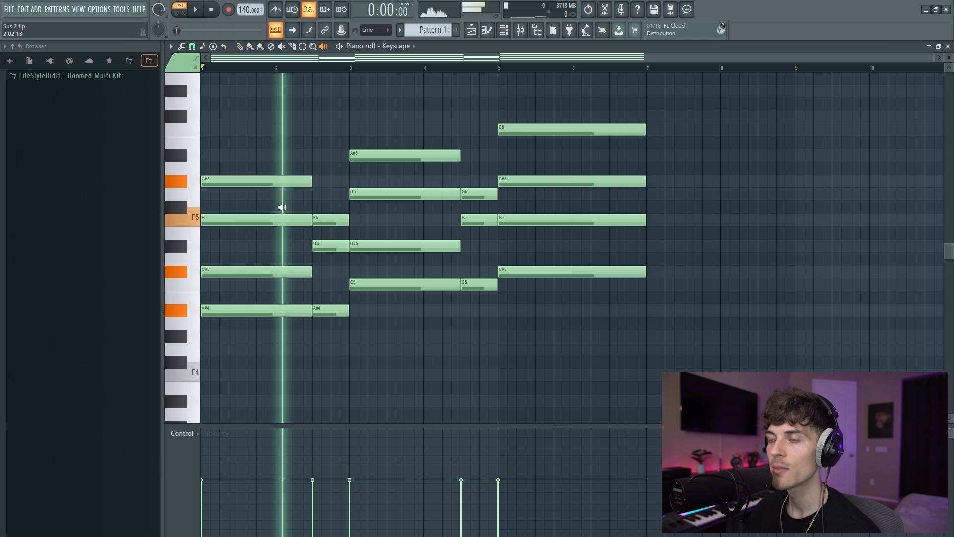
mouse_move(282, 207)
left_mouse_down()
mouse_move(336, 258)
mouse_move(474, 288)
left_mouse_up()
left_click(569, 295)
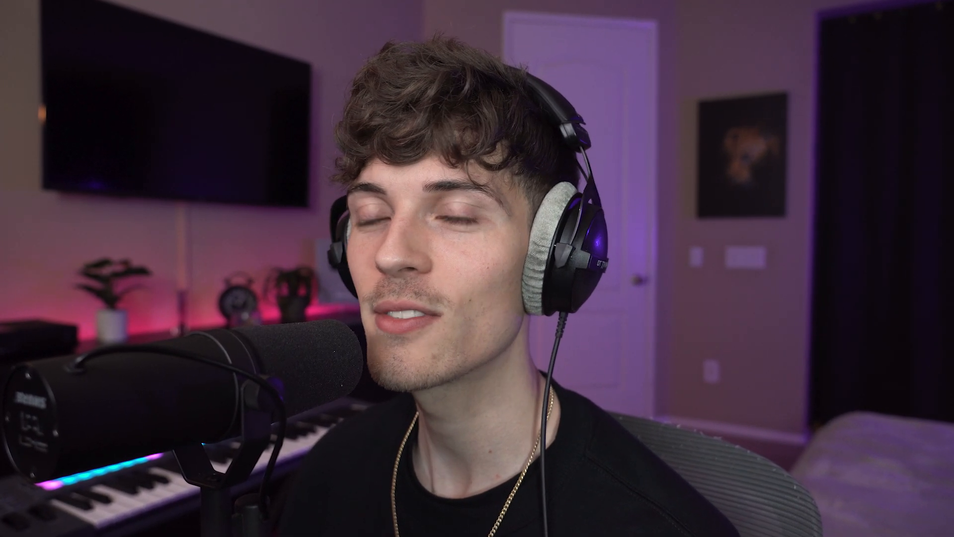
Step: Lengthen the C# chord at bar 5 to three bars so it ends at bar 8
left_click_drag(550, 97, 622, 332)
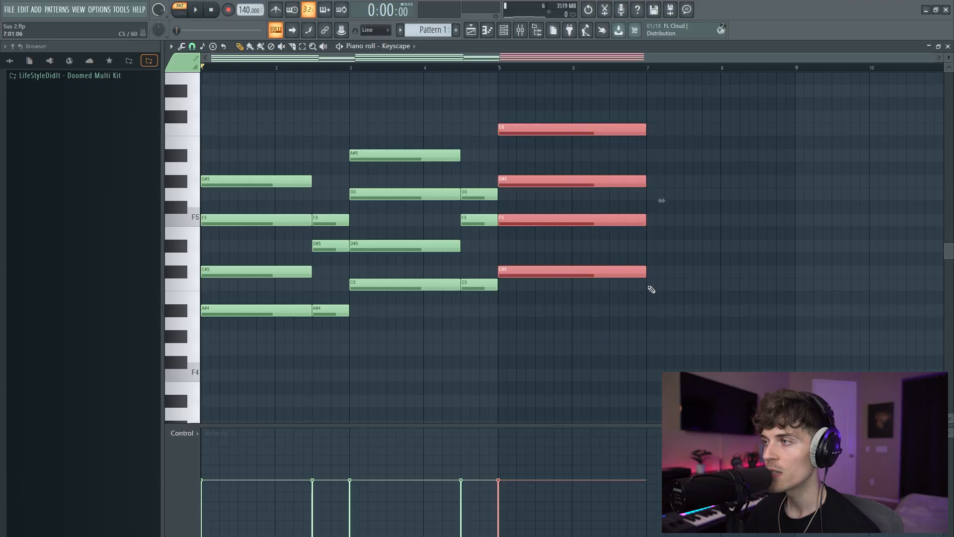
left_click_drag(647, 274, 724, 277)
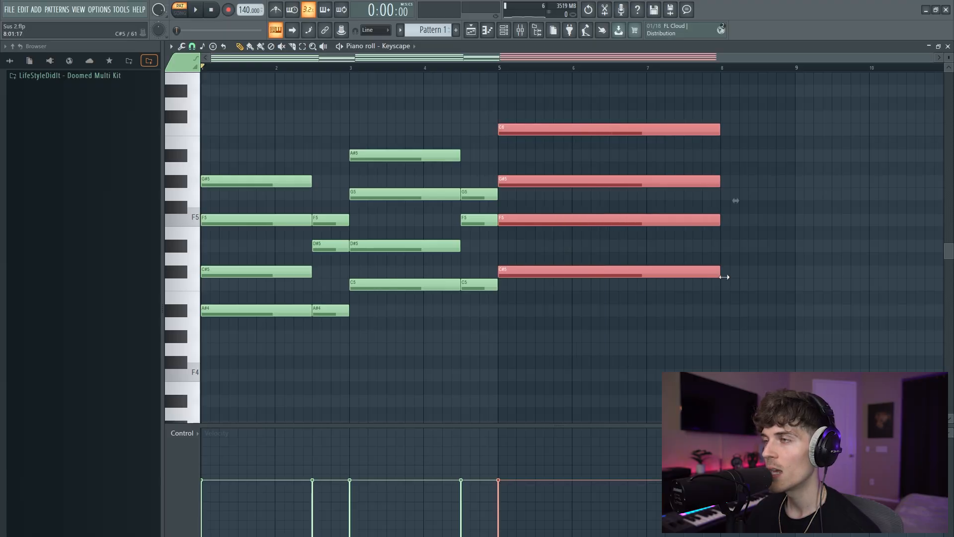
left_click(695, 337)
mouse_move(540, 89)
left_mouse_down()
mouse_move(612, 283)
mouse_move(621, 368)
left_mouse_up()
left_click_drag(530, 105, 645, 349)
right_click(644, 348)
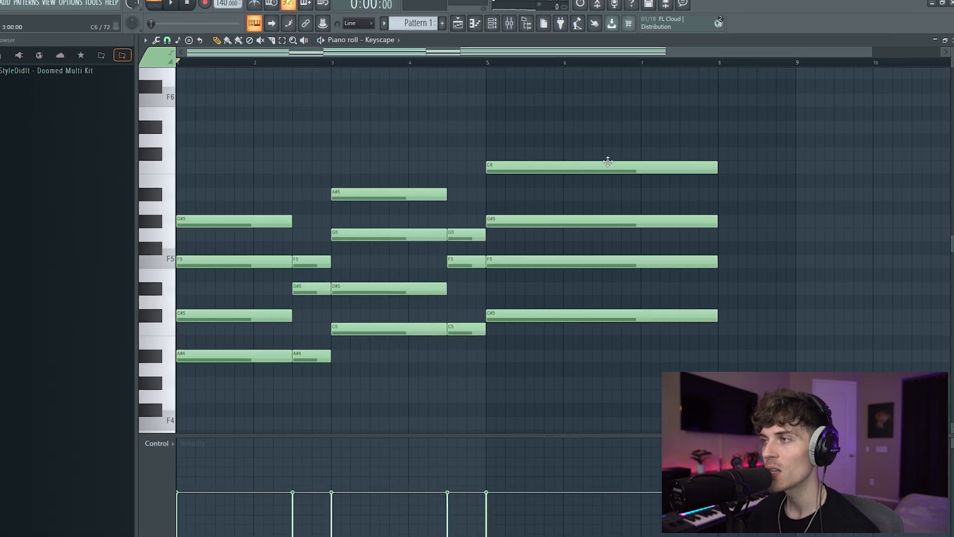
Step: Add a one-bar suspended chord at bar 8 by duplicating C#5, F5 and G#5 from the last chord and lowering the F5 to D#5
left_click_drag(522, 190, 563, 352)
key("ctrl+b")
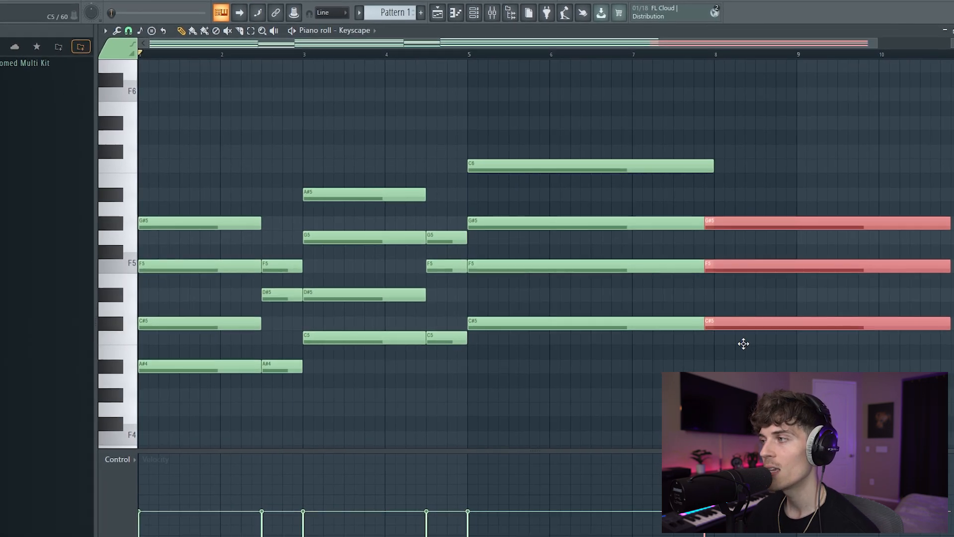
left_click_drag(953, 225, 796, 231)
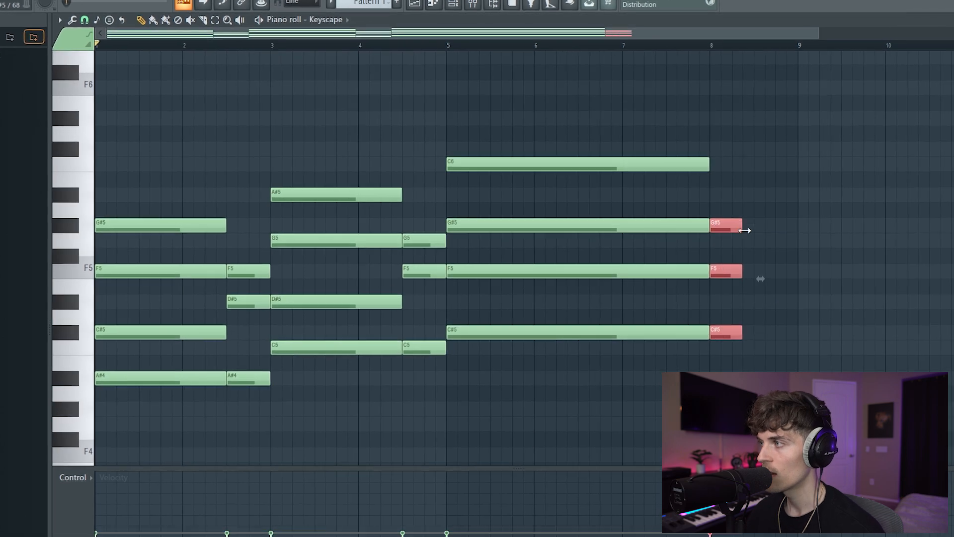
left_click(828, 238)
left_click_drag(740, 249, 730, 303)
left_click_drag(723, 173, 789, 376)
left_click(818, 285)
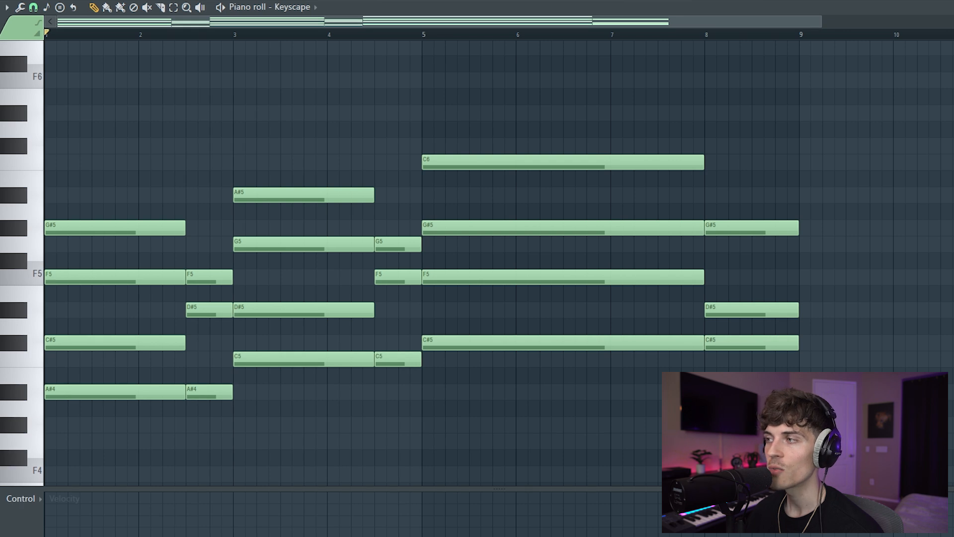
left_click_drag(748, 263, 760, 171)
right_click(760, 158)
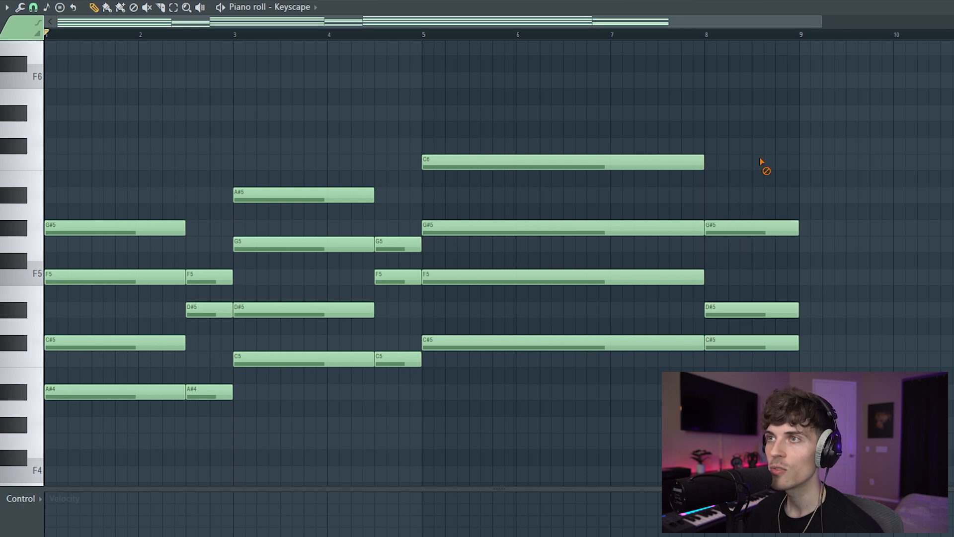
left_click(59, 8)
left_click(117, 152)
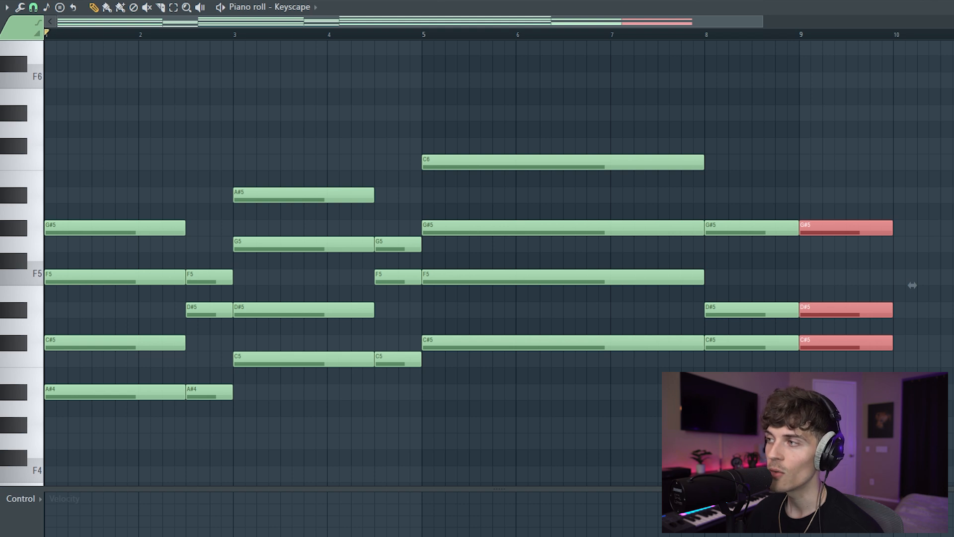
key("Delete")
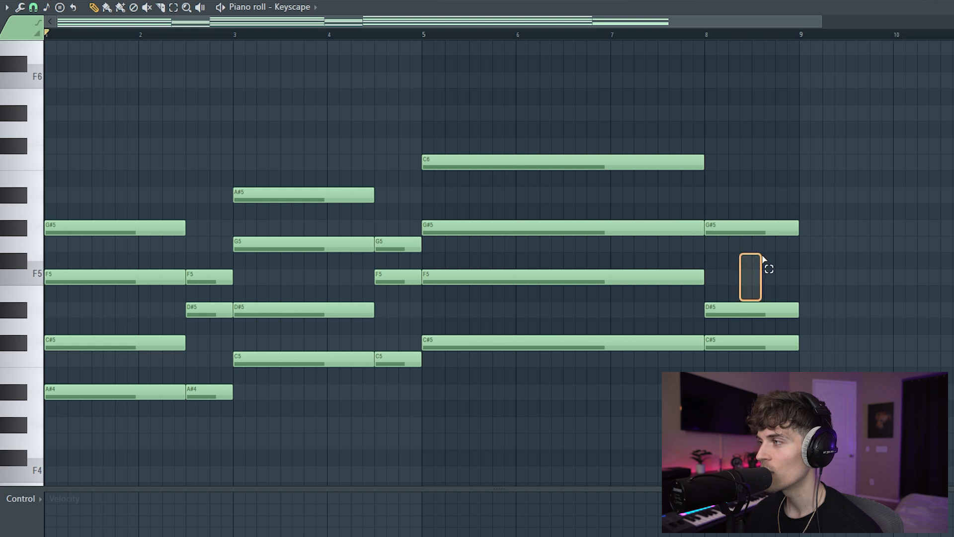
left_click_drag(736, 178, 823, 374)
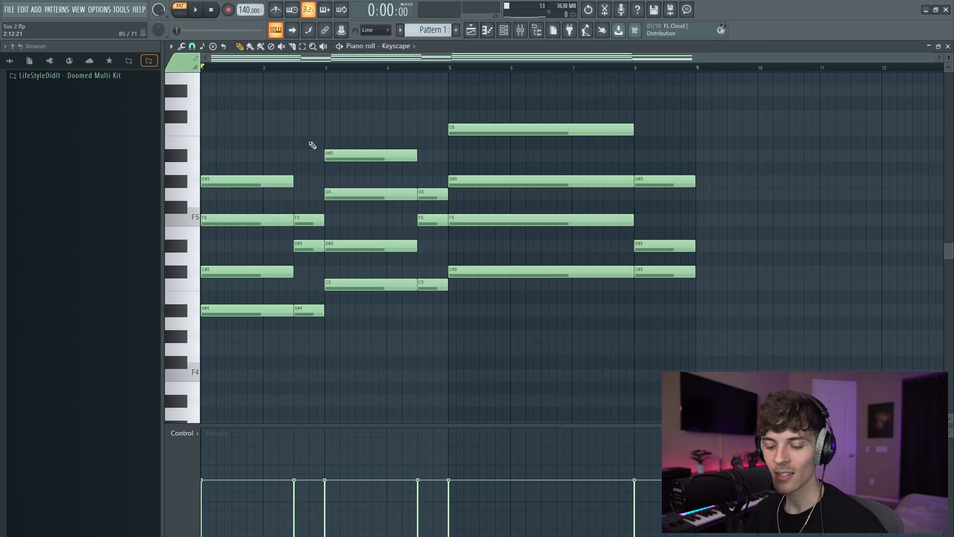
Step: Select all chord notes and randomize their velocities slightly
key("ctrl+a")
key("alt+r")
left_click(529, 387)
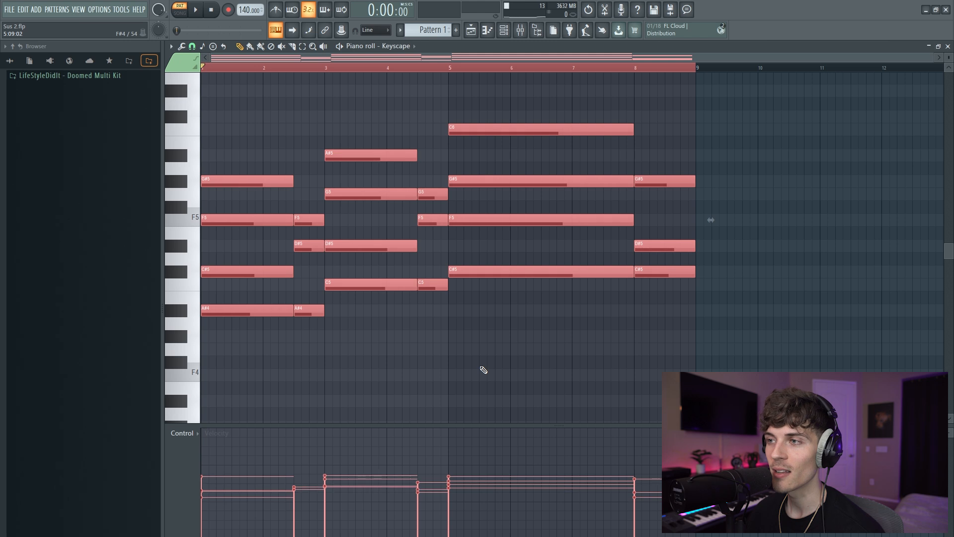
Step: Copy the three main chord roots an octave down to A#3, C4 and C#4 and stretch them without gaps to bar 9
key("ctrl+d")
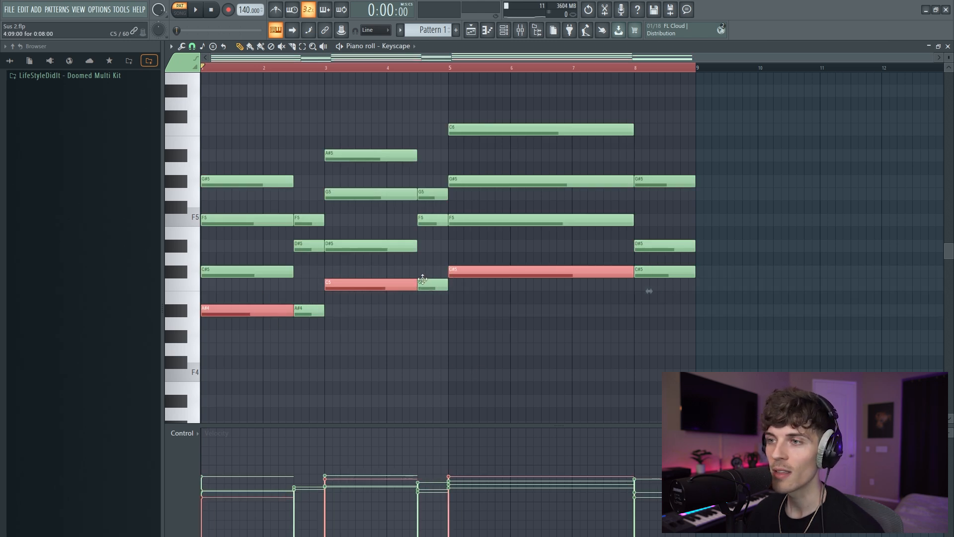
key("ctrl+Down")
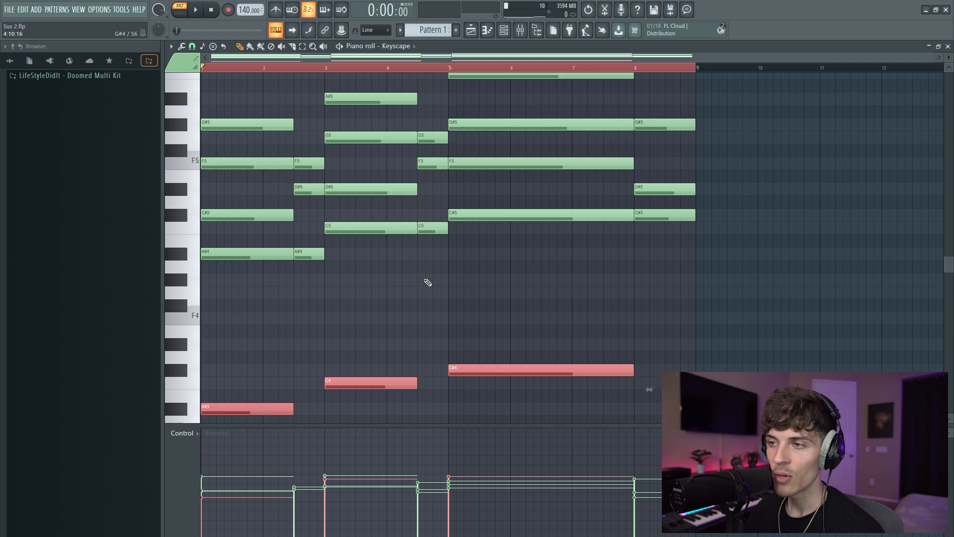
key("alt+l")
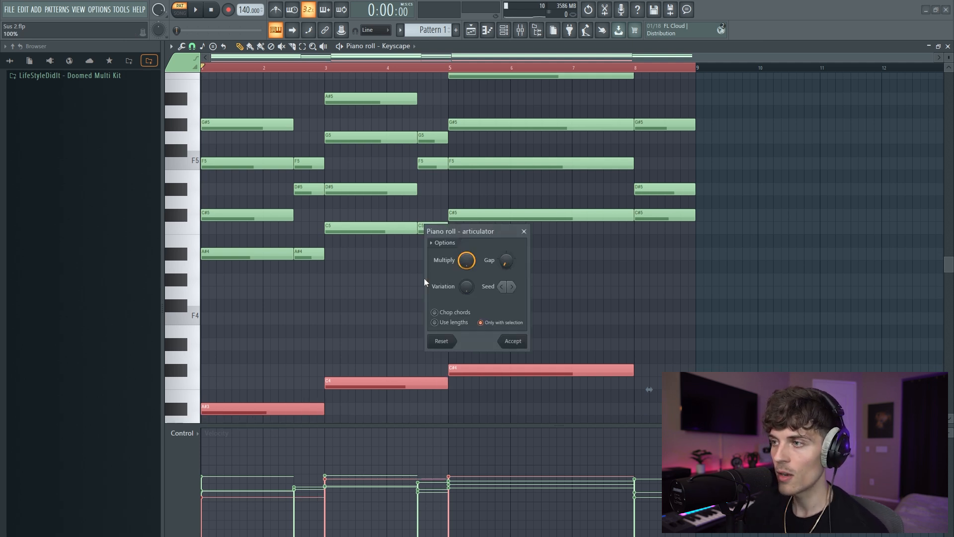
left_click_drag(545, 314, 271, 460)
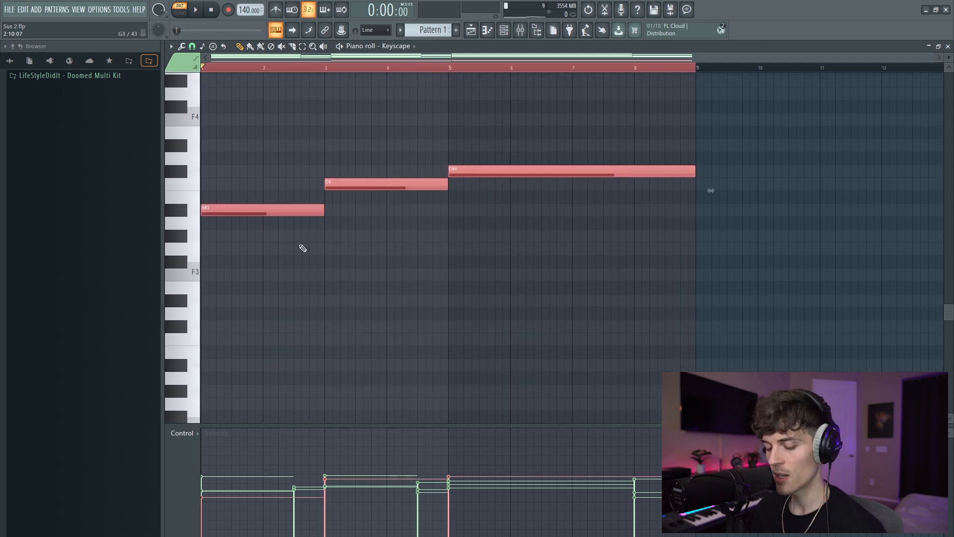
Step: Lower the three bass notes another octave to A#2, C3 and C#3 and reduce their velocities slightly
key("ctrl+Down")
scroll(408, 237, "up", 3)
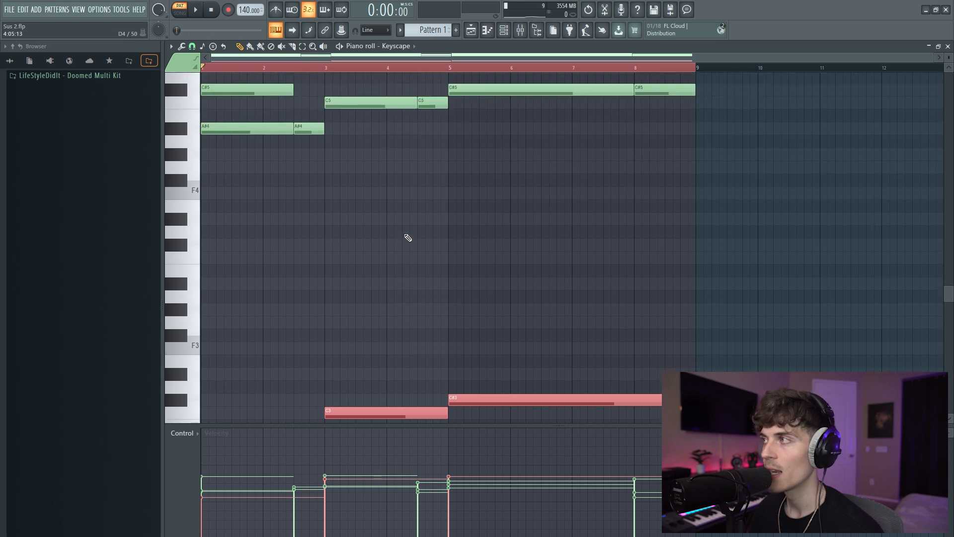
left_click_drag(949, 58, 949, 62)
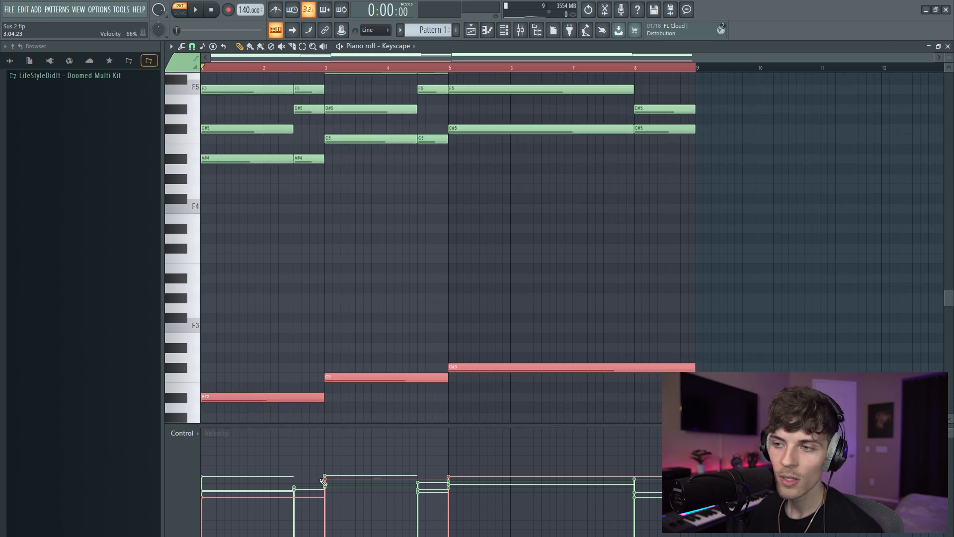
left_click(497, 250)
scroll(540, 258, "up", 1)
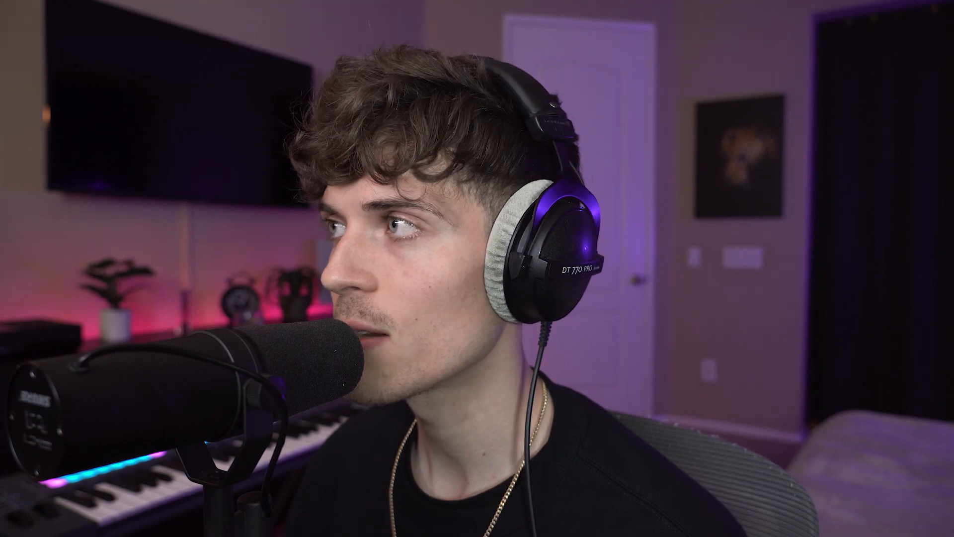
Step: Play the progression from bar 1 with the bass notes included
key("space")
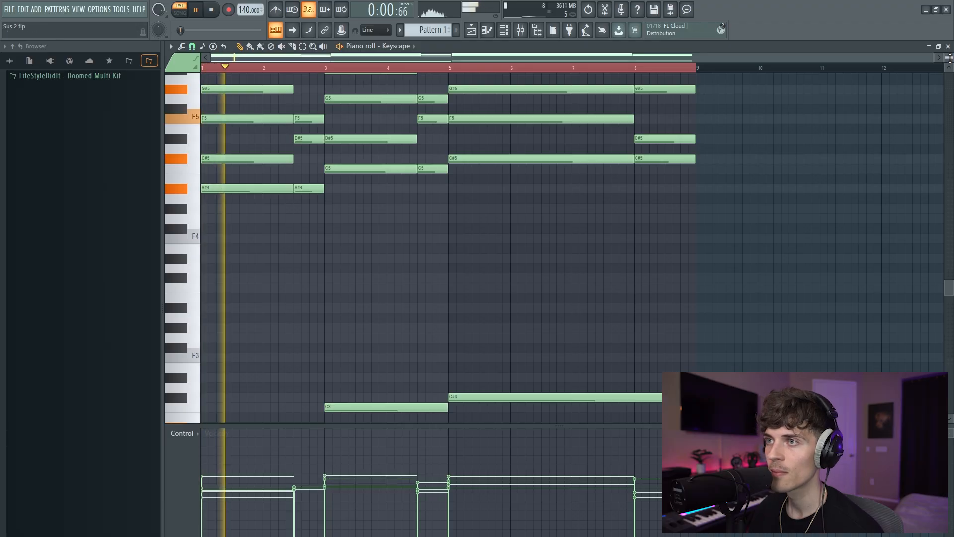
left_click_drag(950, 58, 950, 59)
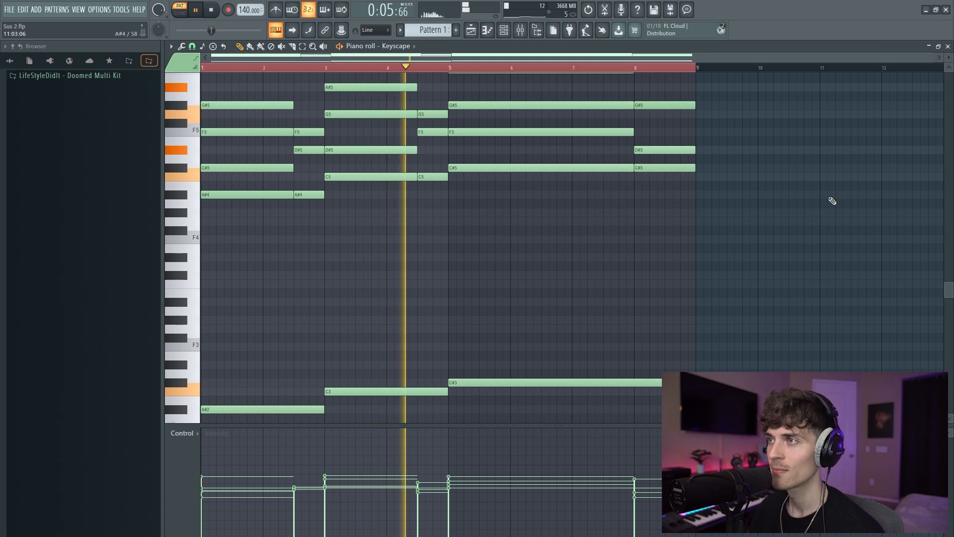
scroll(833, 201, "up", 1)
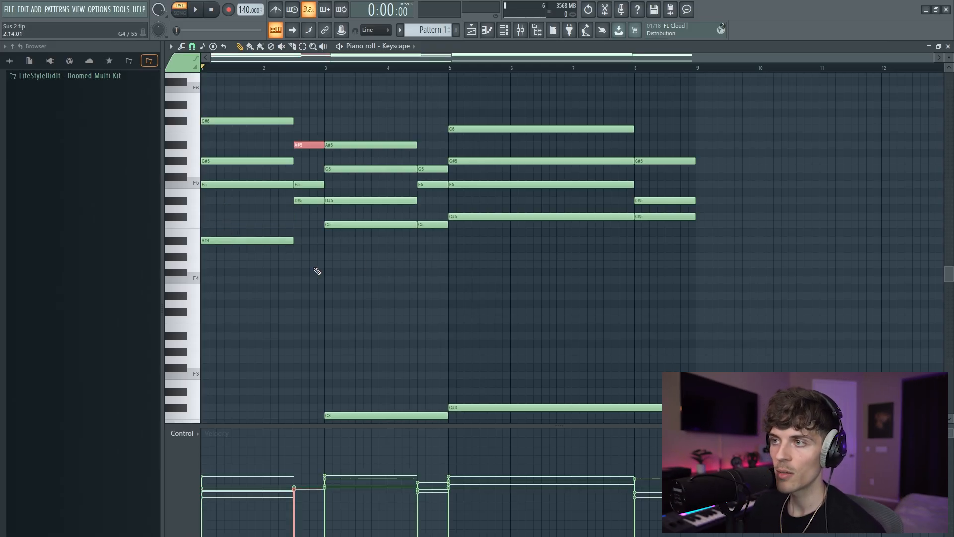
Step: Raise the D#5 of the bar 3 chord an octave to D#6 and play the progression from bar 1
left_click(349, 201)
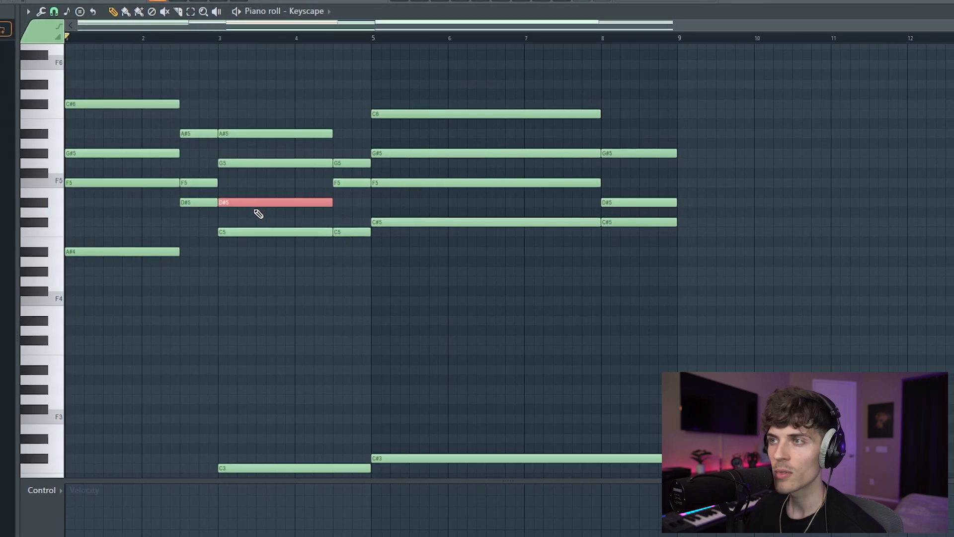
key("ctrl+Up")
key("space")
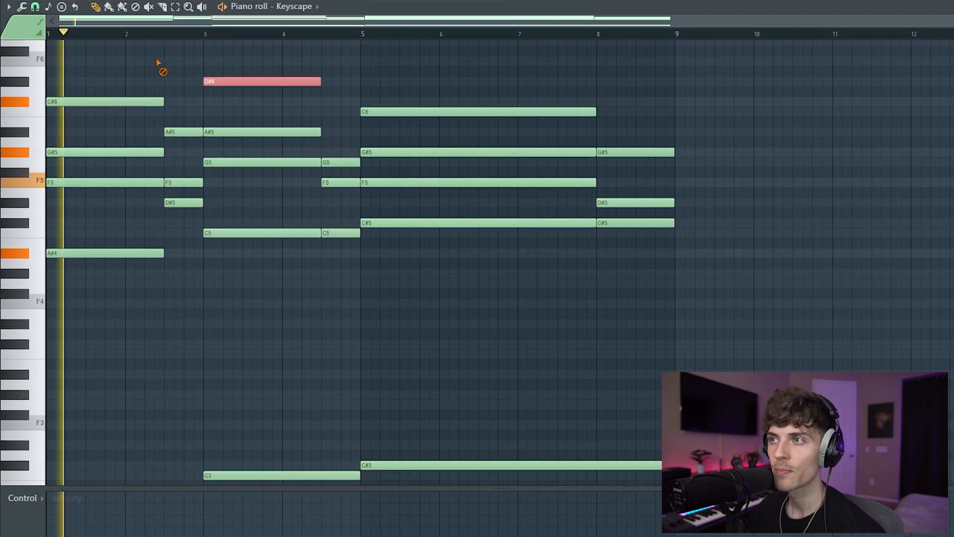
key("ctrl+d")
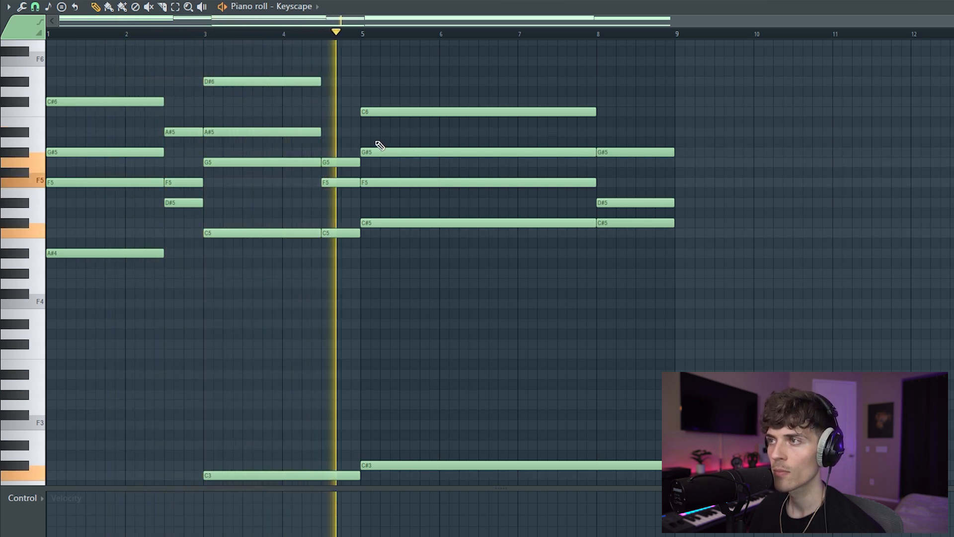
Step: Lower the G#5 of the bar 5 chord to G#4 and add a one-bar G#4 to the suspended chord at bar 8
key("space")
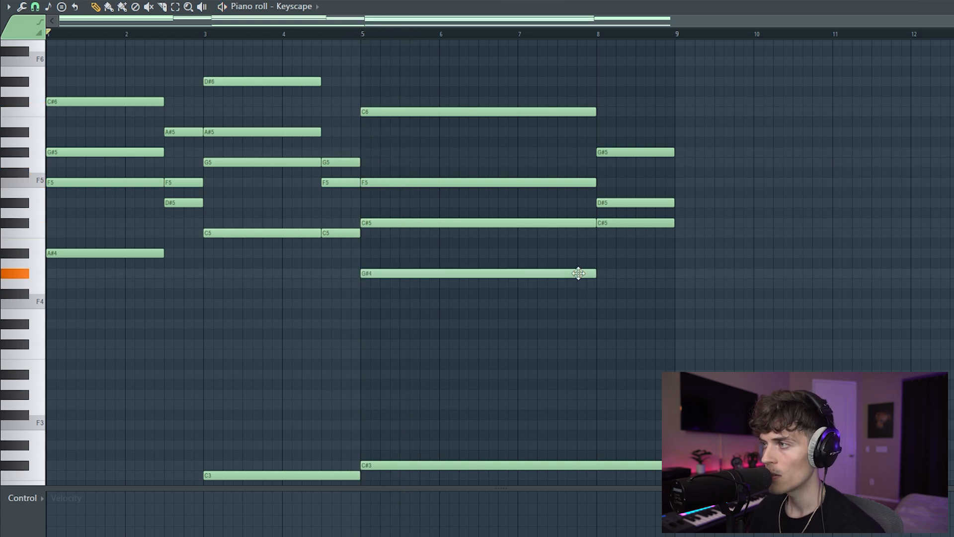
left_click(603, 276)
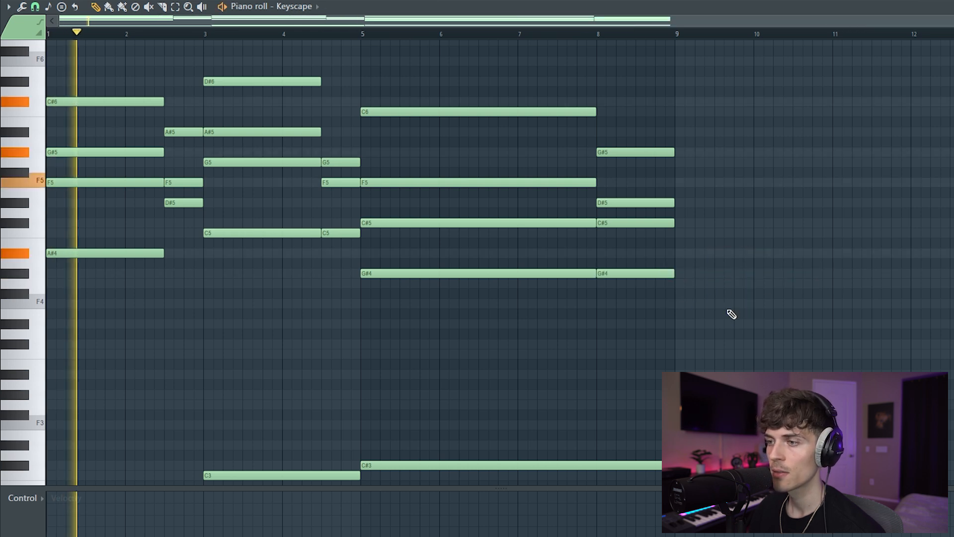
Step: Play the revoiced progression from bar 1 through the suspended chord at bar 8
scroll(865, 204, "down", 2)
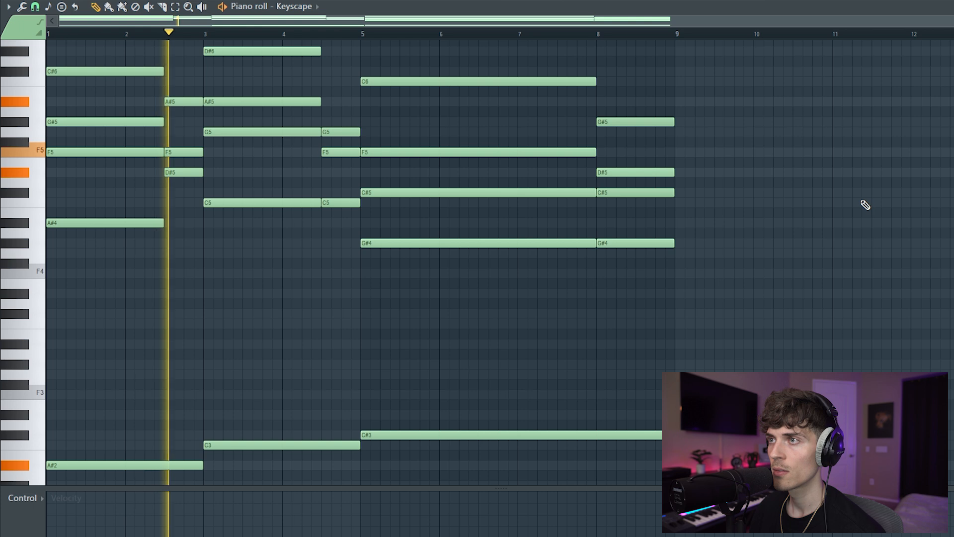
scroll(348, 263, "up", 2)
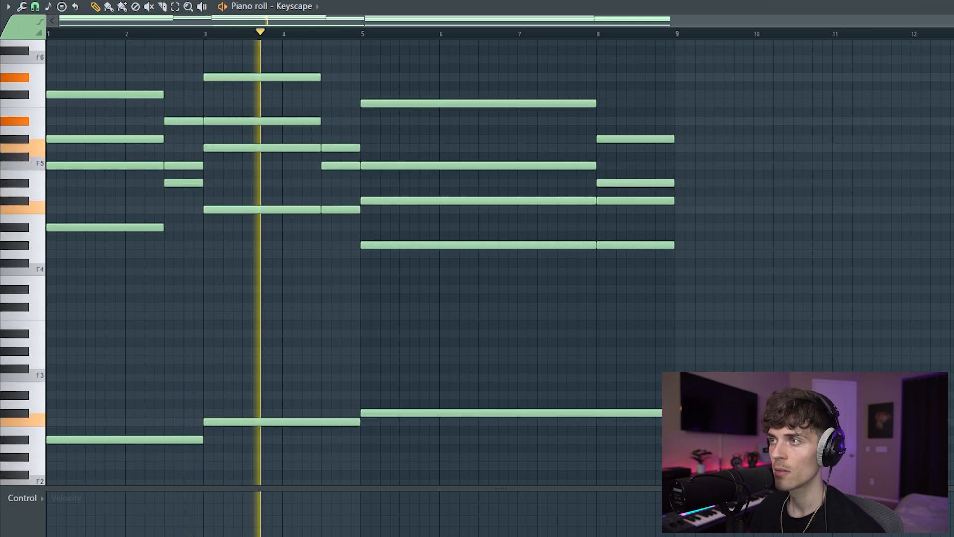
scroll(348, 263, "down", 2)
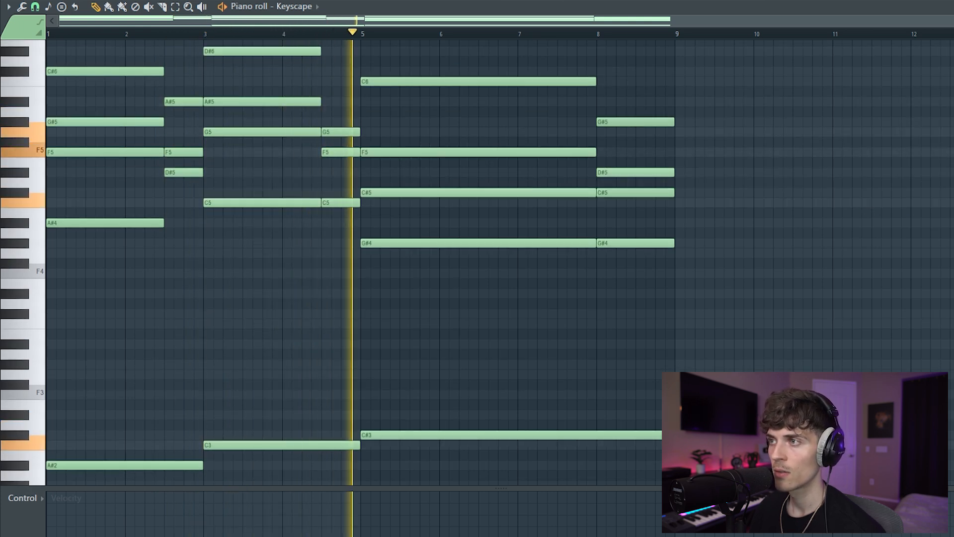
scroll(499, 262, "up", 1)
scroll(860, 141, "up", 2)
scroll(859, 142, "up", 2)
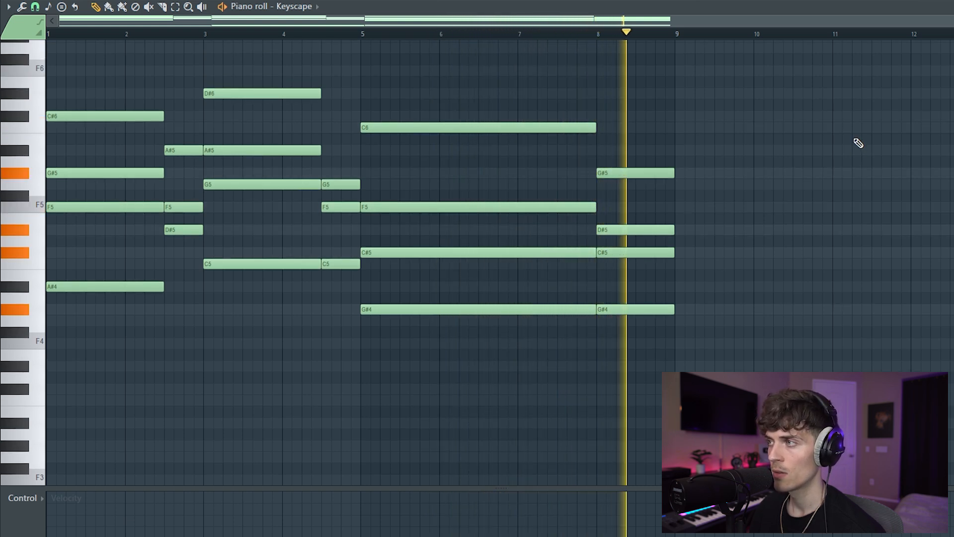
Step: Add a top melody an octave above selected chord notes, using F6, D#6, C6, C#6 and D#6, and play it
left_click(227, 232, "ctrl")
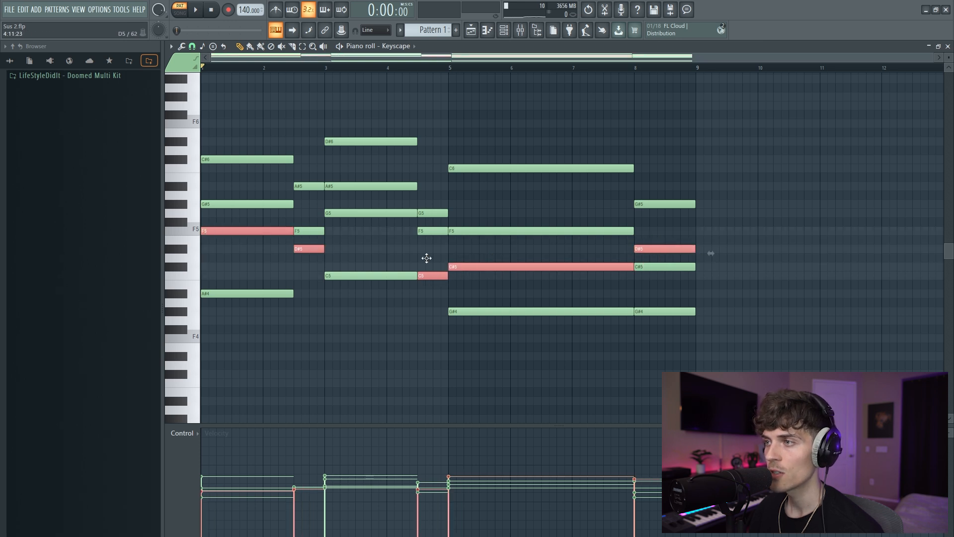
key("ctrl+Up")
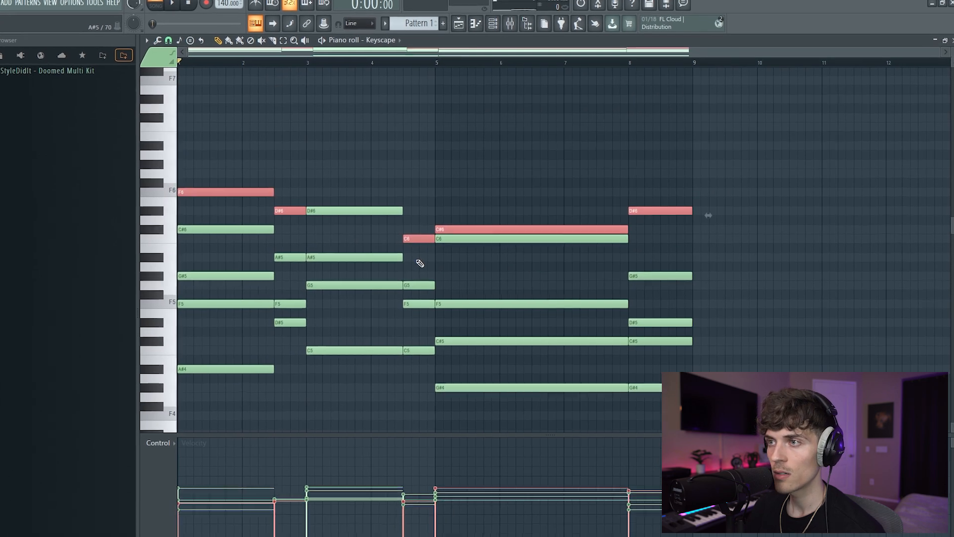
key("space")
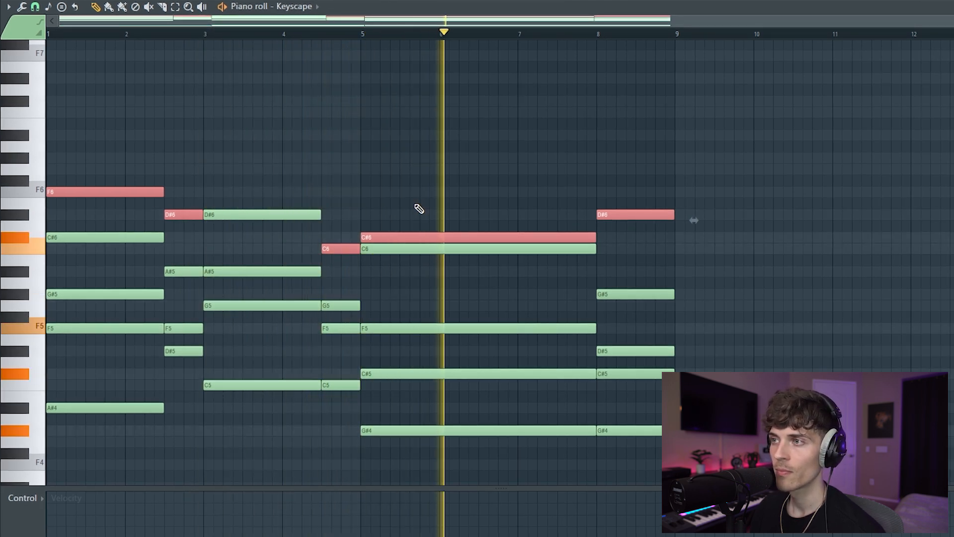
Step: Delete the short D#6 above the suspended chord just before bar 3 and play from bar 1
left_click(268, 229, "ctrl")
right_click(181, 215)
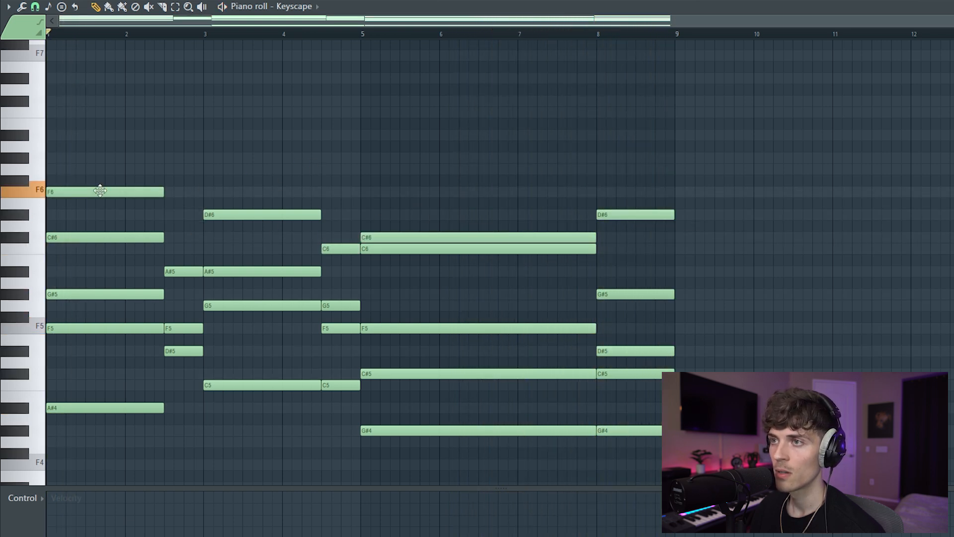
key("space")
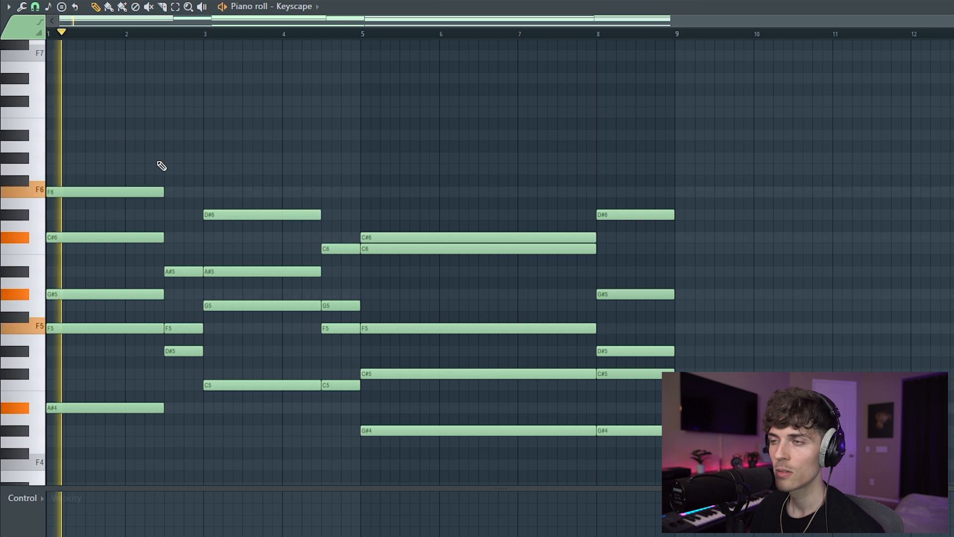
Step: Try C#6 and D#6 in turn as the top note of the suspended chord before bar 3 during playback
scroll(171, 209, "down", 2)
left_click(174, 203)
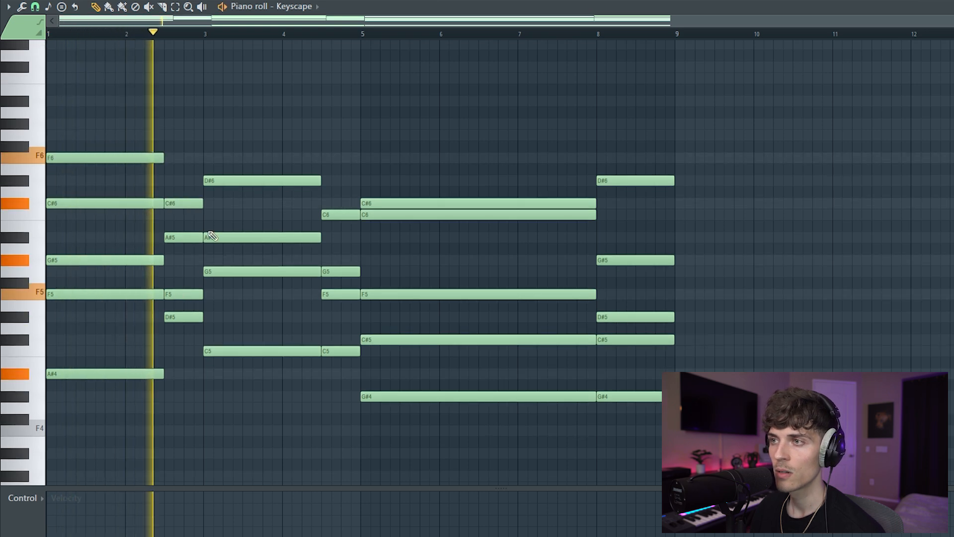
key("space")
key("space")
left_click(172, 181)
right_click(177, 203)
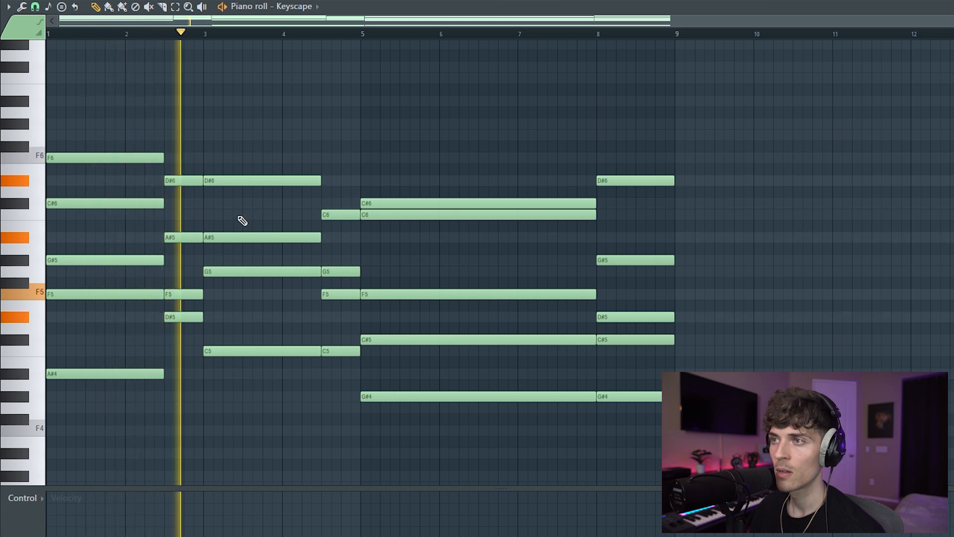
right_click(199, 181)
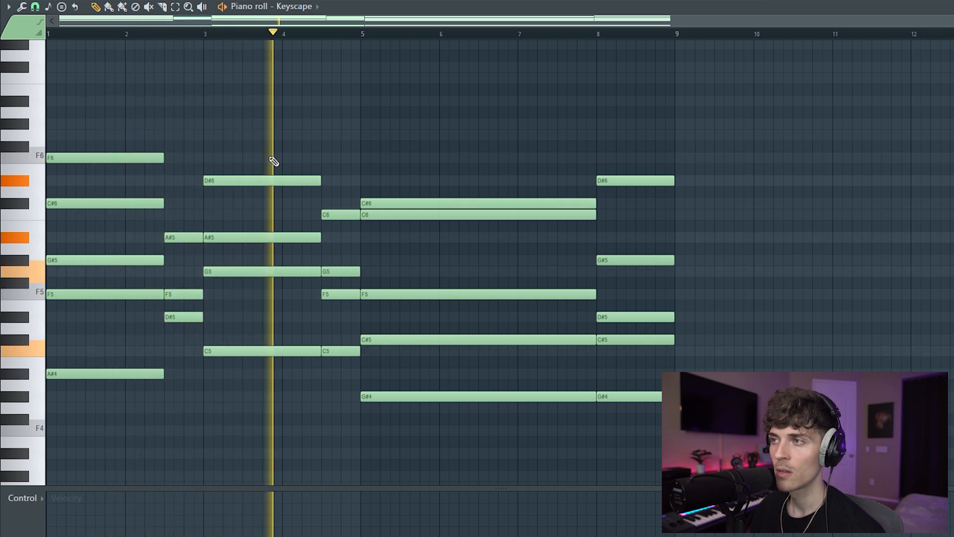
Step: Replay the transition from bar 4 into the bar 5 chord to check its C#6 top note
left_click(416, 204, "ctrl")
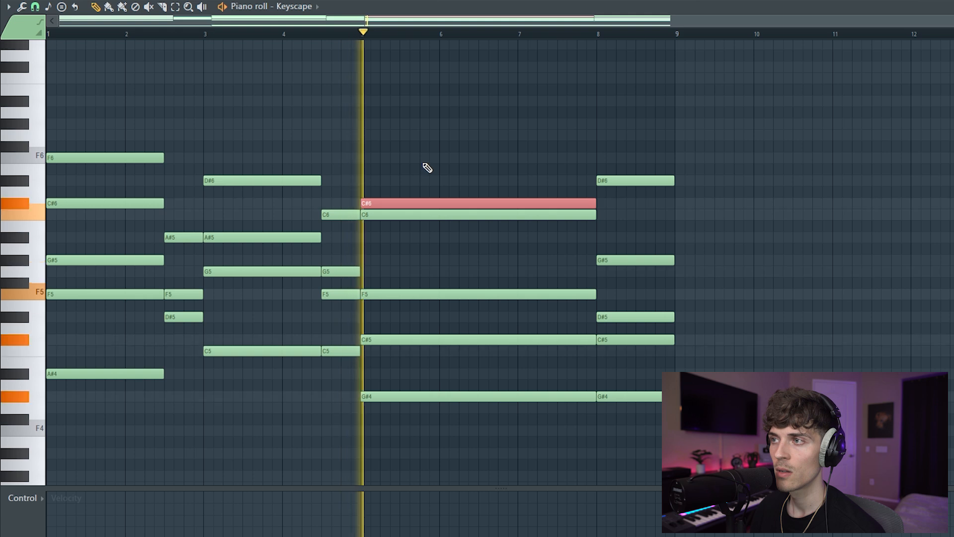
left_click(424, 164, "ctrl")
key("space")
key("space")
left_click(313, 30)
left_click(383, 202, "ctrl")
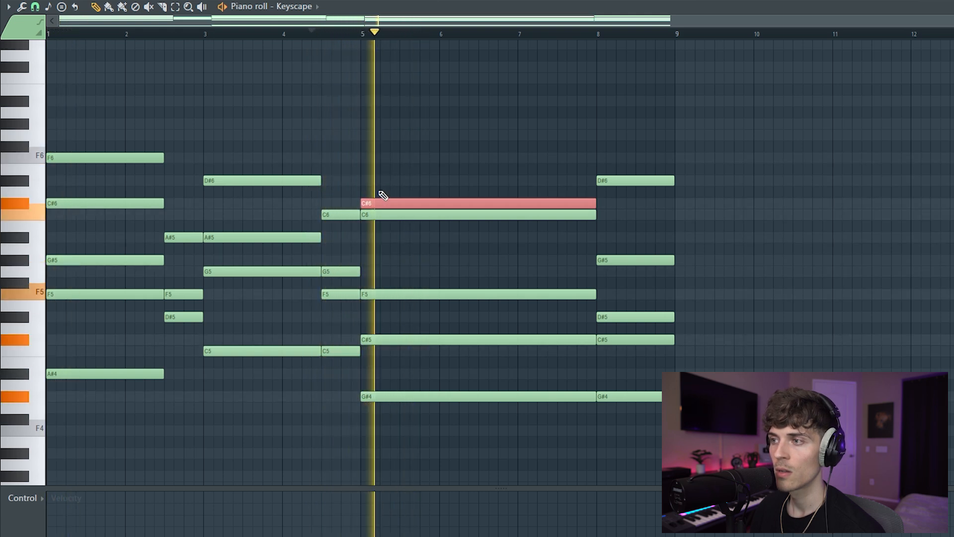
left_click(394, 166, "ctrl")
scroll(476, 153, "down", 1)
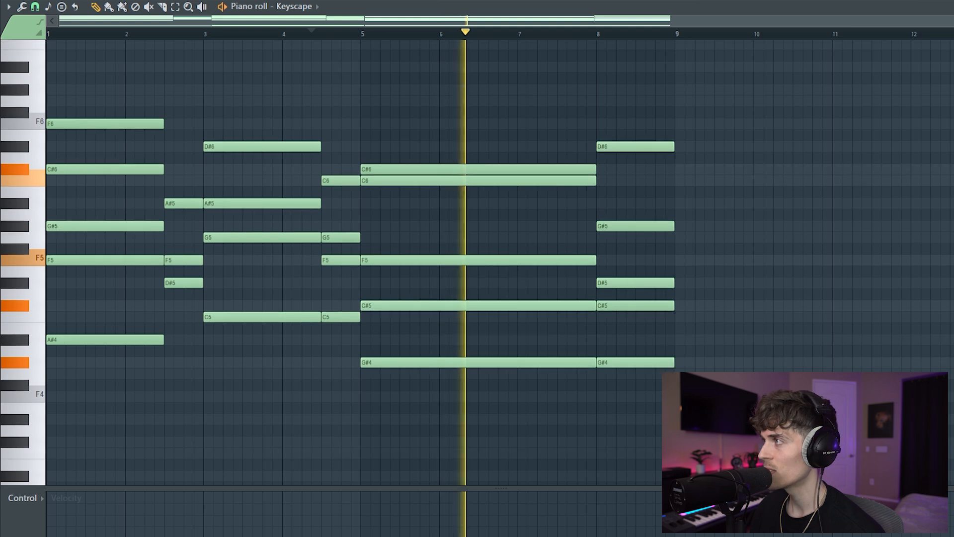
scroll(420, 121, "down", 1)
scroll(417, 115, "down", 1)
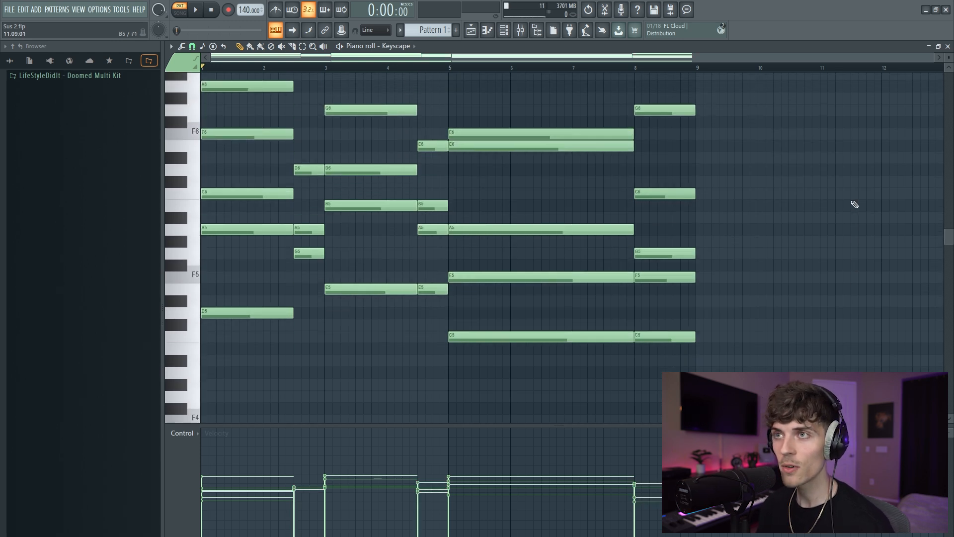
Step: Lower the whole progression by an octave and play it back while performing a live melody on the MIDI keyboard
scroll(858, 236, "down", 7)
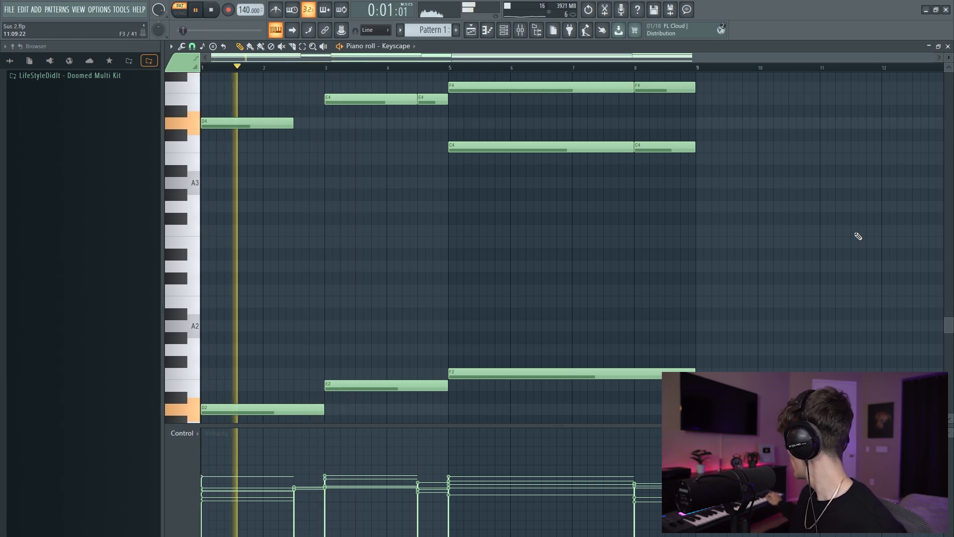
key("space")
key("space")
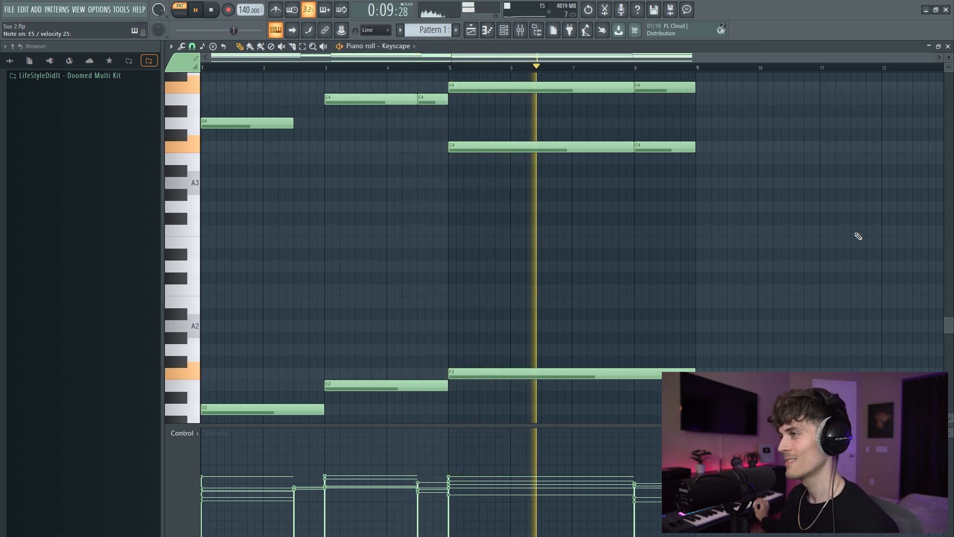
key("space")
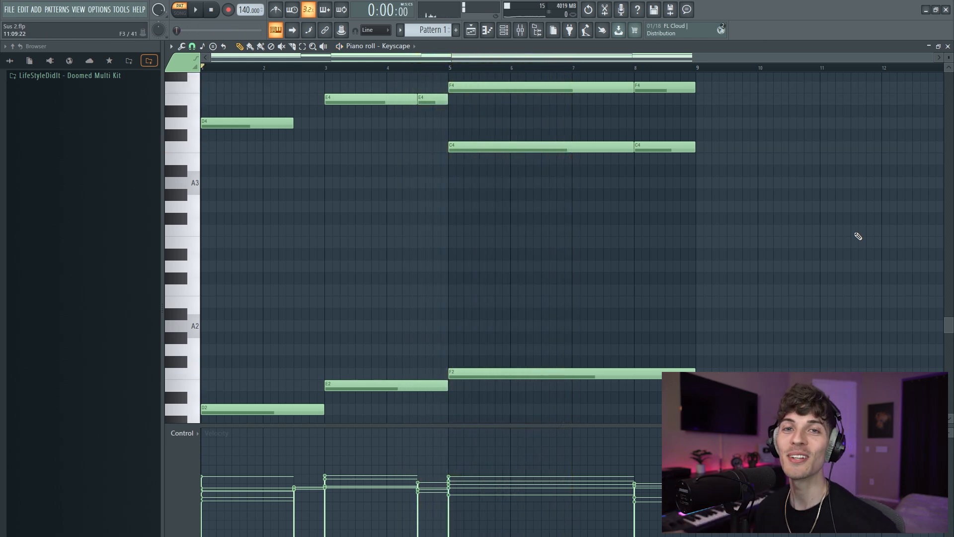